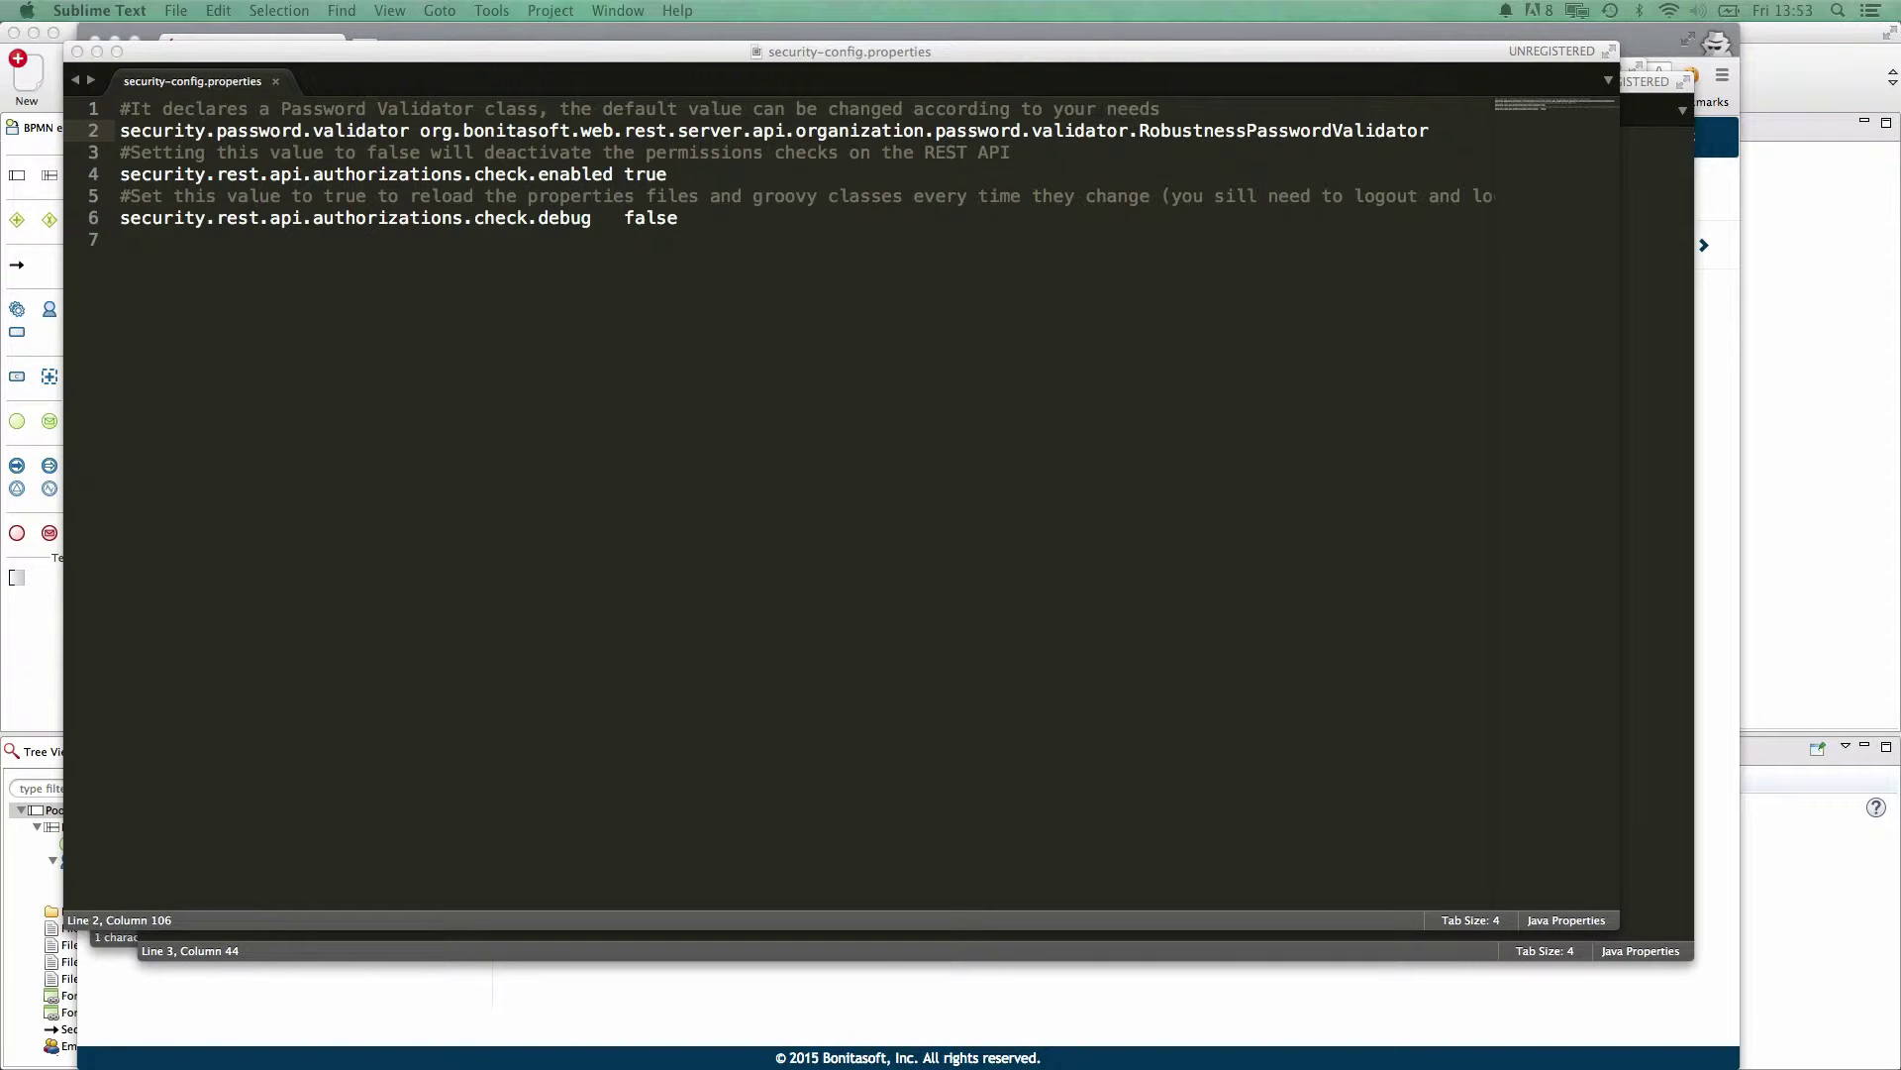
Step: In Finder, locate web.xml in webapps/bonita/WEB-INF and bring up its context menu
key(super+Tab)
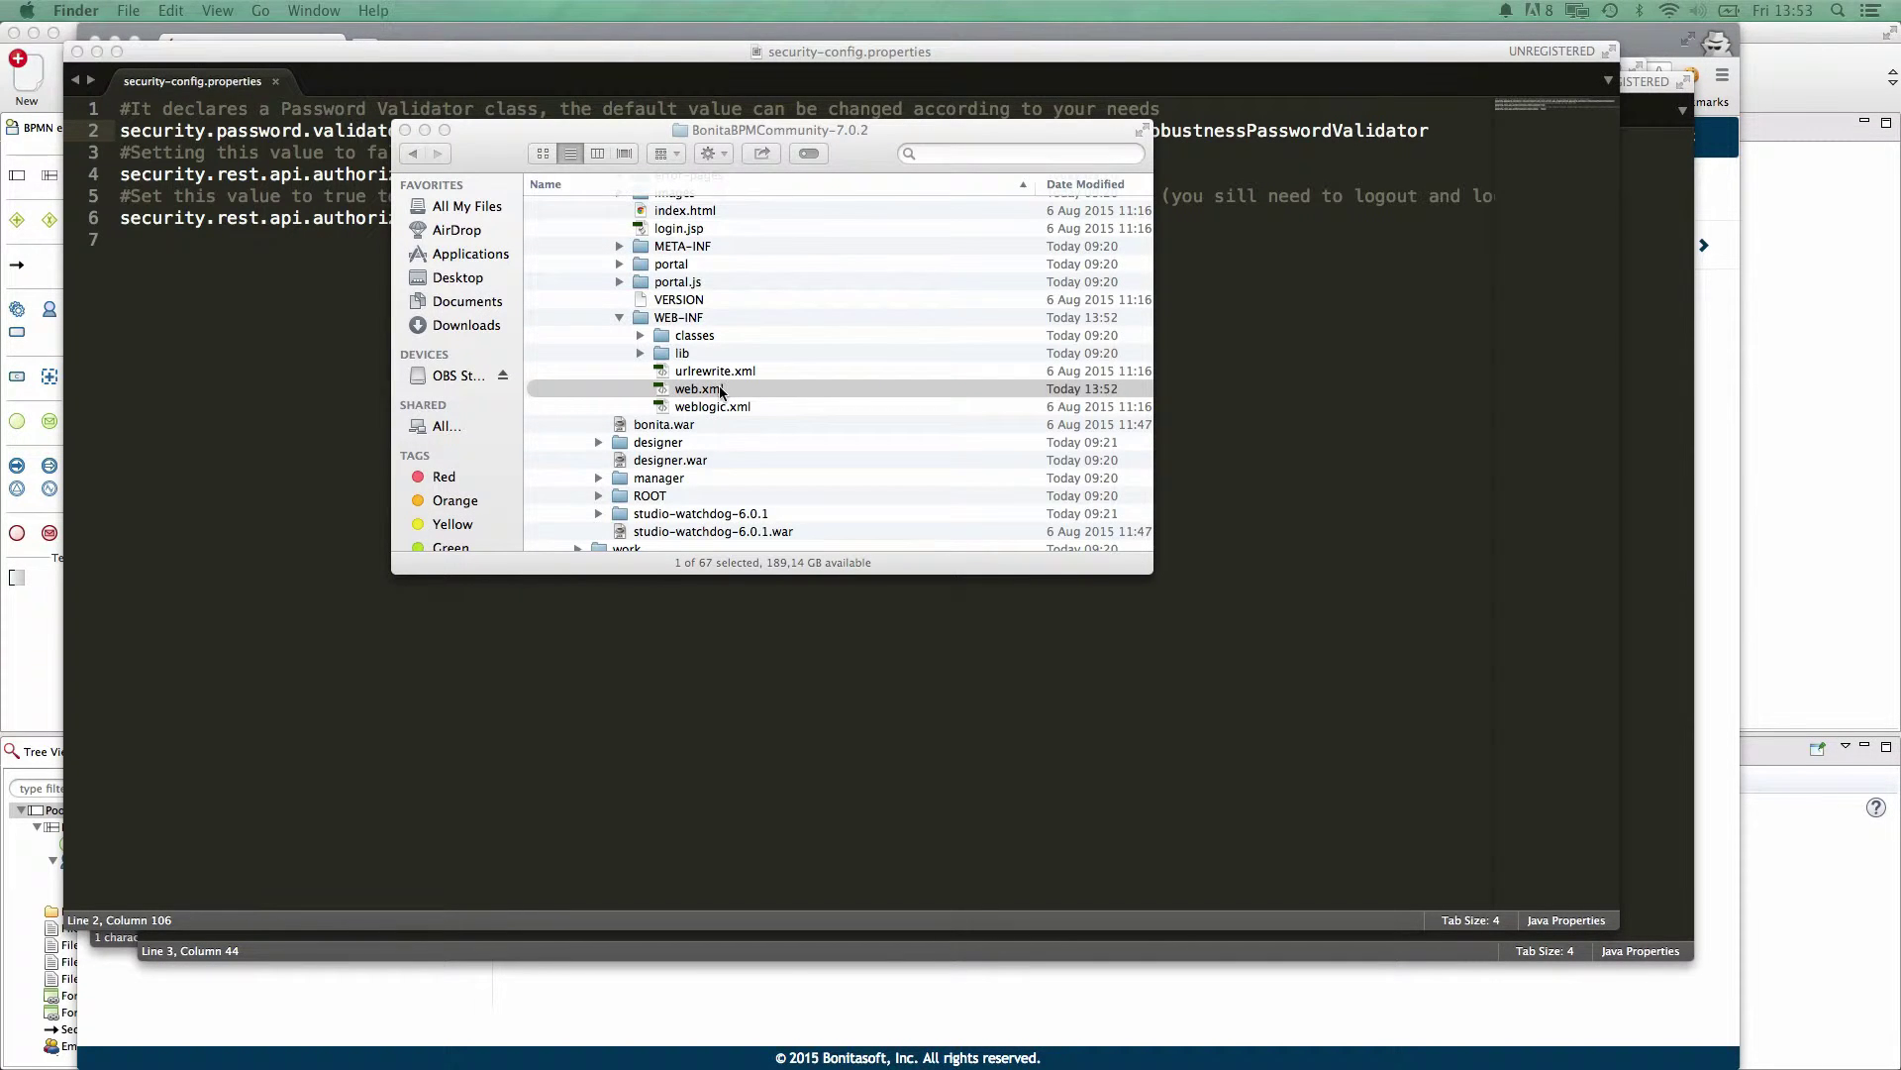
scroll(767, 398, up, 5)
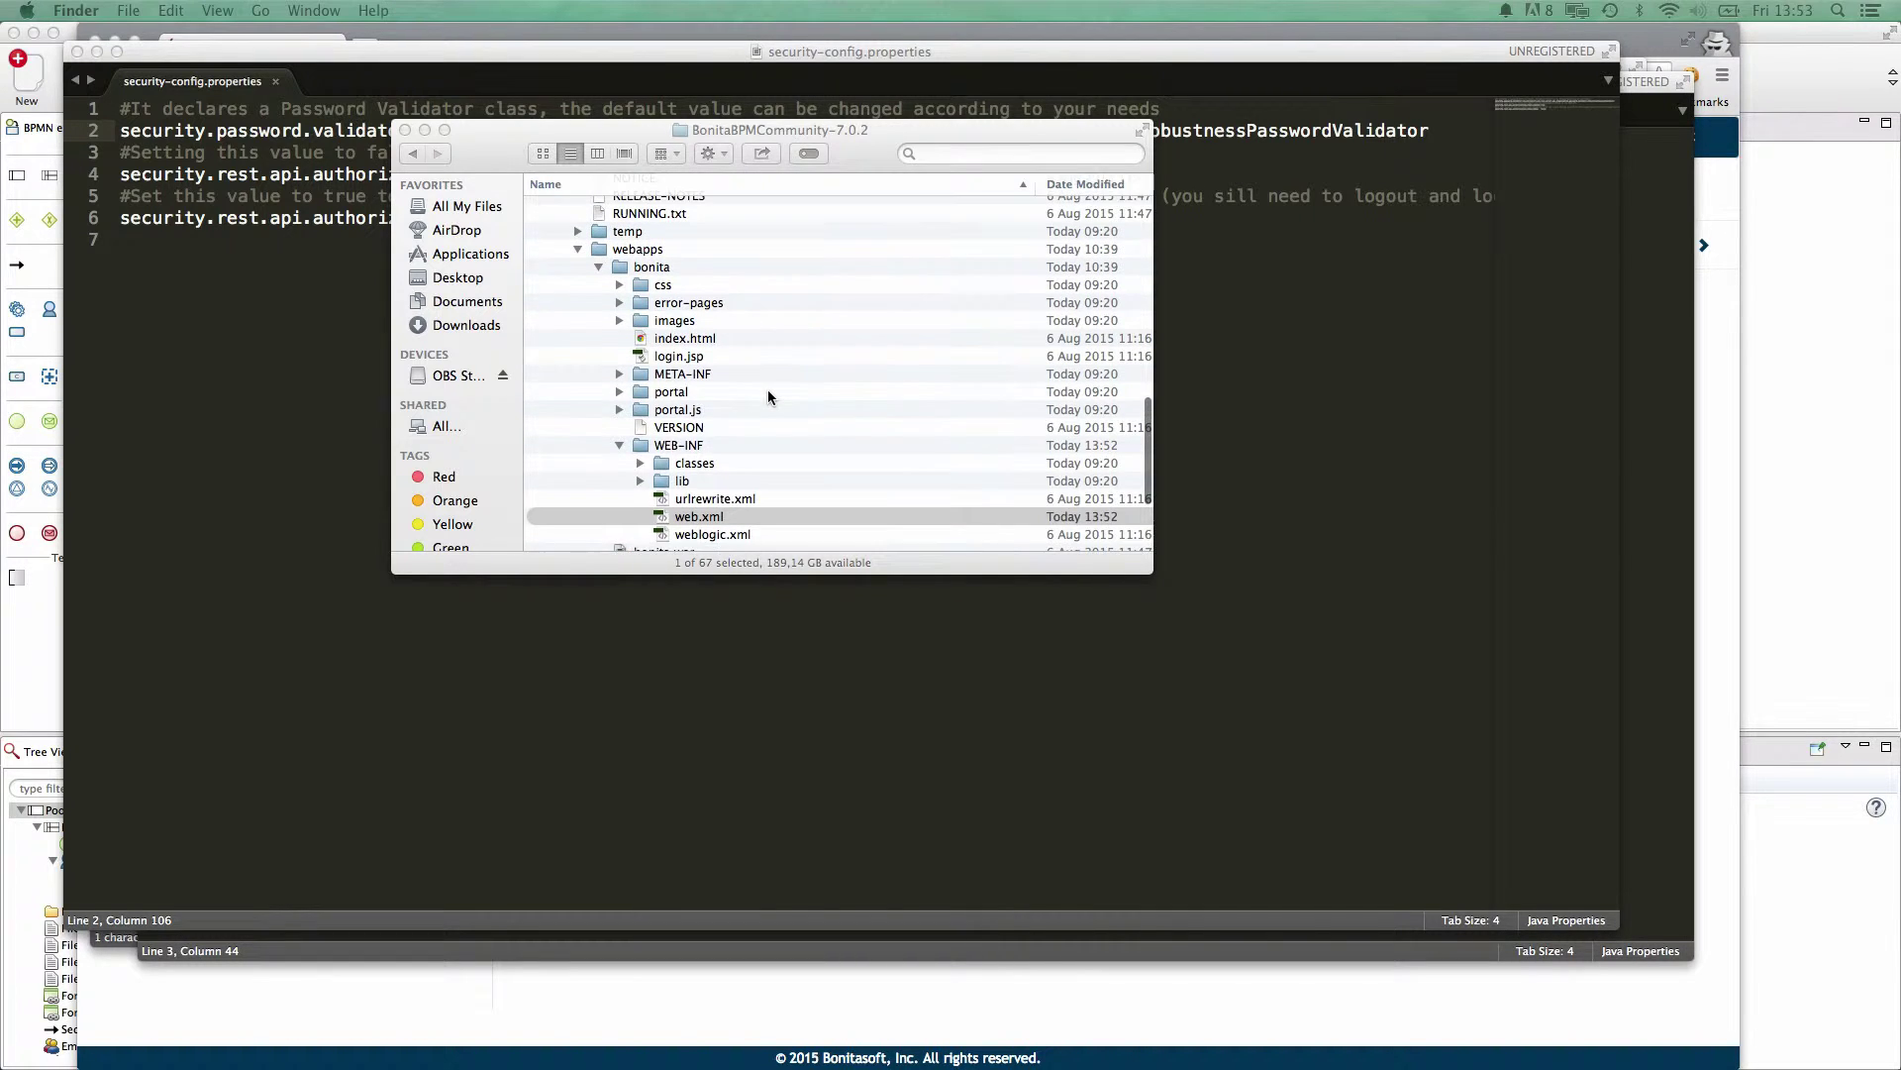
scroll(768, 397, up, 3)
scroll(772, 396, down, 7)
click(863, 369)
right_click(864, 368)
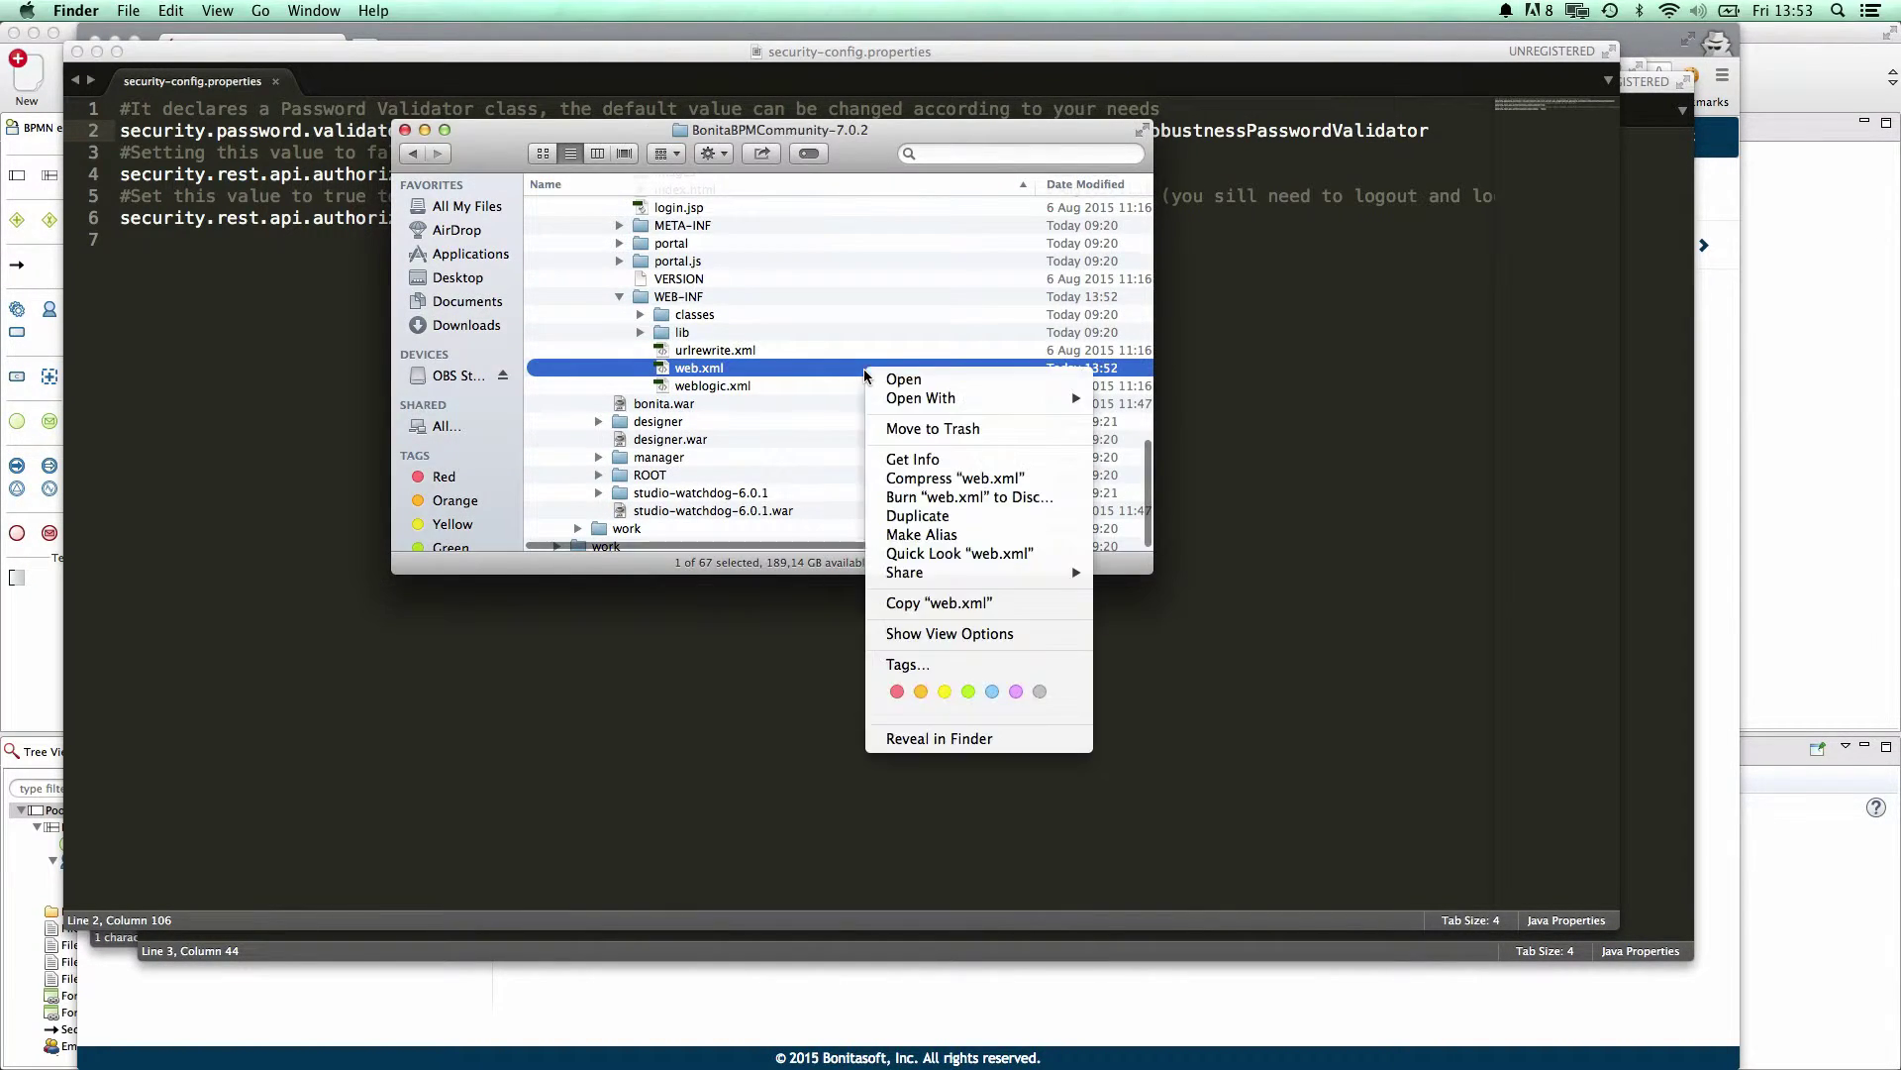
Step: Open web.xml in Sublime Text and search it for 'HTTP'
mouse_move(936, 398)
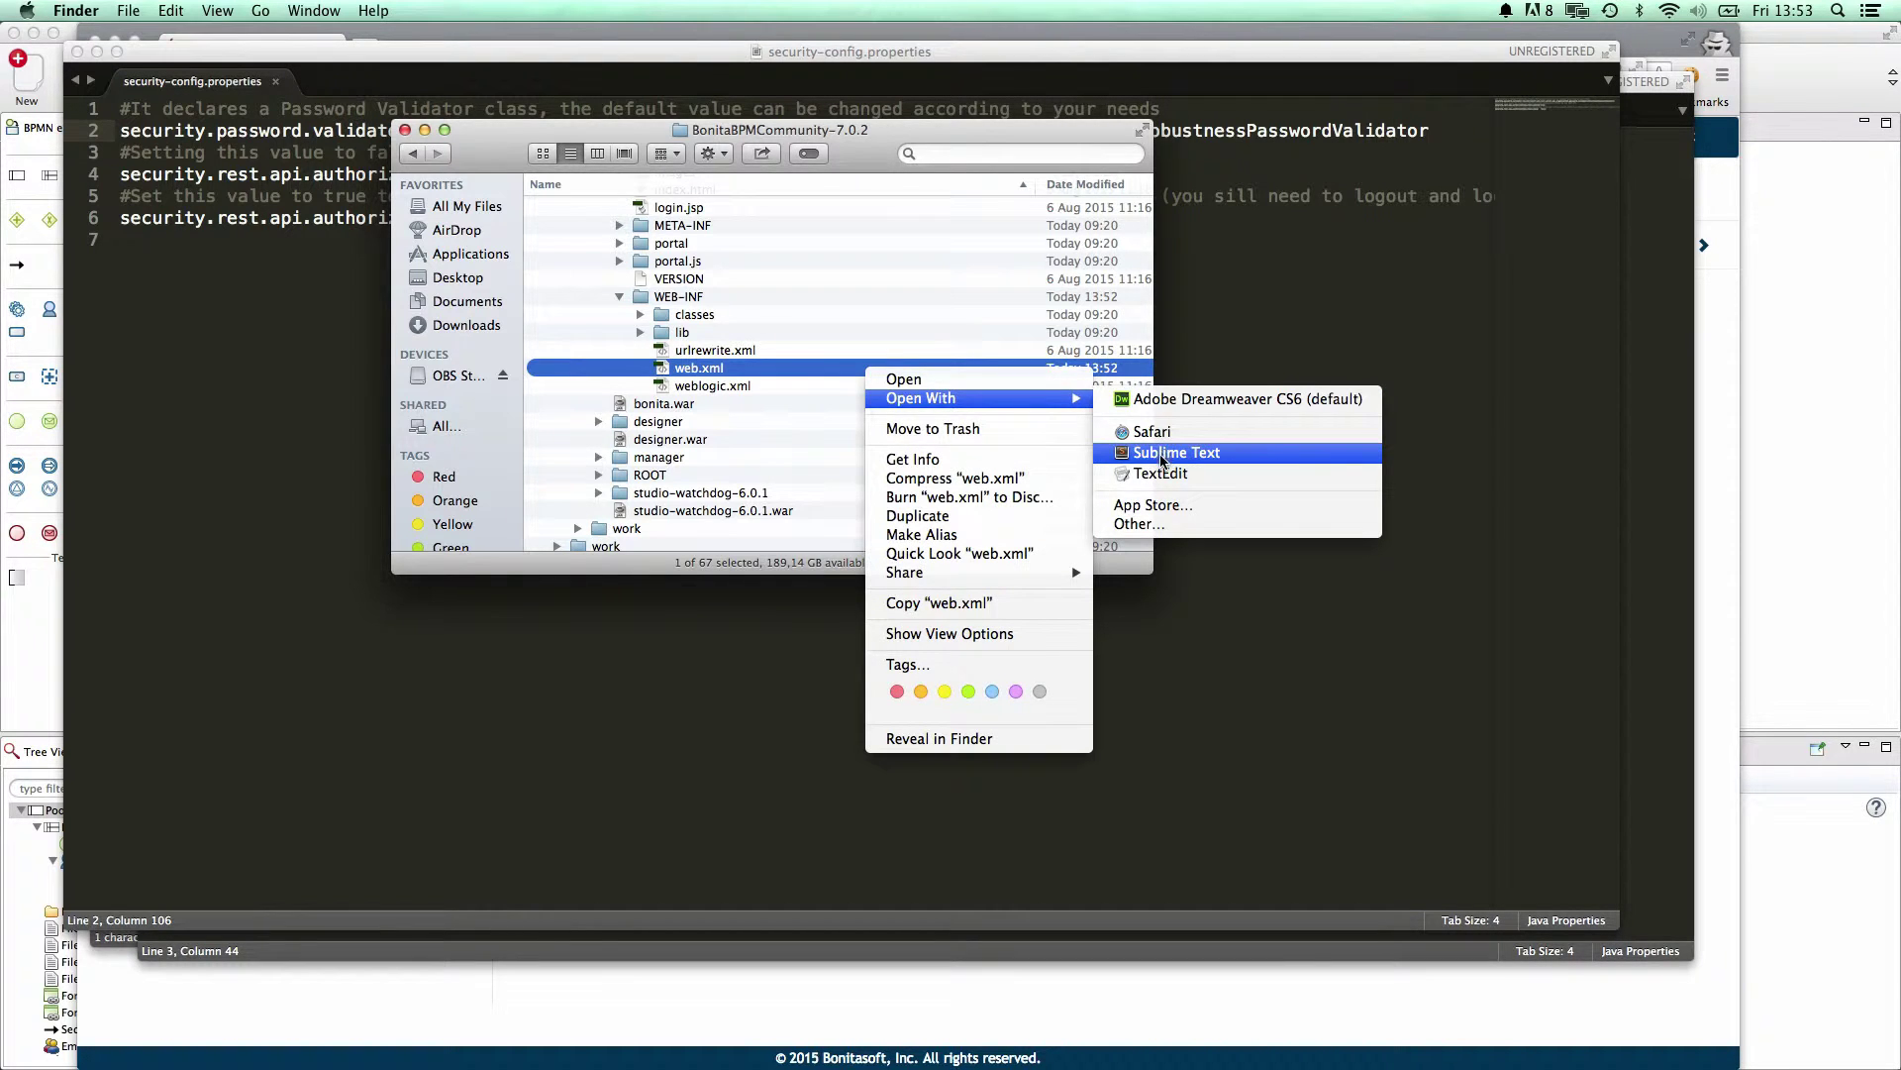
click(1161, 455)
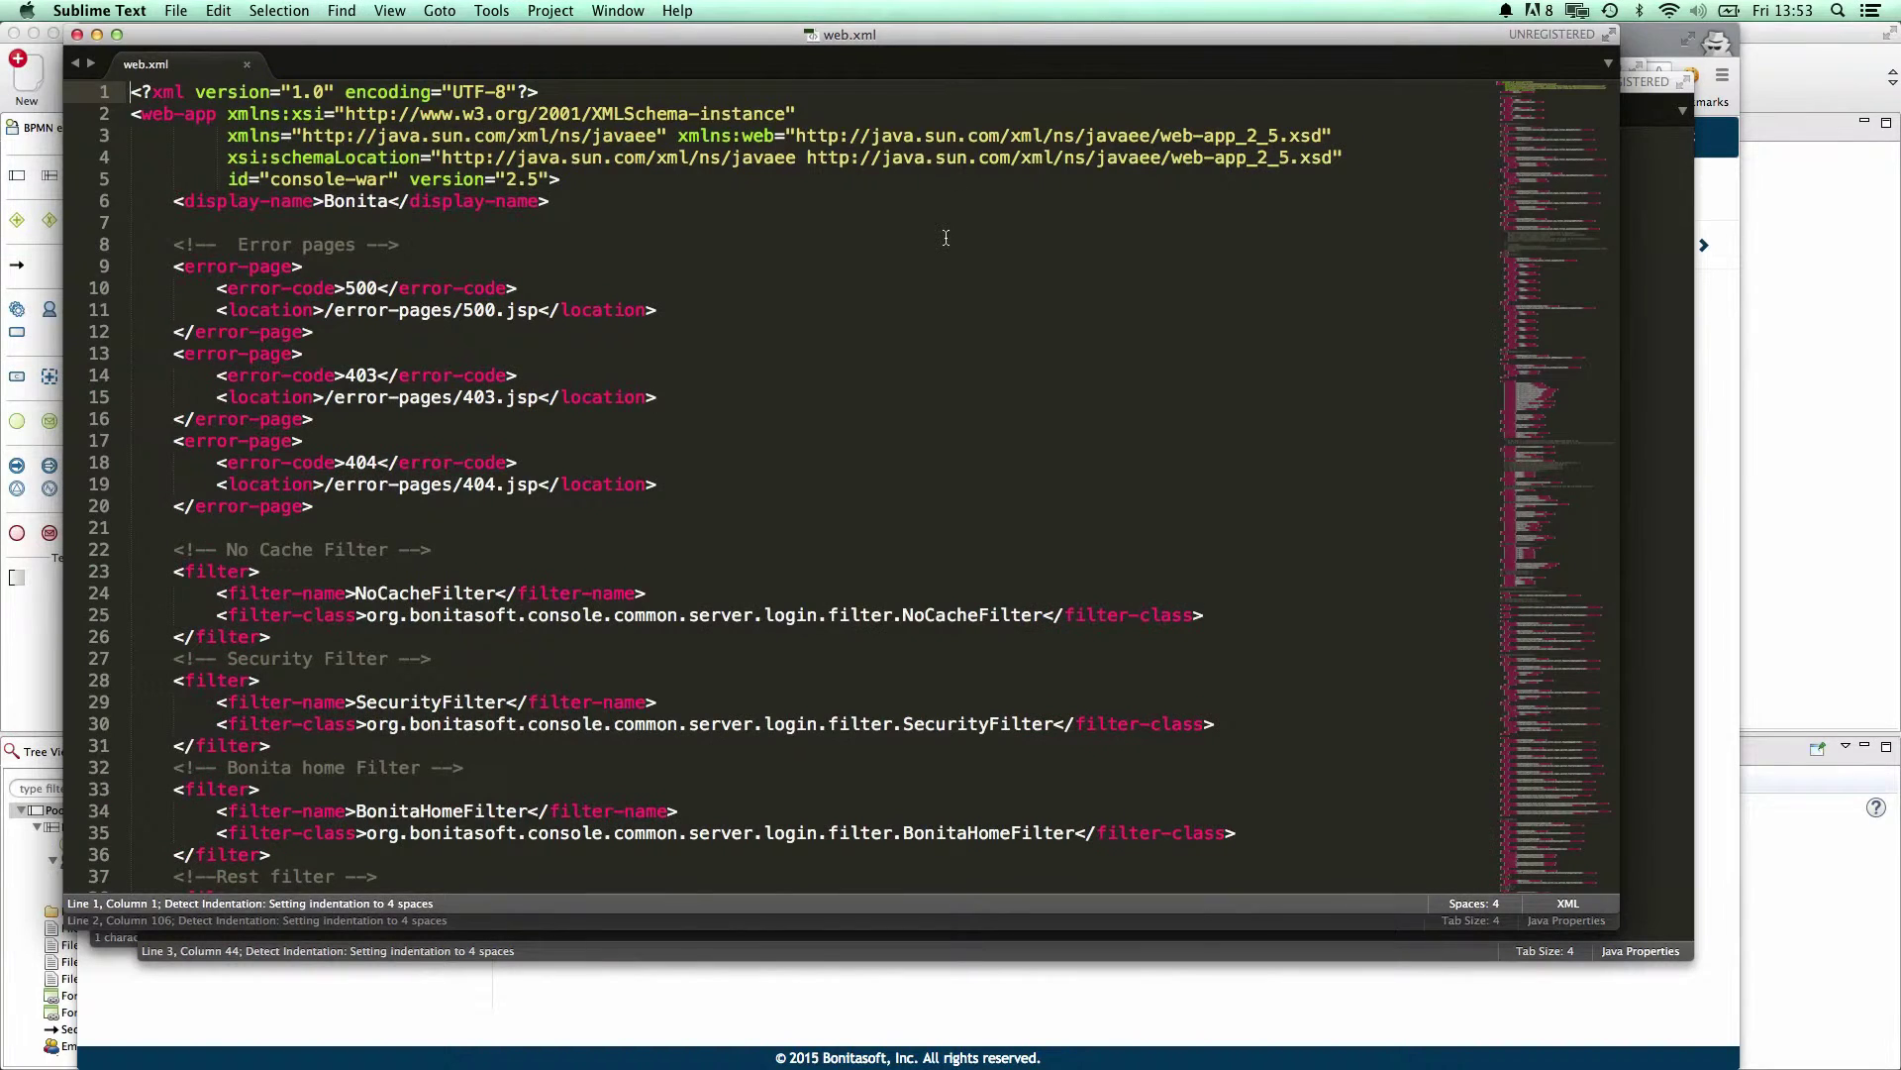
scroll(946, 238, down, 2)
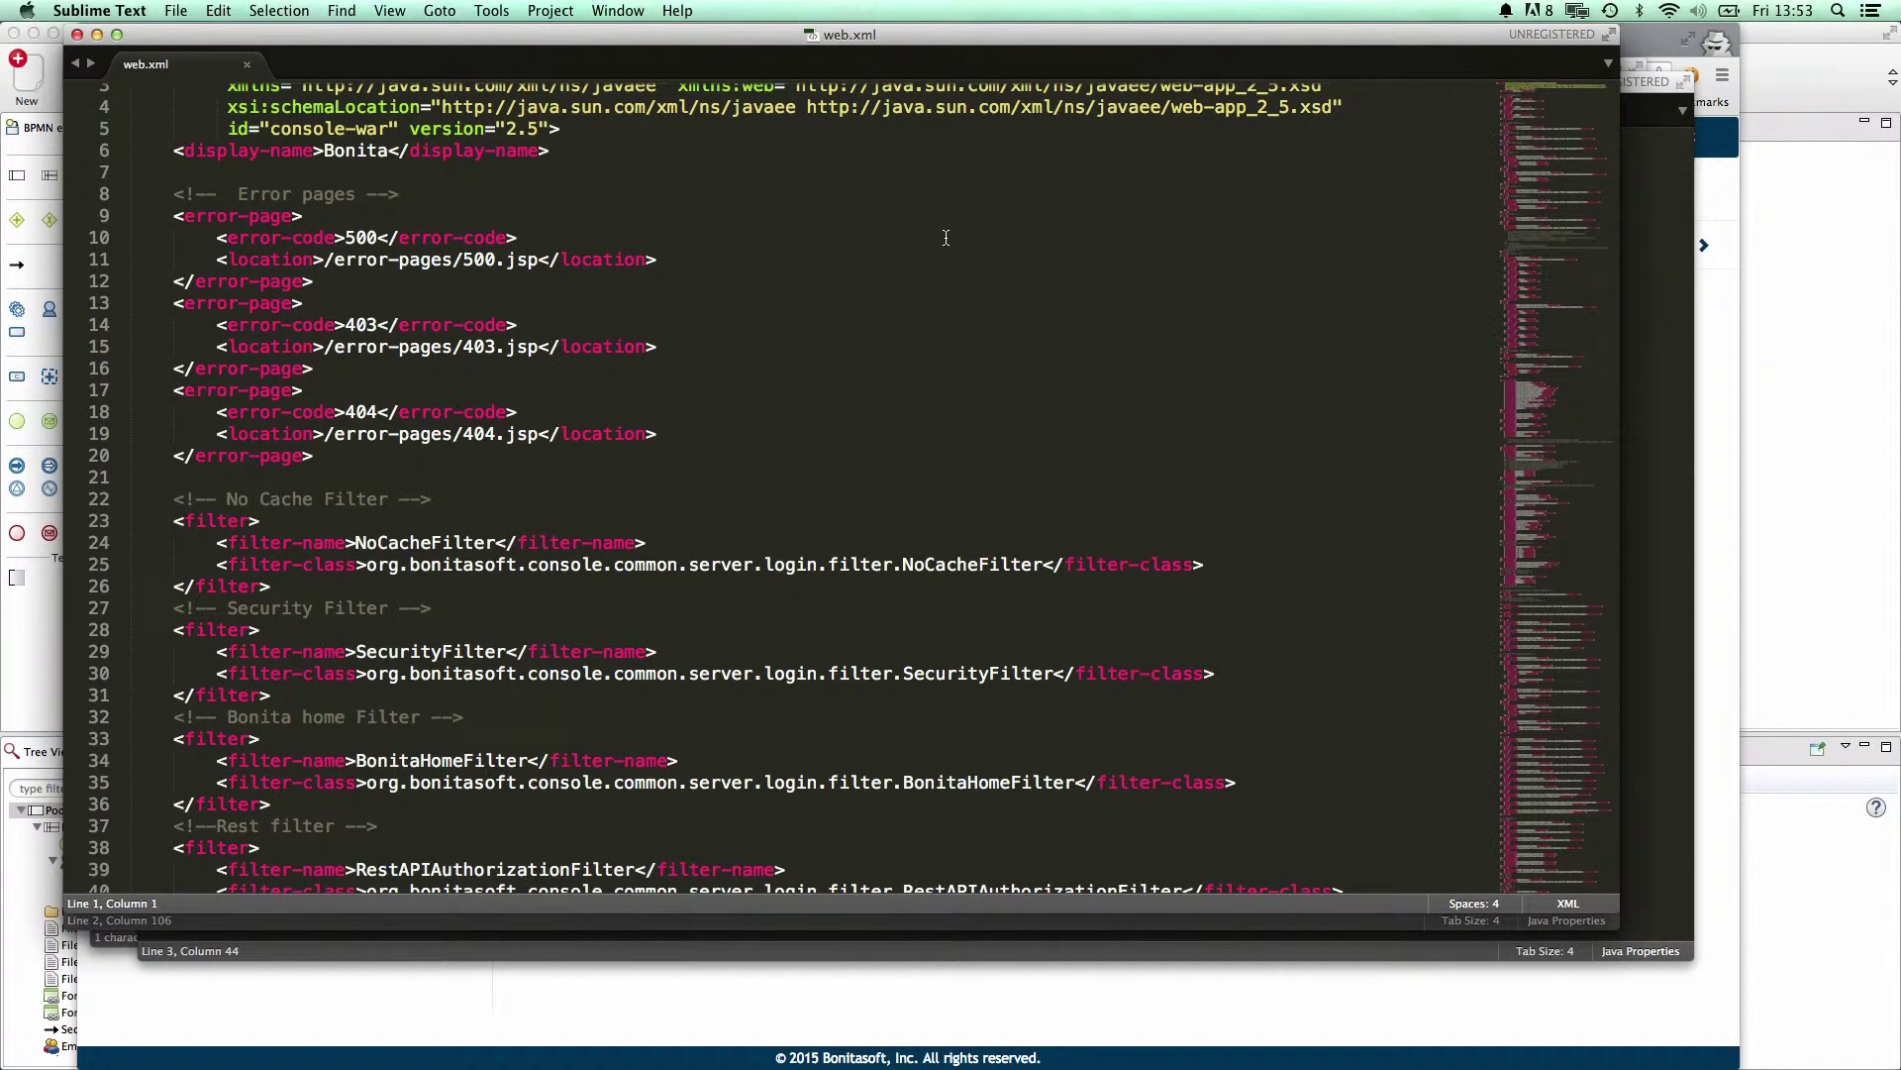
click(946, 237)
key(super+f)
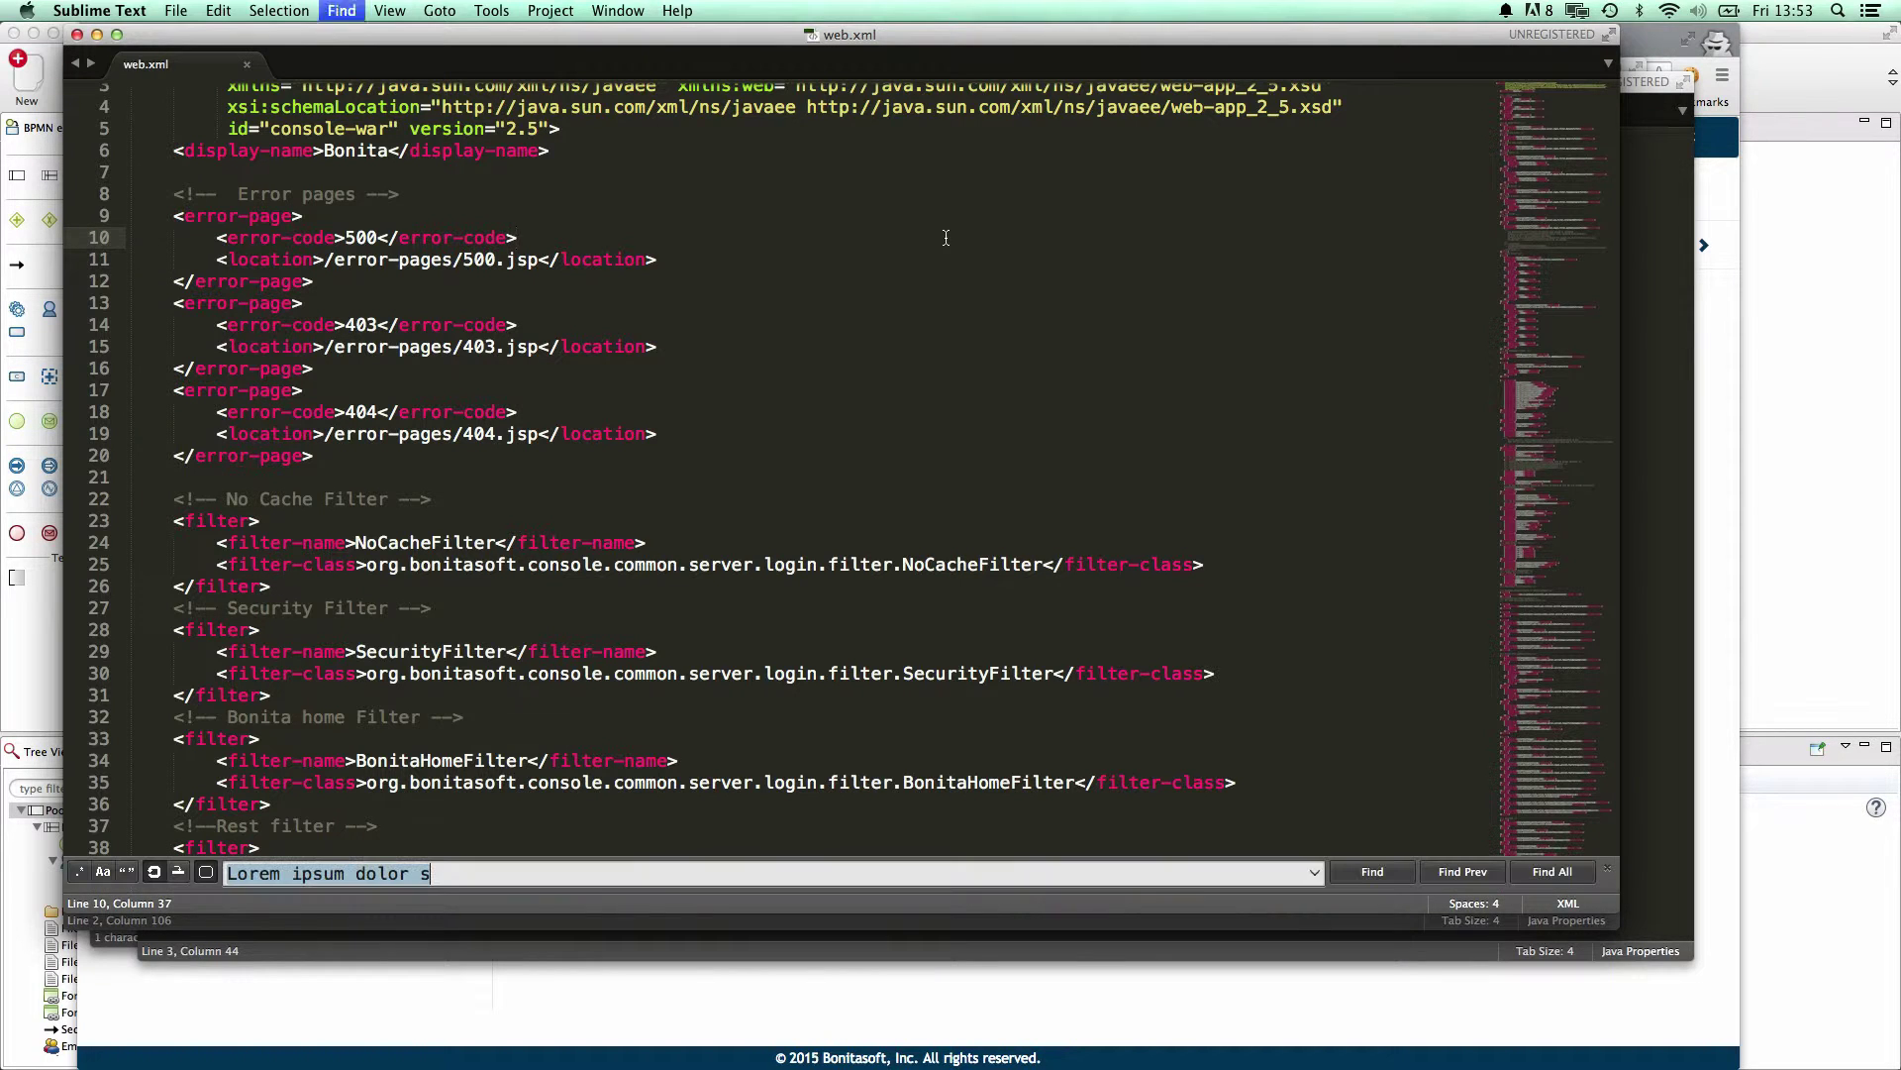
text(HTTP)
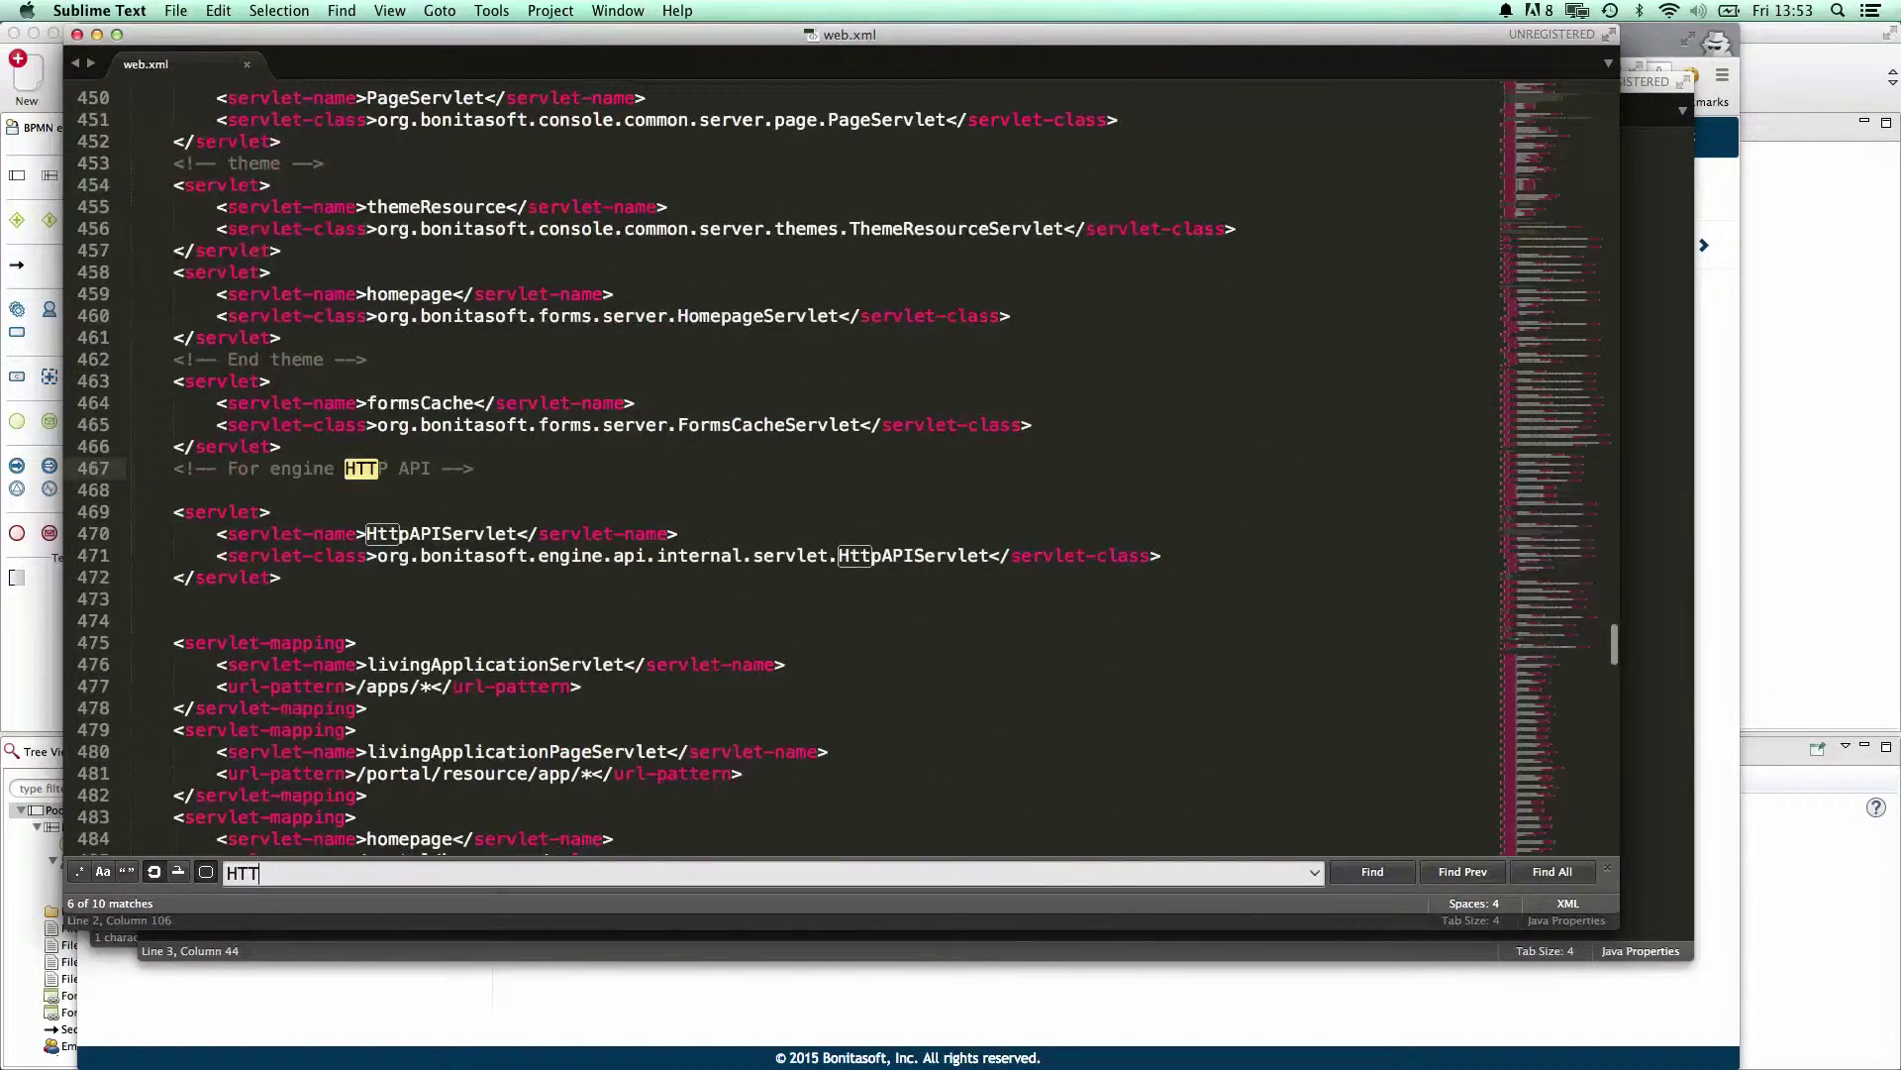
Step: Wrap the HttpAPIServlet <servlet> block in <!-- and --> comment markers
click(175, 493)
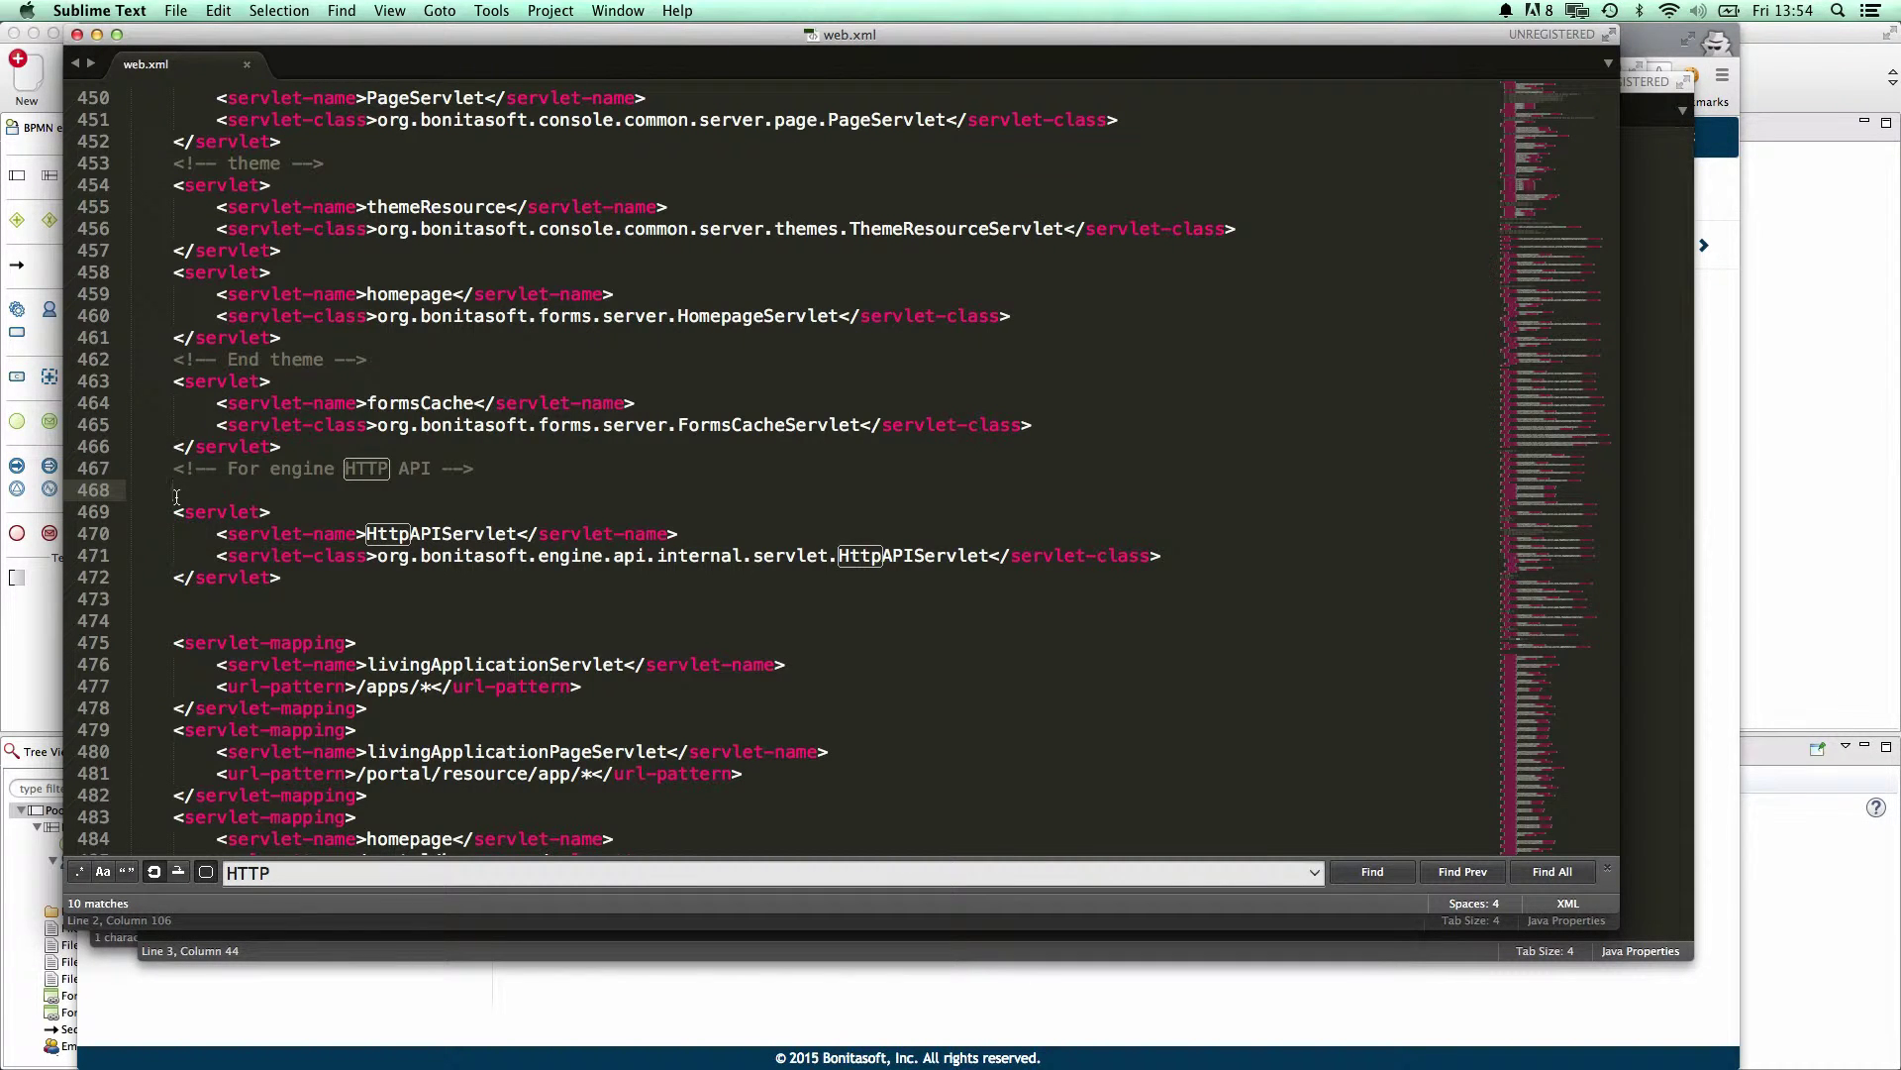
text(<!--)
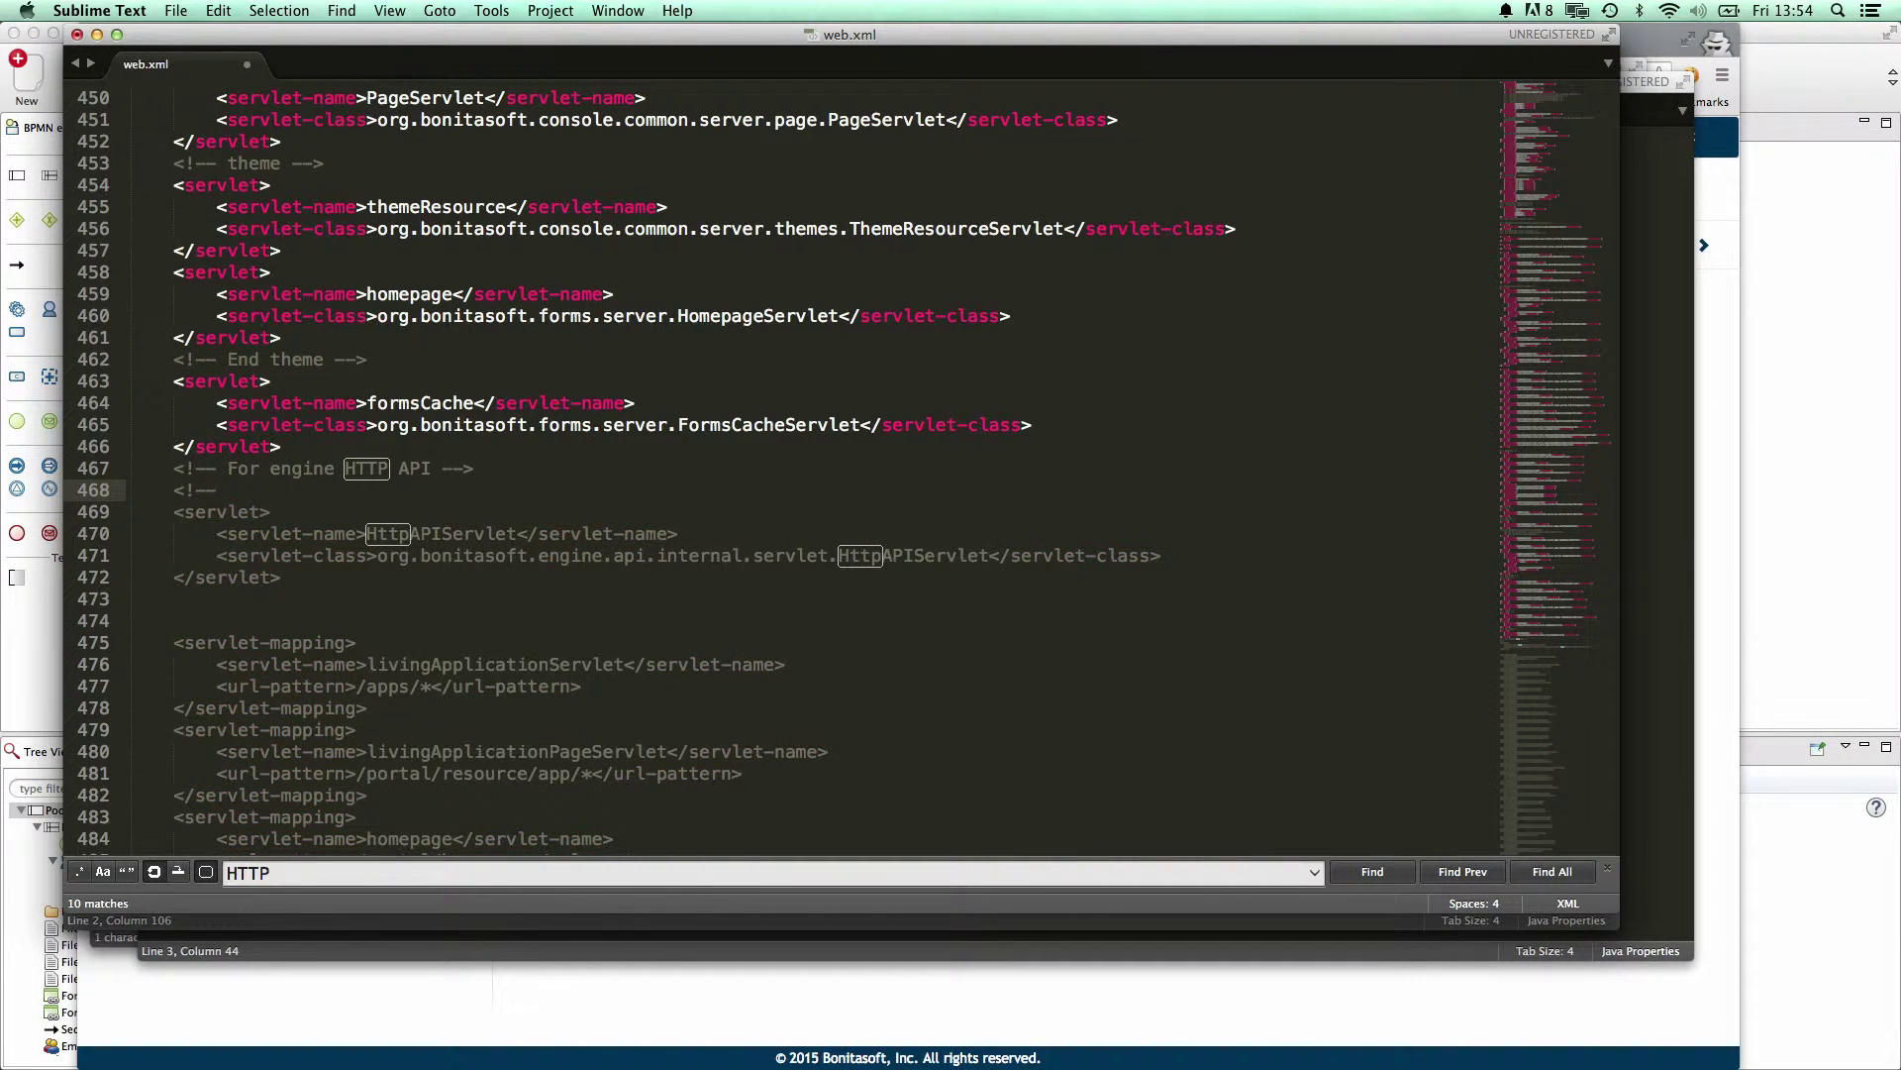
key(Down)
key(Down)
key(Down)
key(Down)
key(Down)
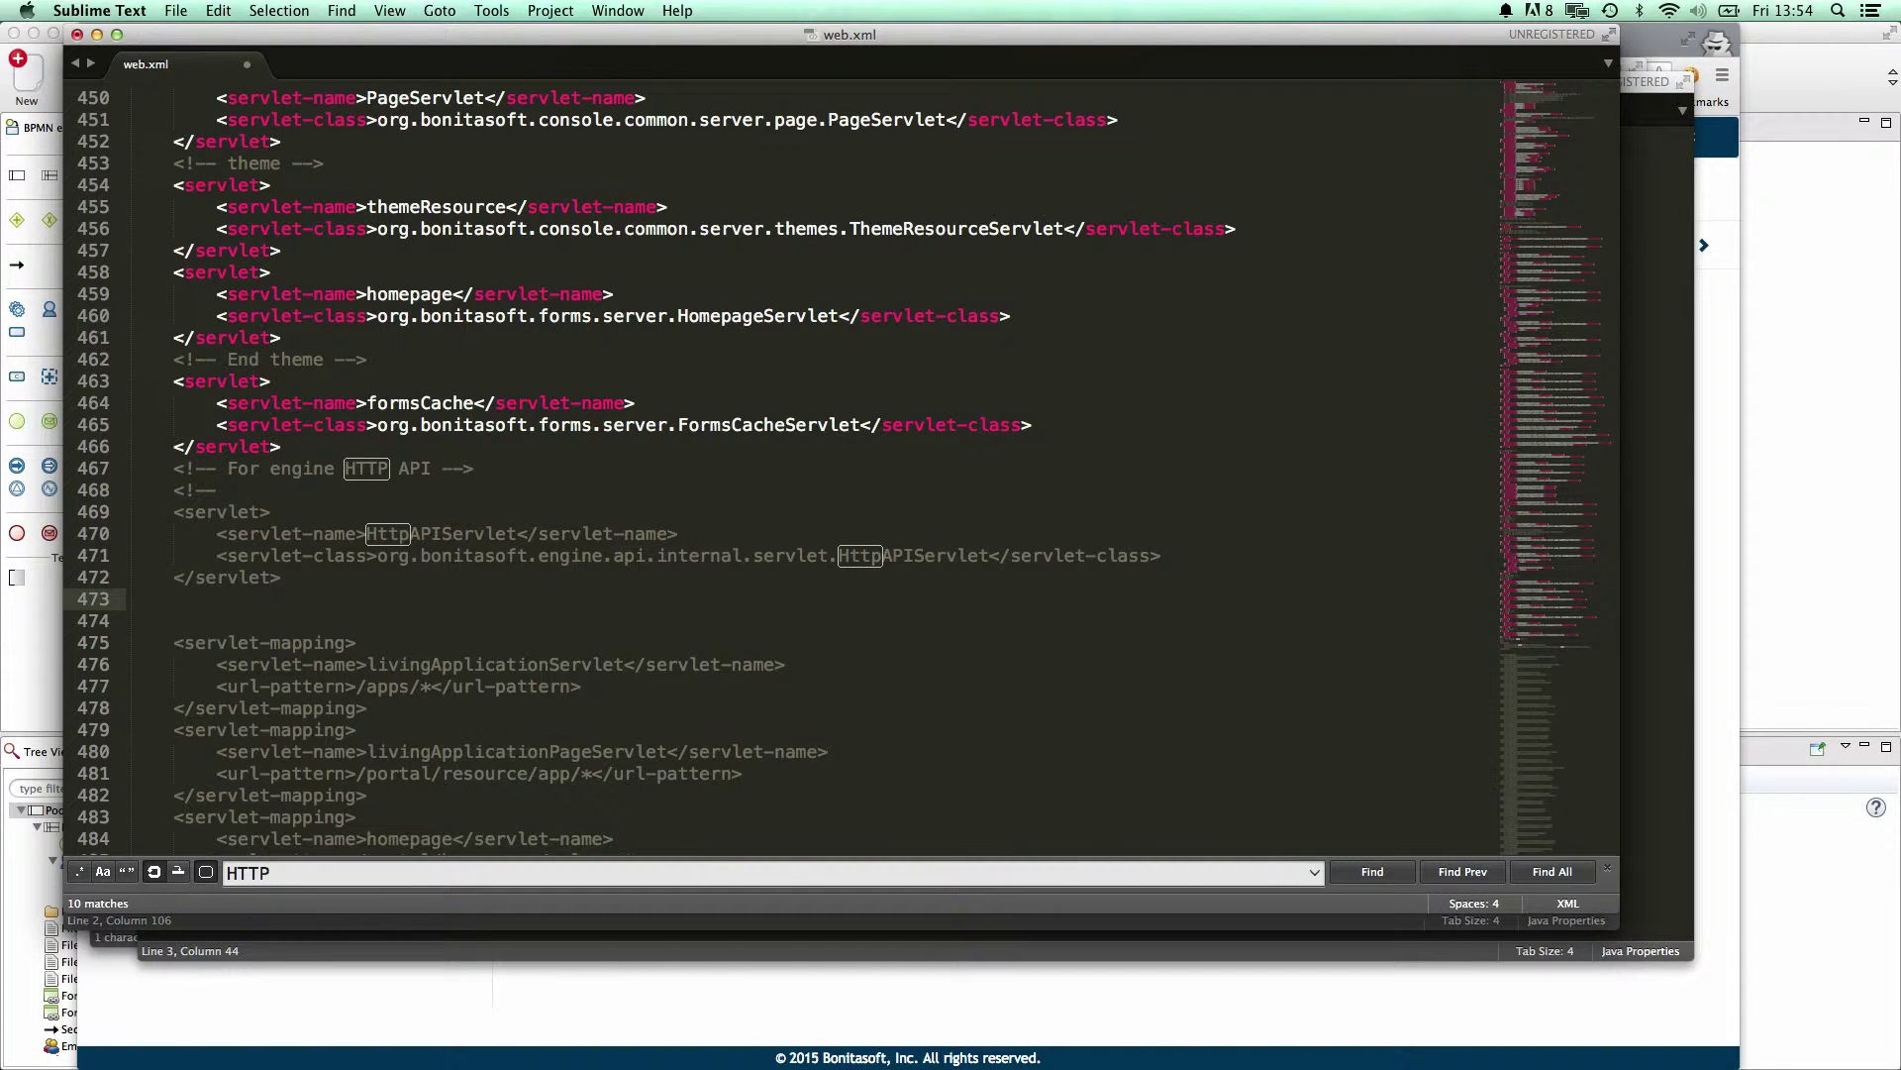
text(-->)
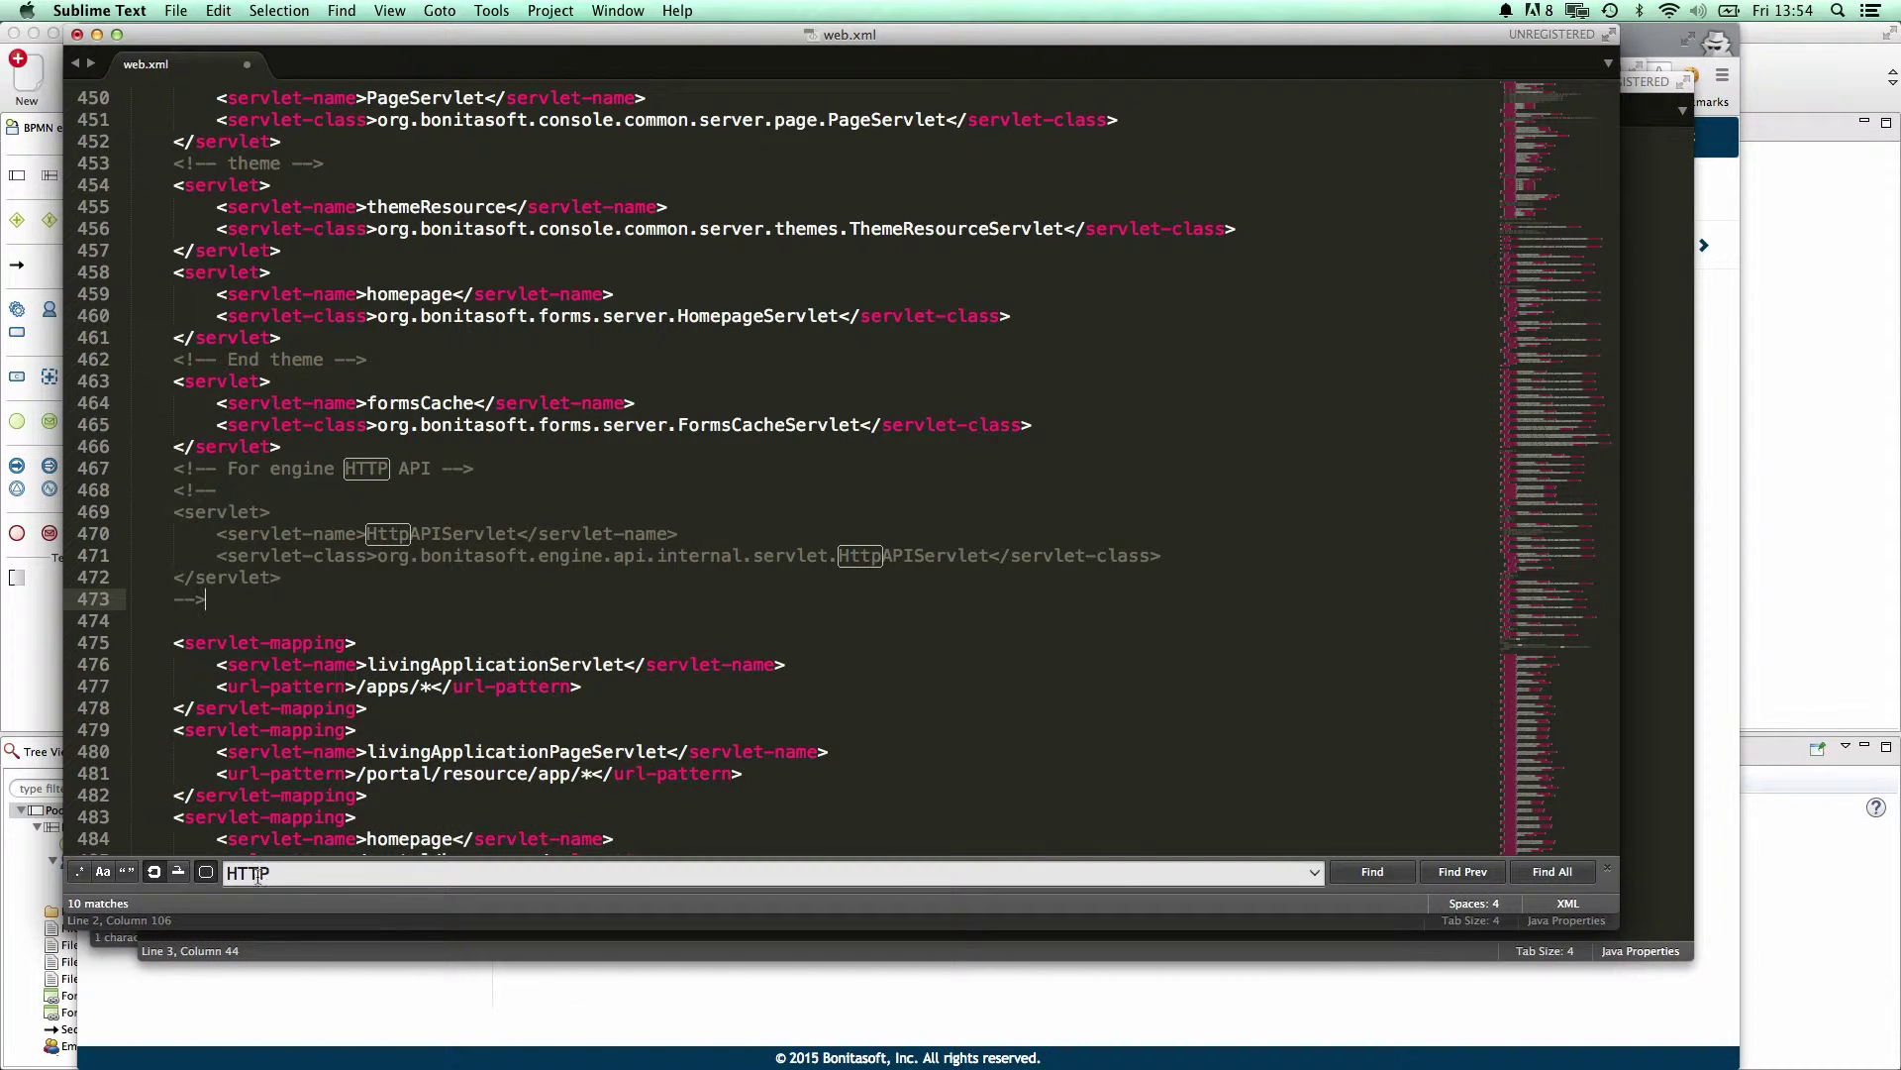
Step: Comment out the HttpAPIServlet /serverAPI/* servlet-mapping the same way and save web.xml
key(Return)
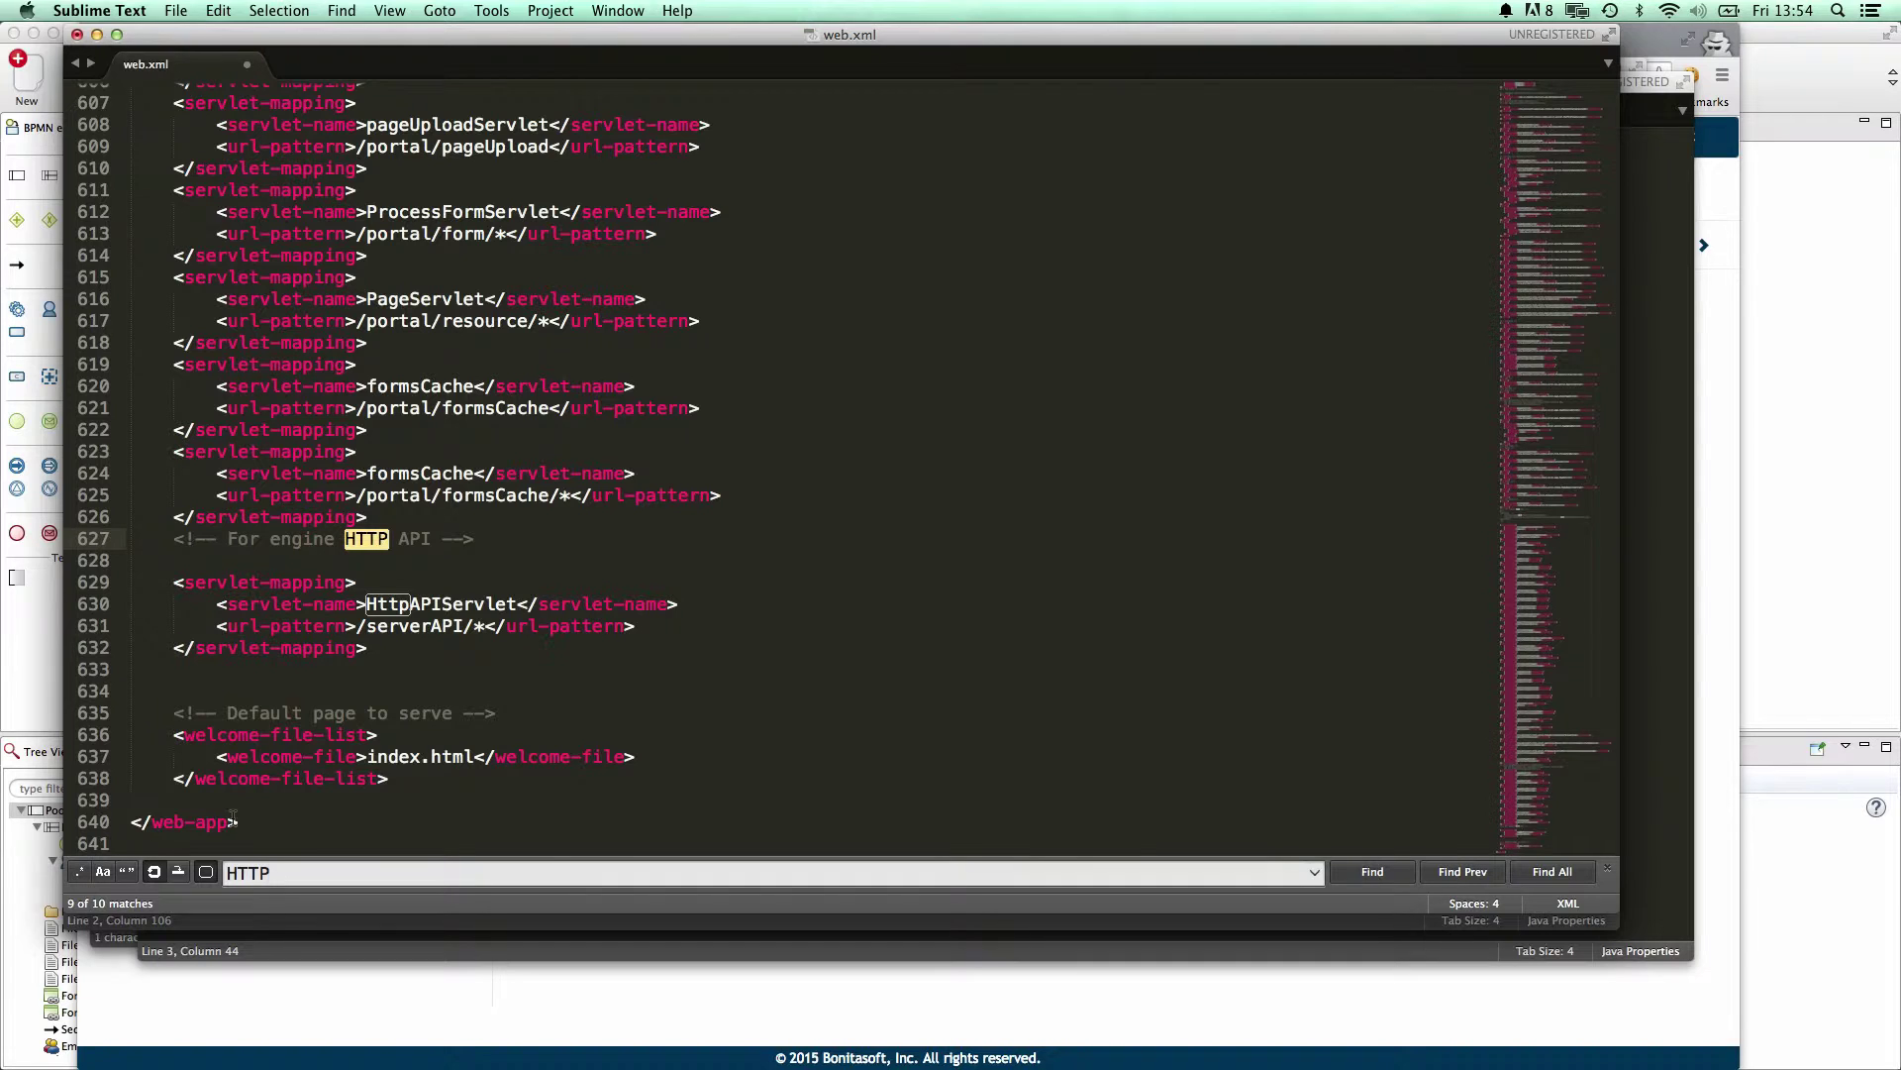
click(195, 566)
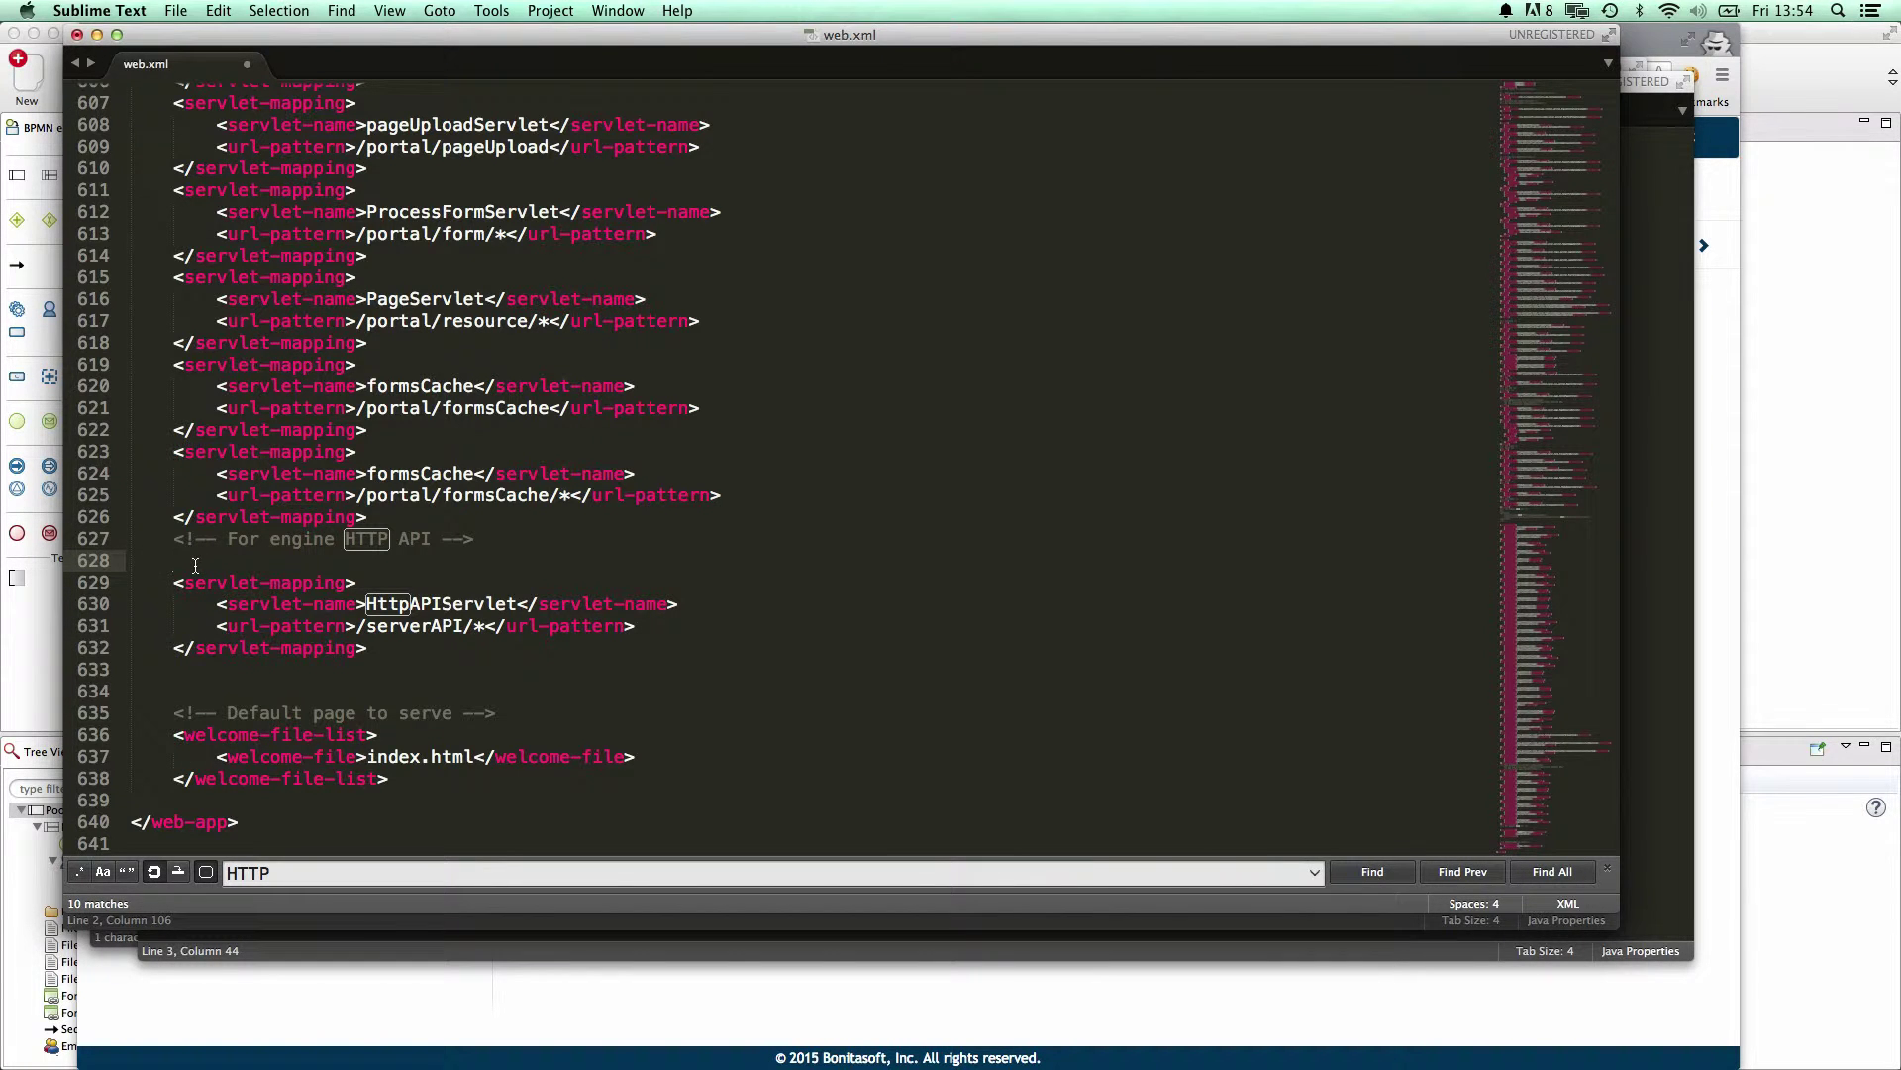
text(<!--)
key(Down)
key(Down)
key(Down)
key(Down)
key(Down)
text(-->)
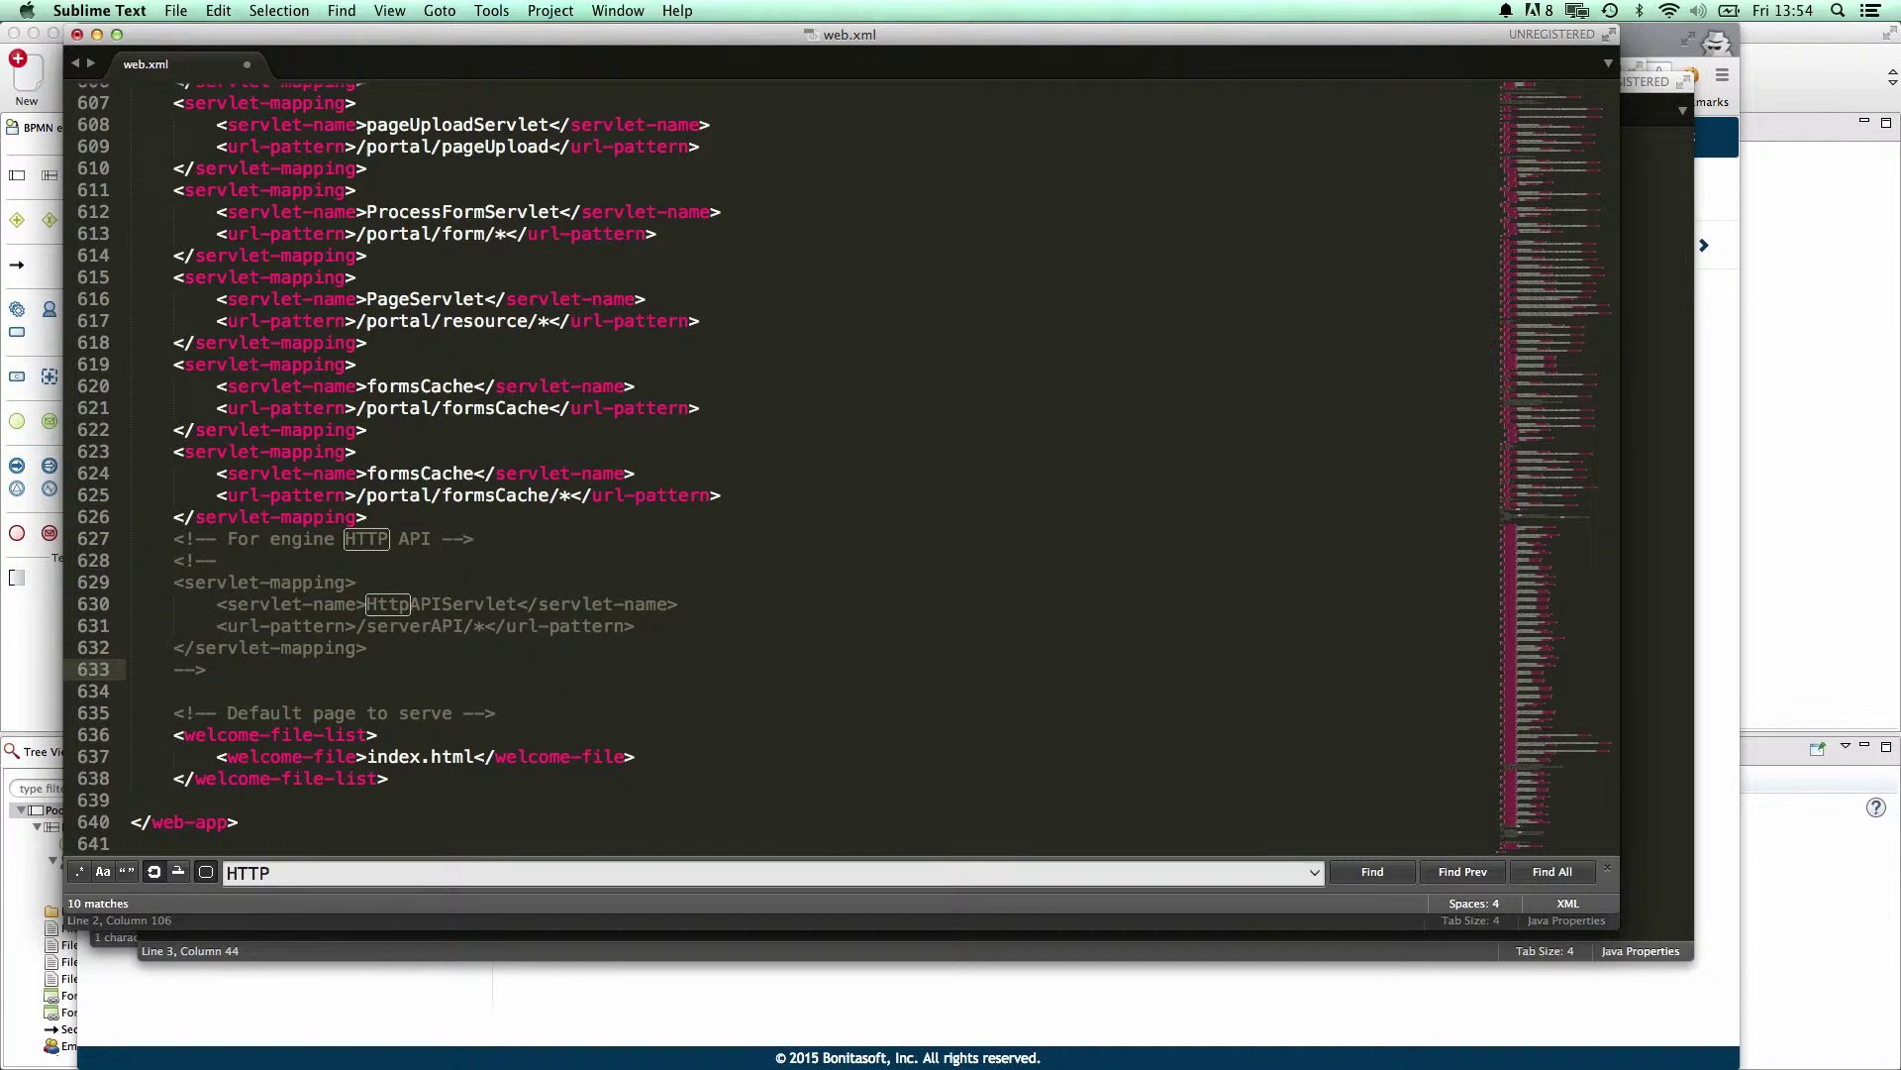
key(super+s)
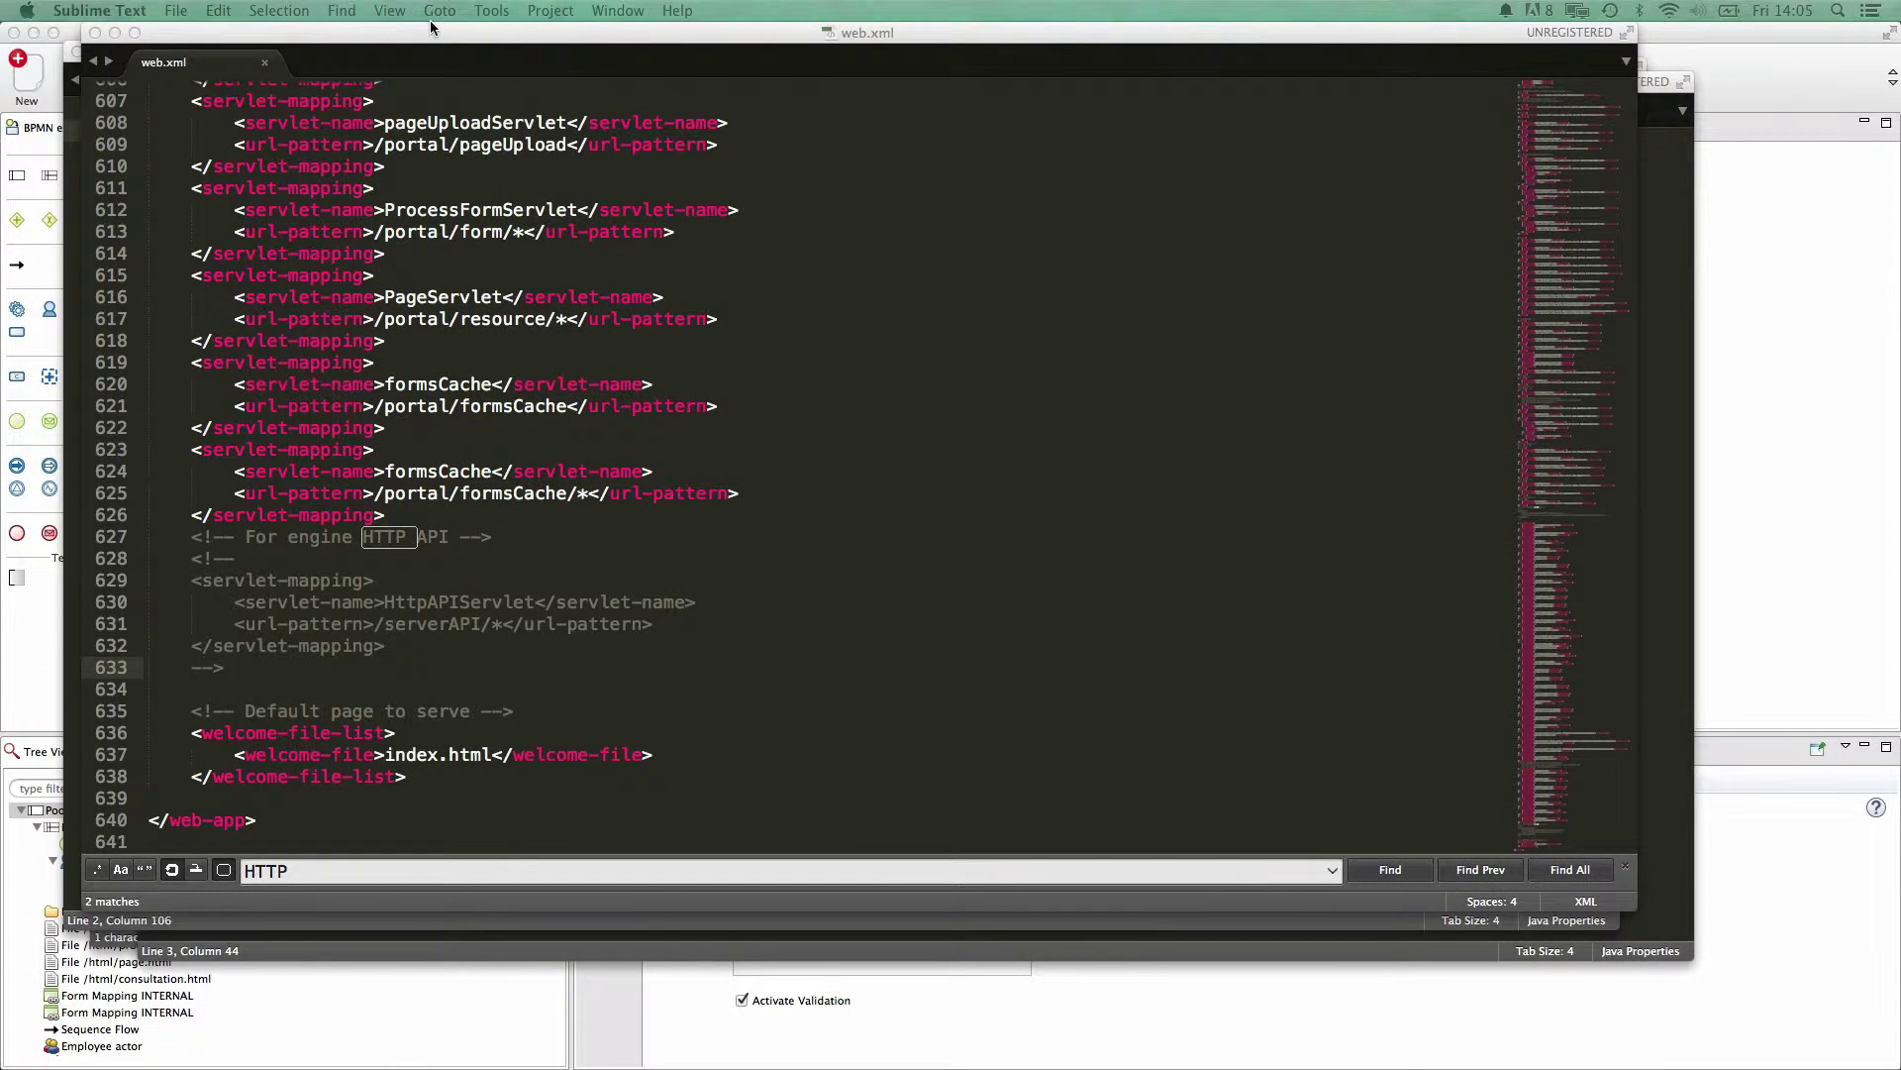
Step: Close the web.xml window to get back to security-config.properties
click(96, 33)
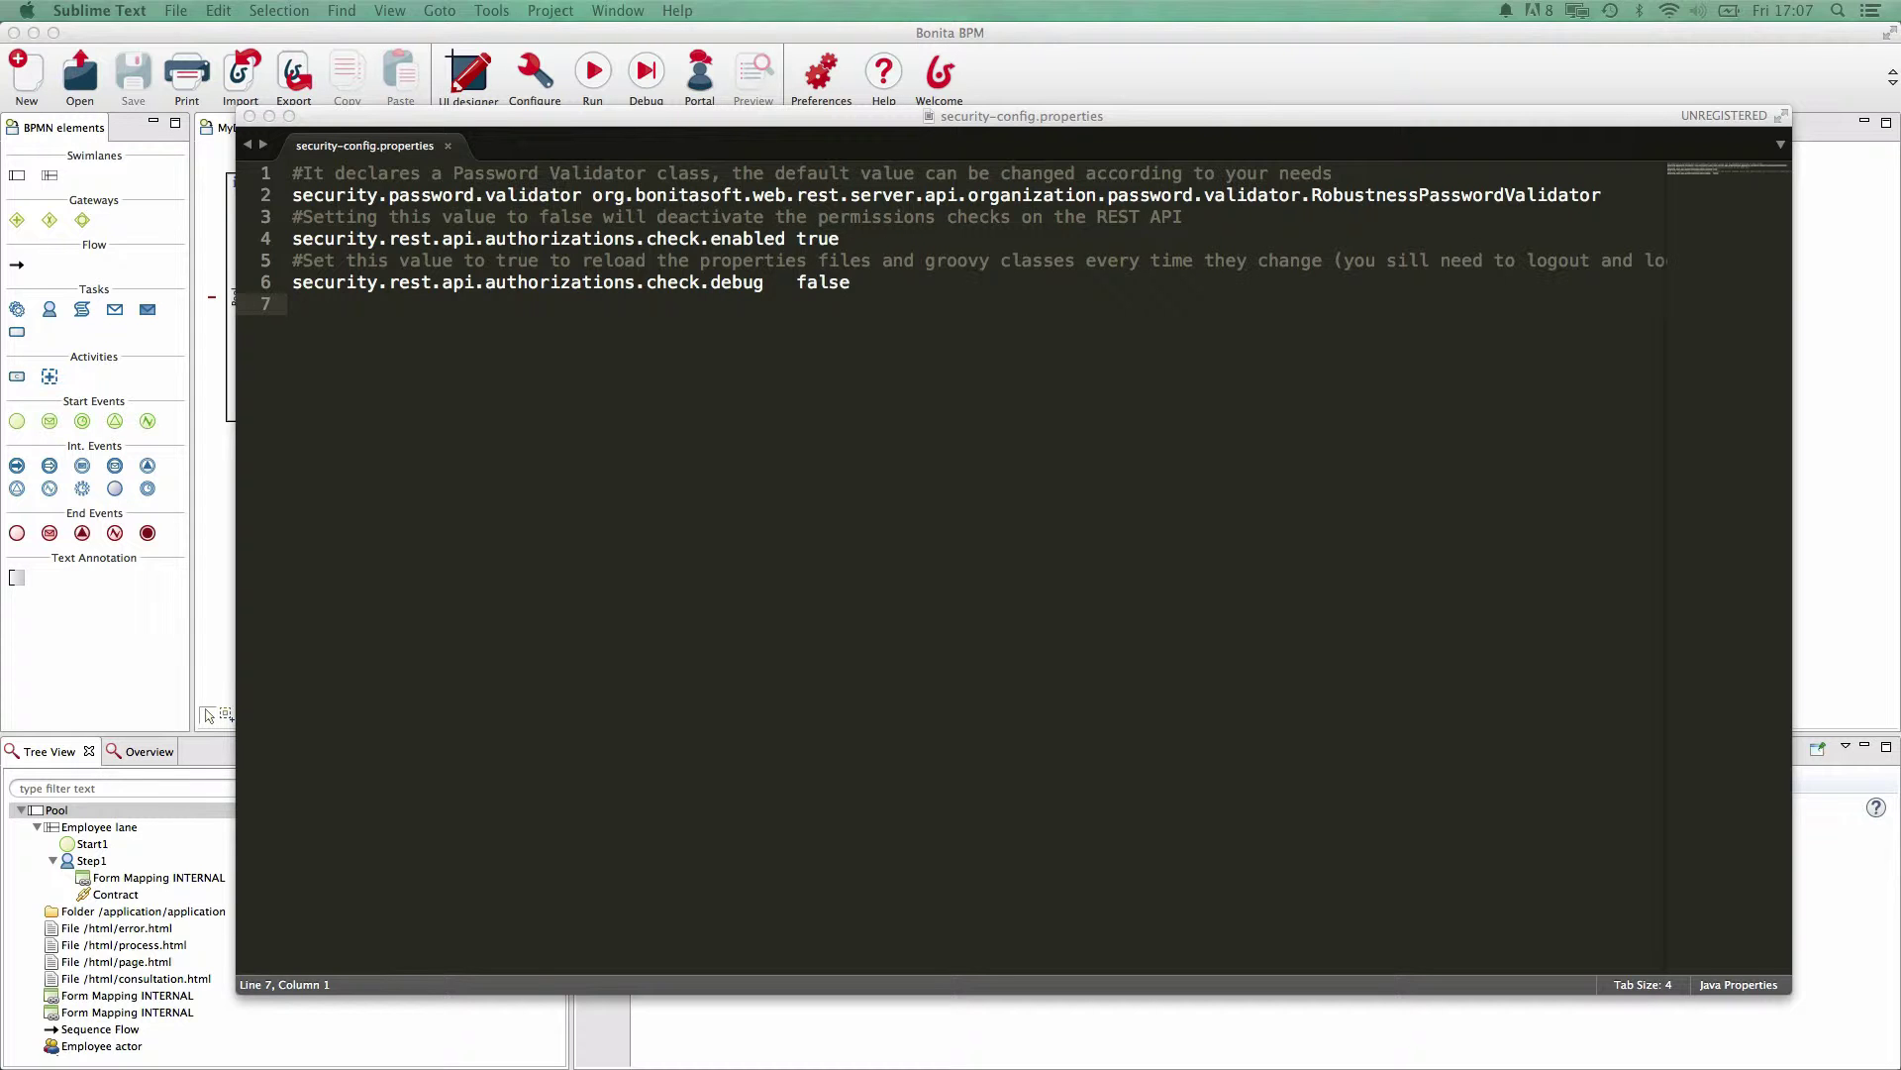
Step: Switch to Chrome and scroll through the Bonita 7.0 REST API authorization documentation
key(super+Tab)
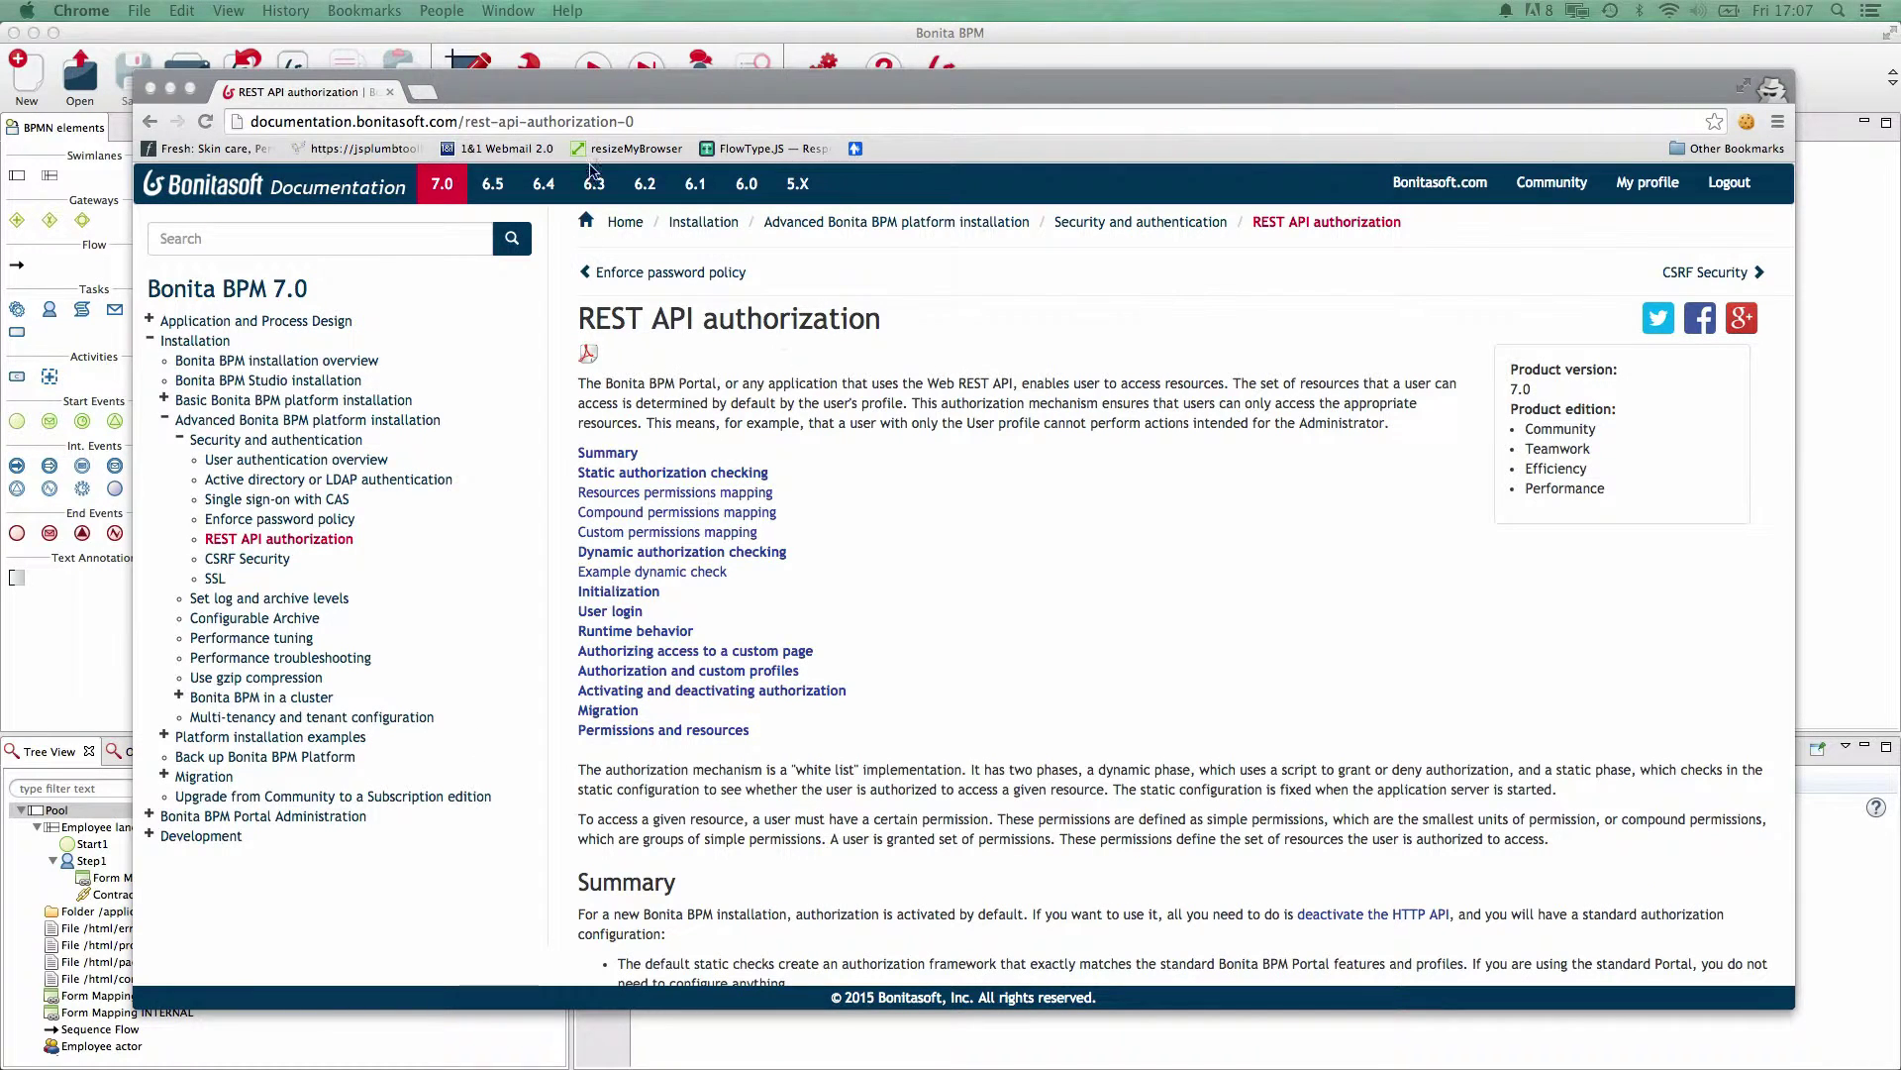
scroll(709, 559, down, 1)
scroll(709, 559, down, 1)
Step: Open dynamic-permissions-checks.properties from tenants/1/conf in Sublime Text via Open With
key(super+Tab)
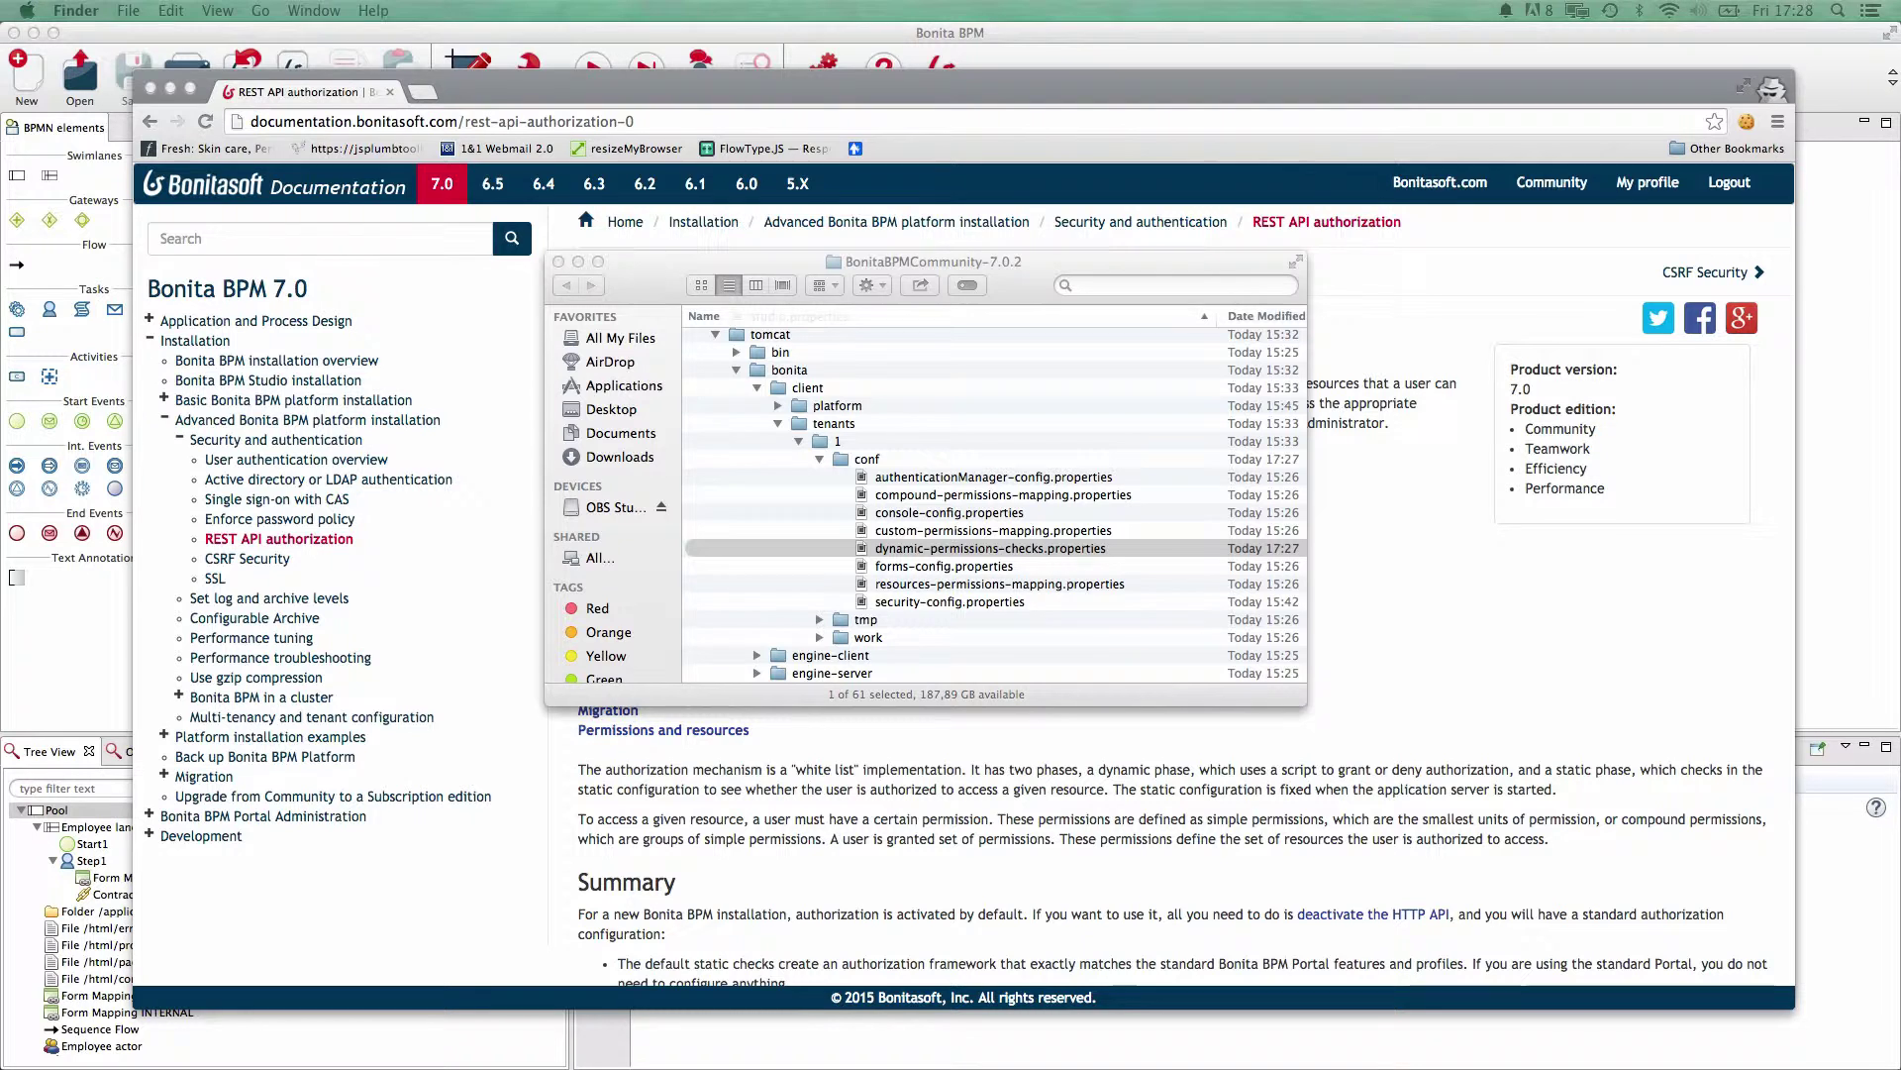
scroll(984, 576, up, 2)
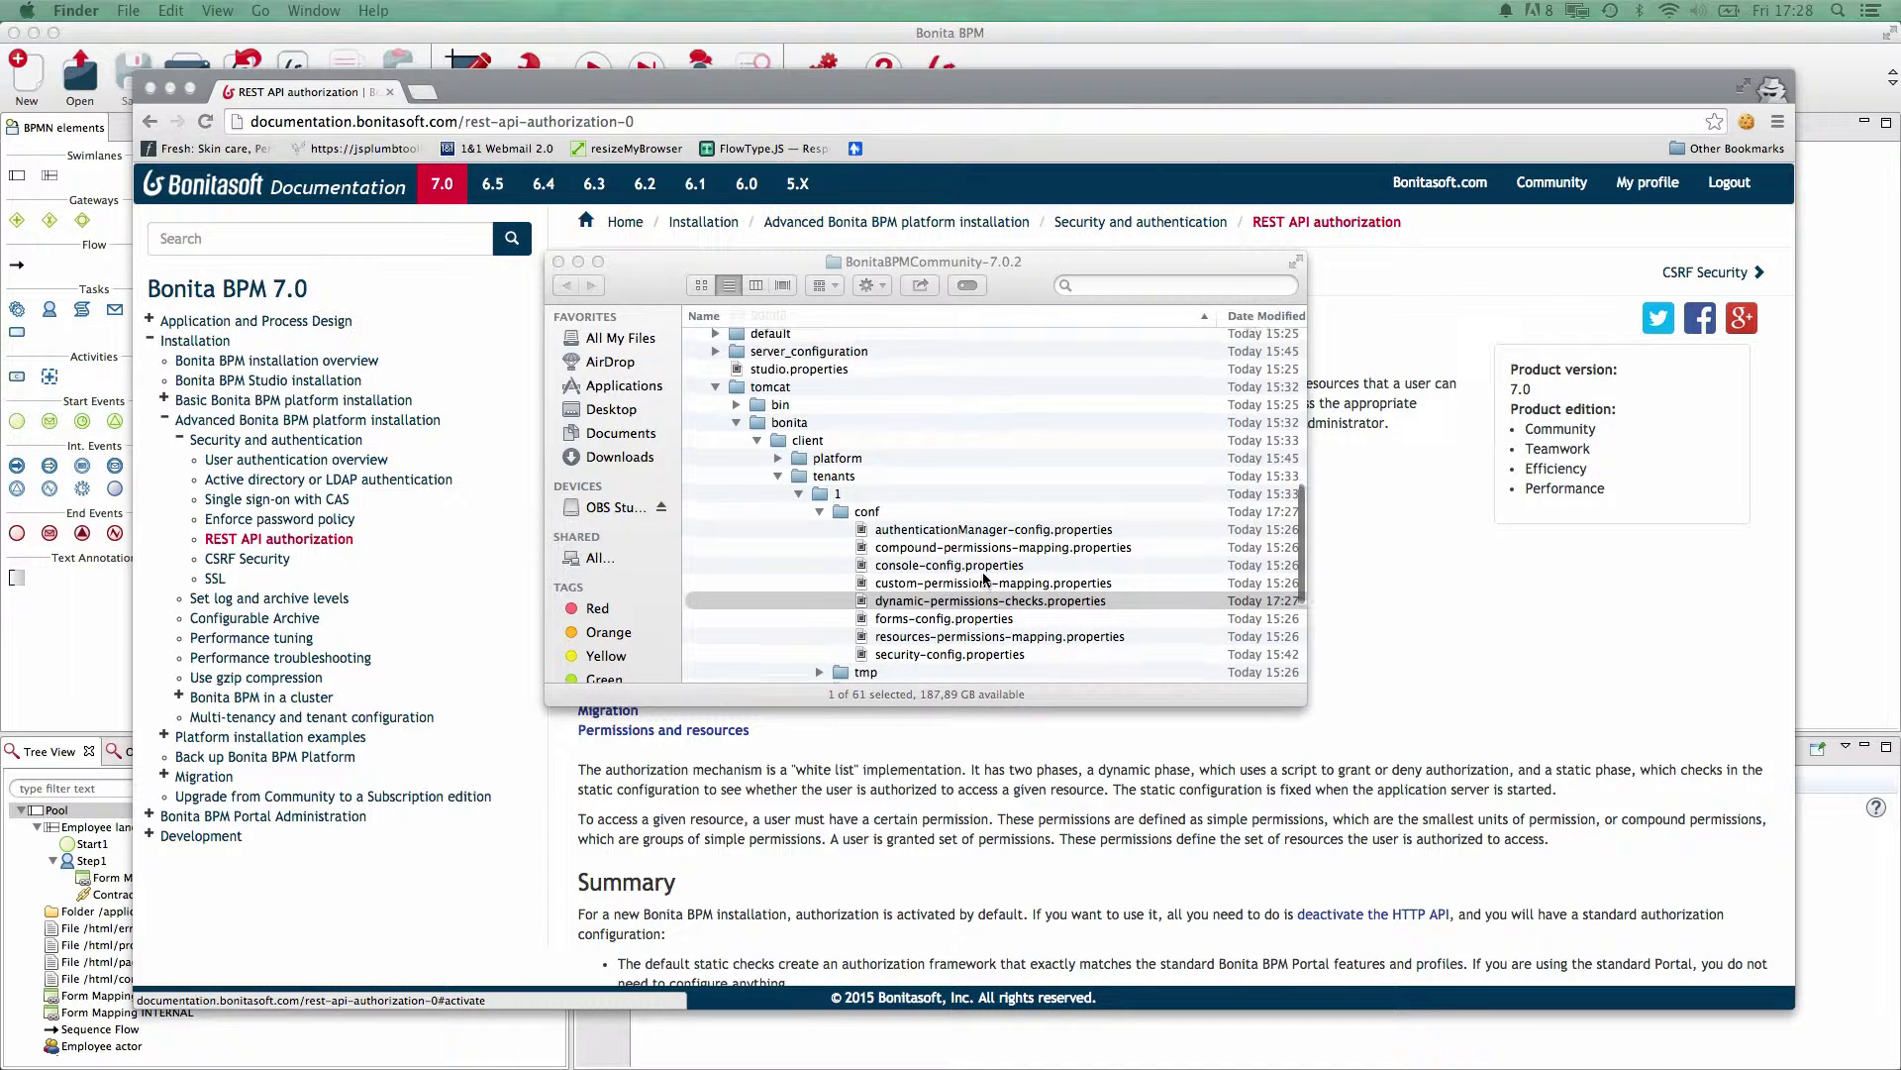
scroll(990, 515, up, 3)
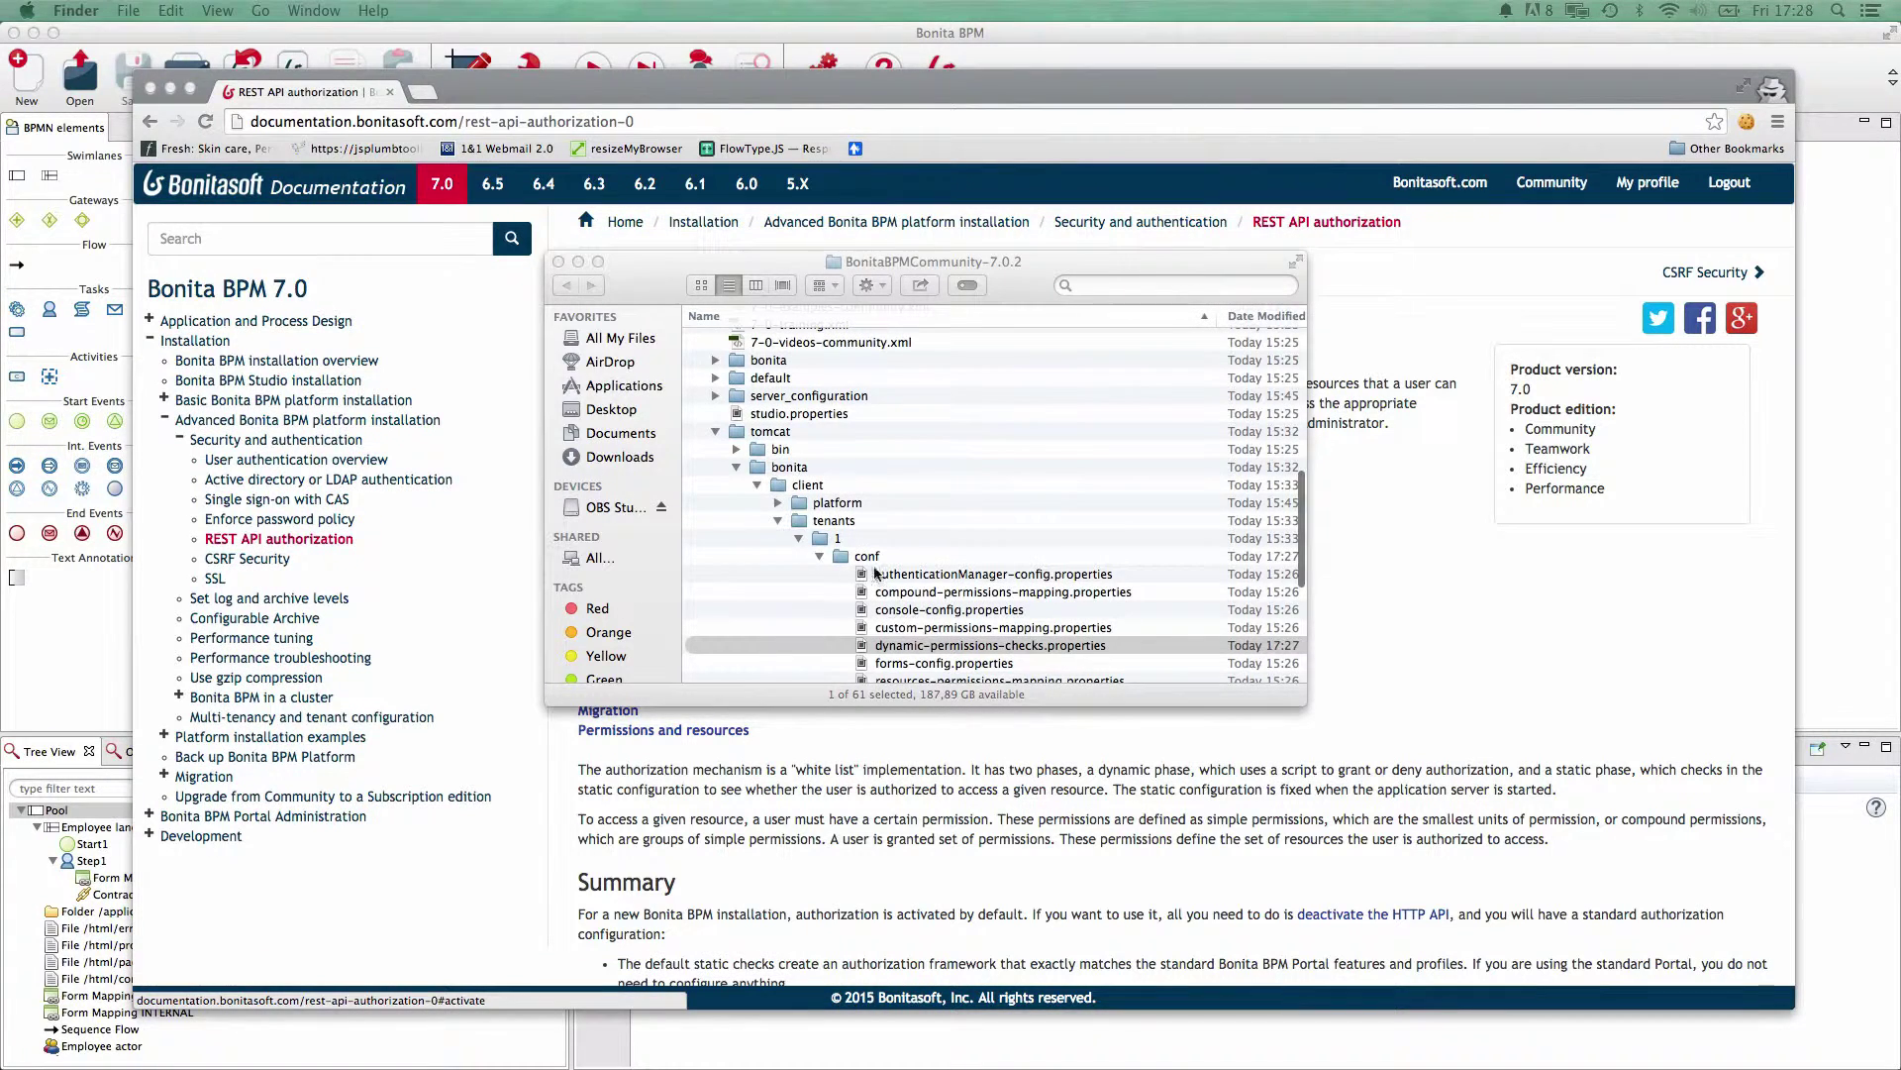
scroll(923, 594, down, 3)
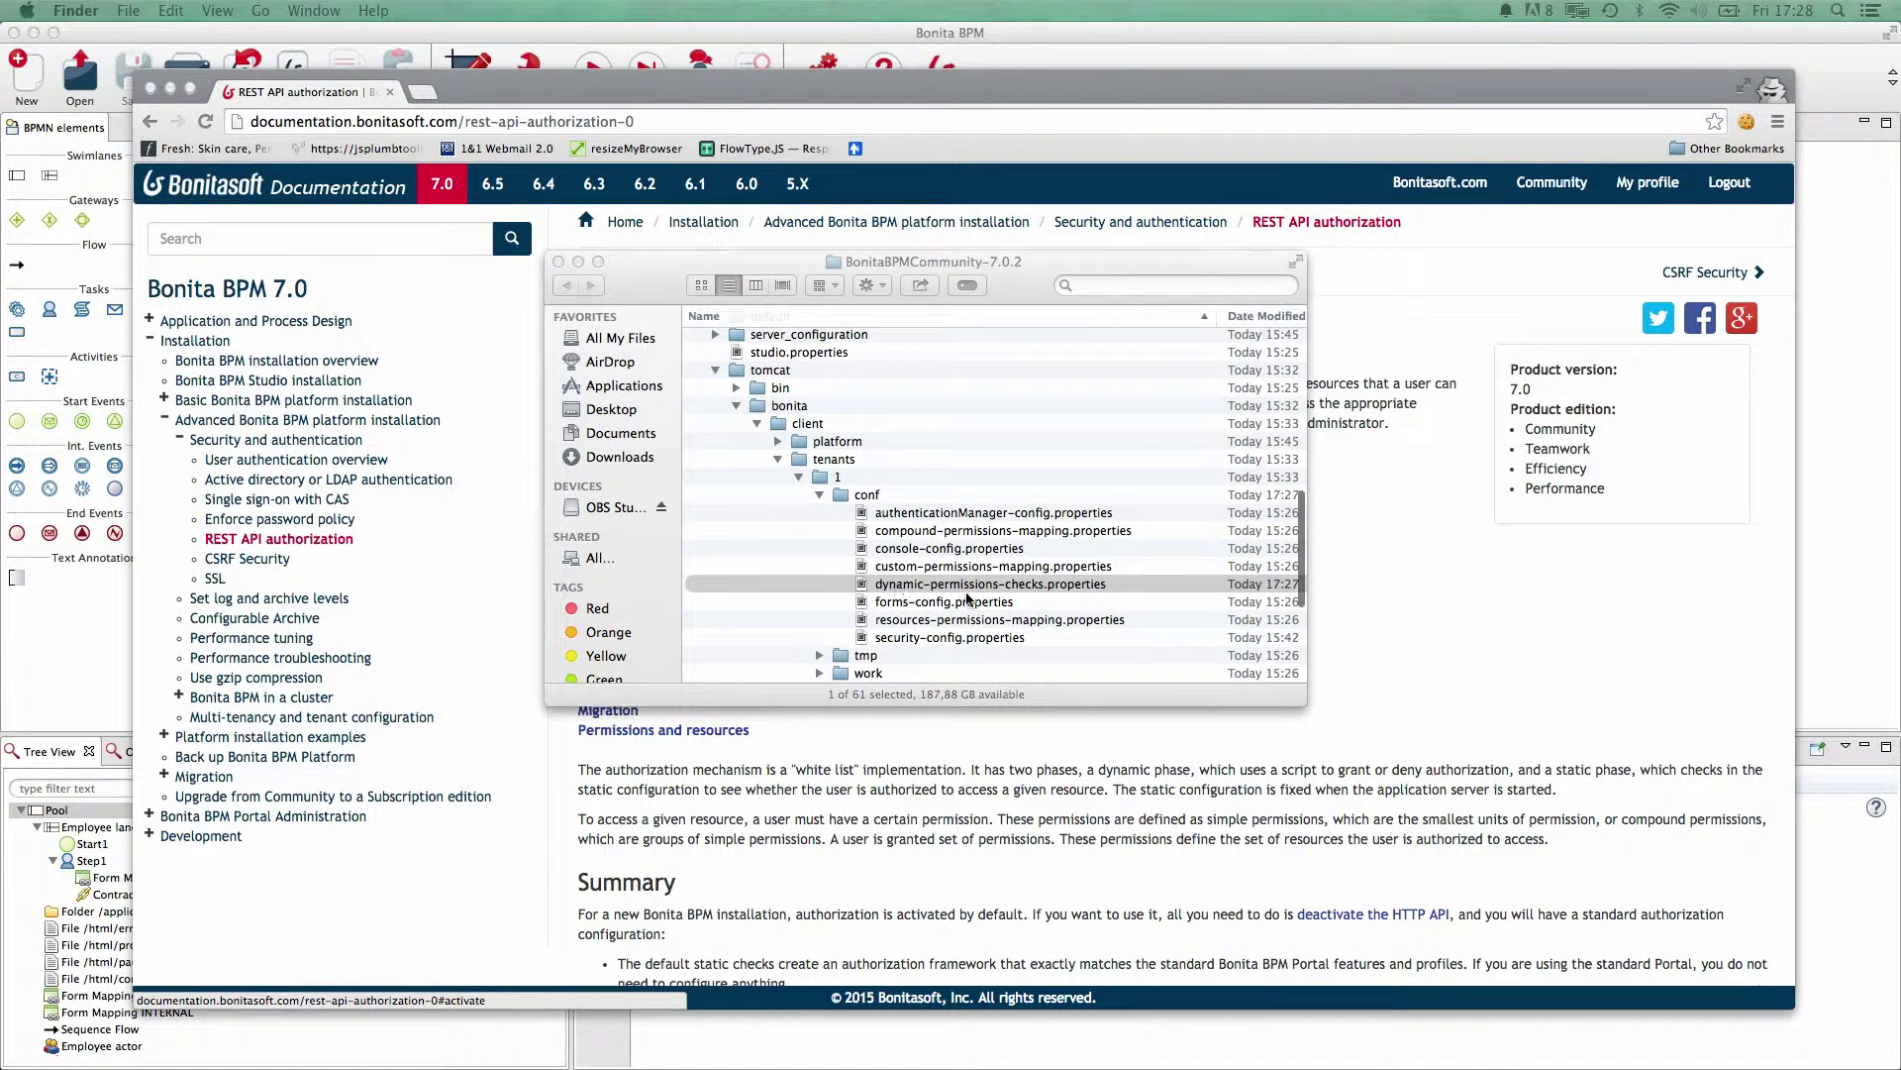
click(1119, 593)
right_click(1119, 592)
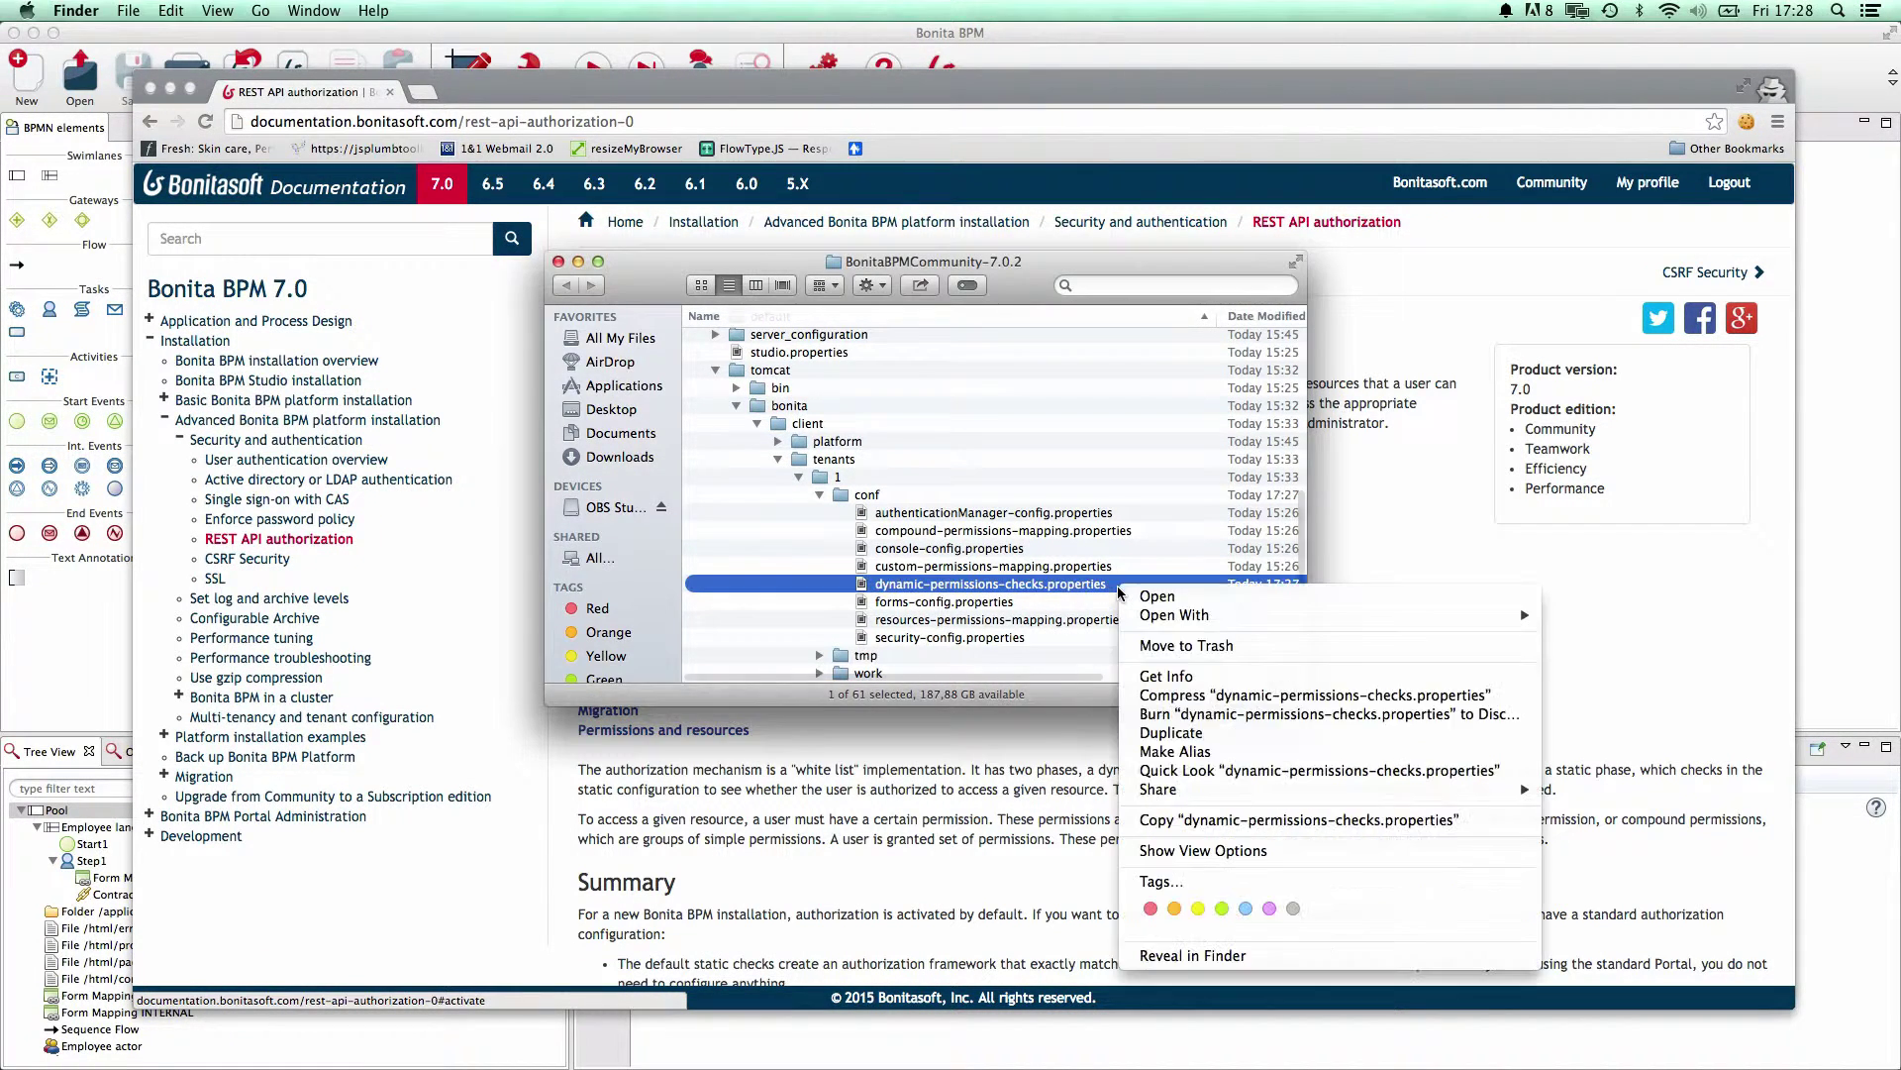
mouse_move(1243, 615)
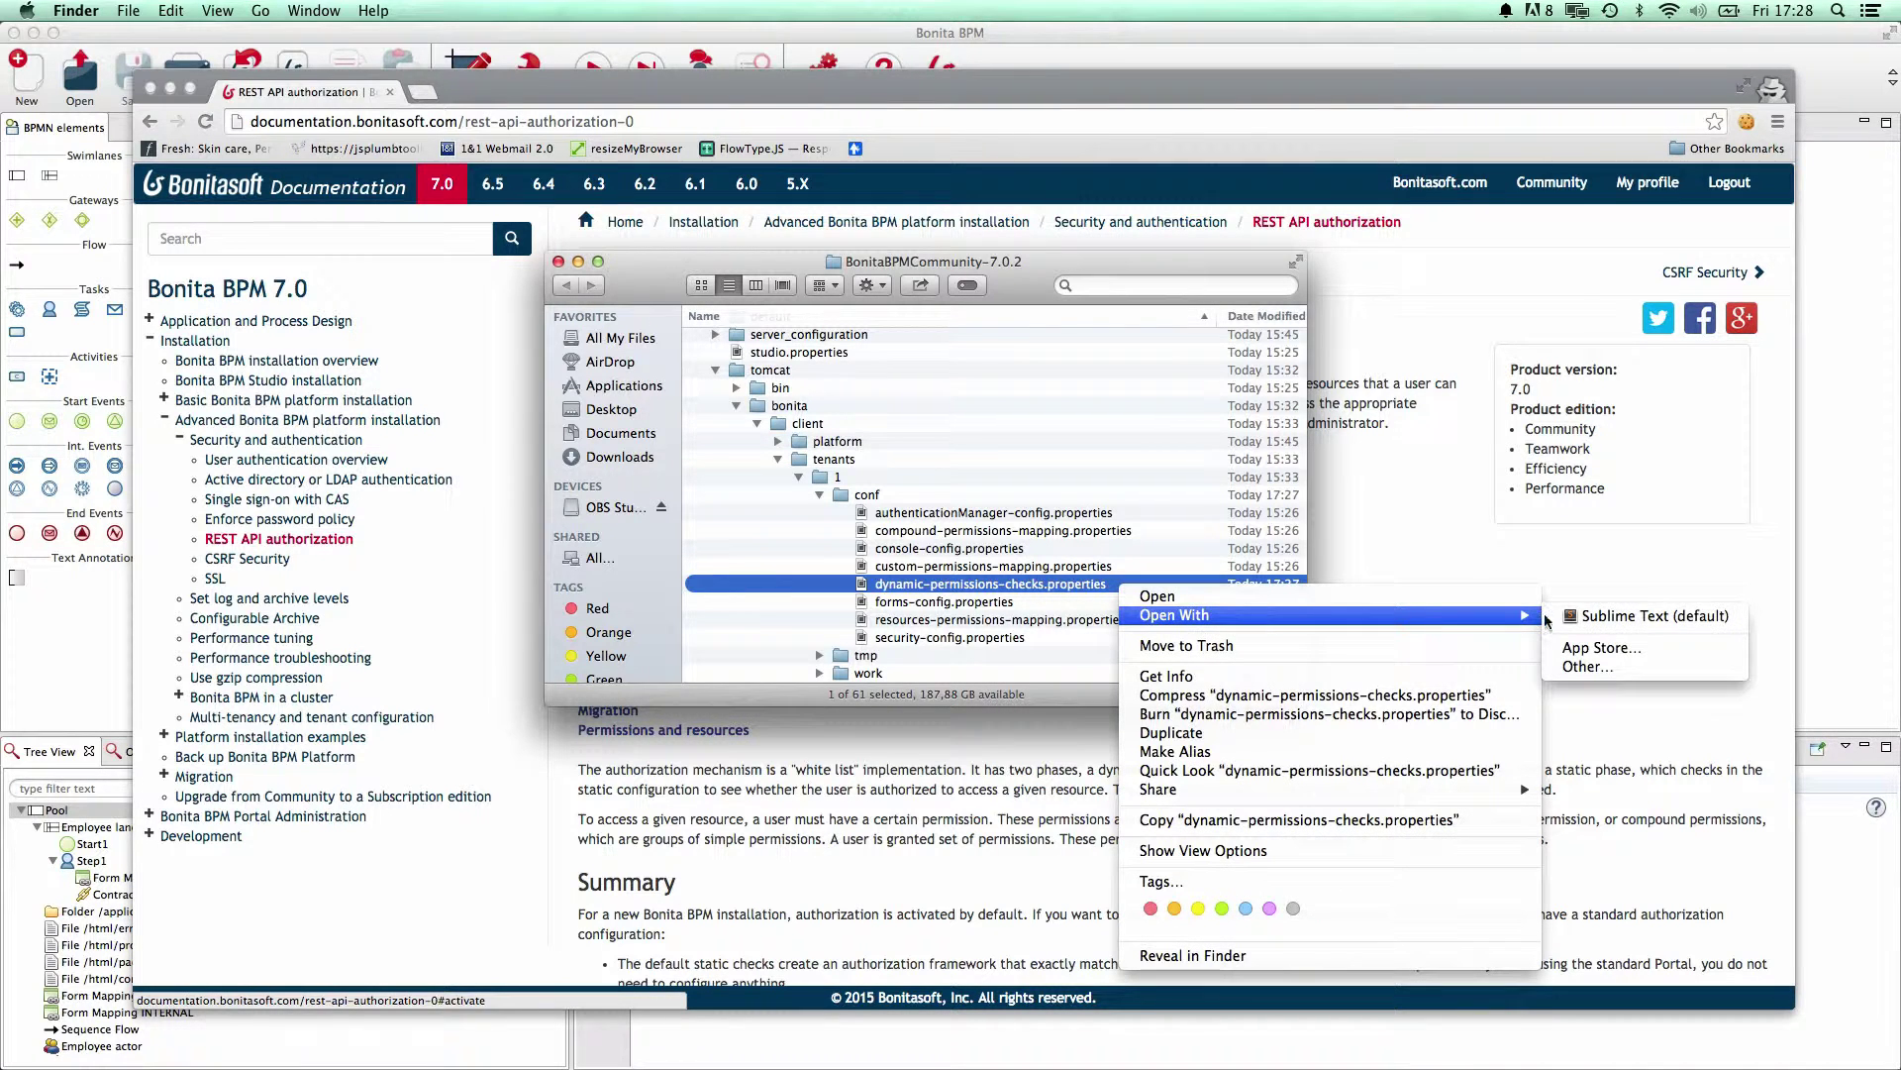
click(1604, 616)
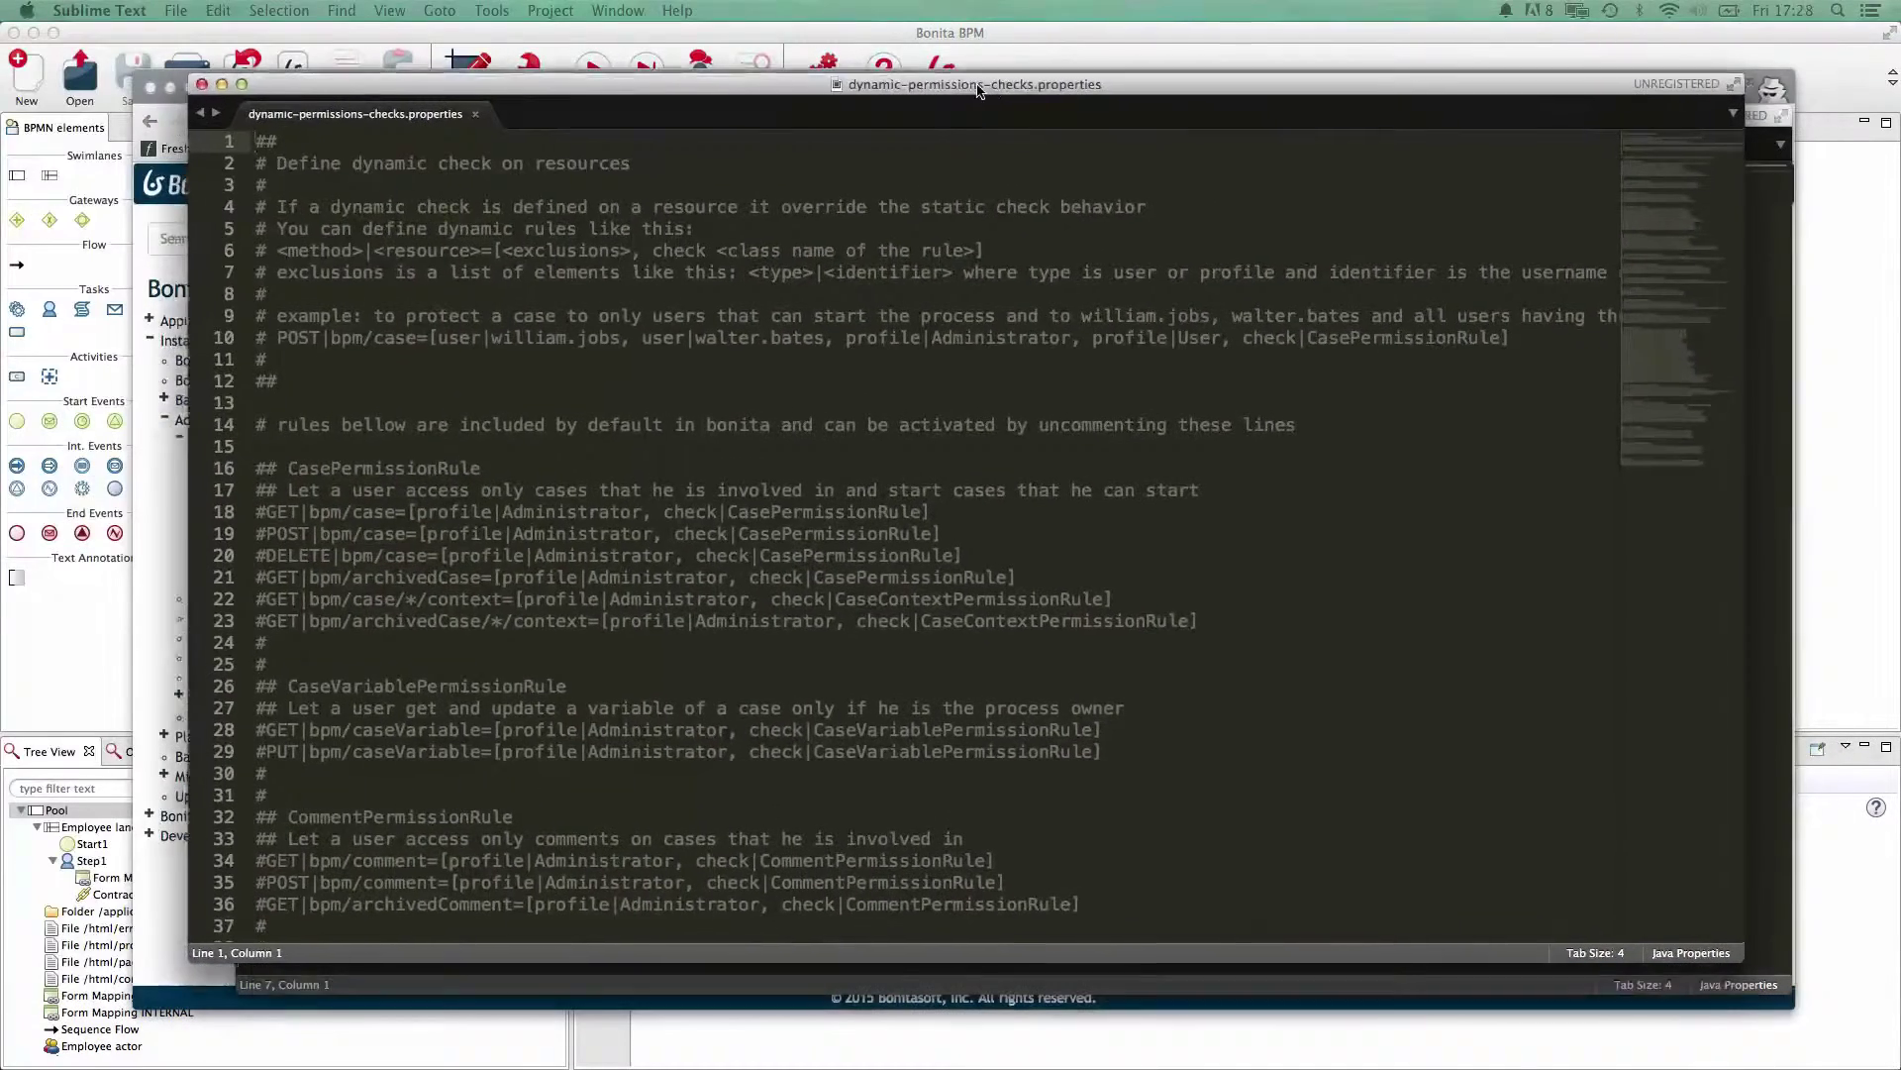
Step: Delete the leading '#' on line 18 to activate the GET|bpm/case CasePermissionRule
scroll(801, 367, down, 3)
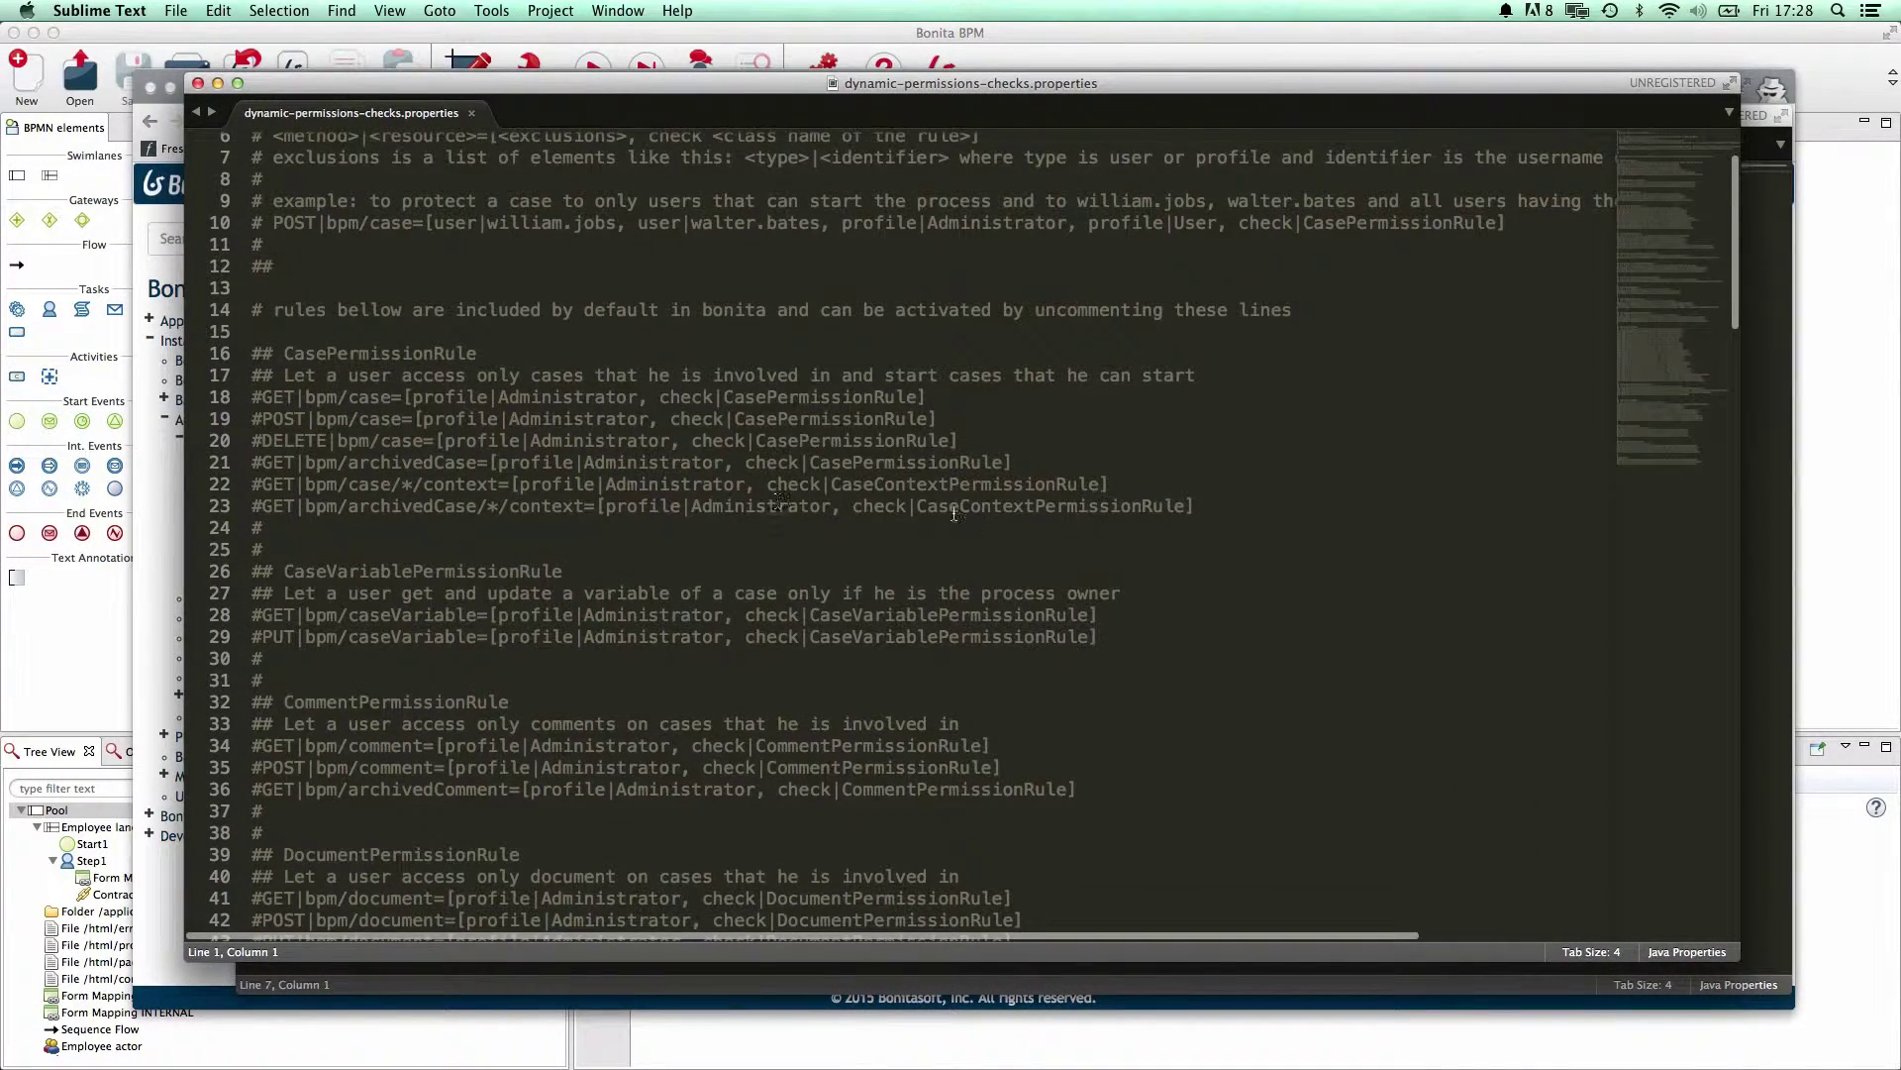
scroll(772, 500, down, 2)
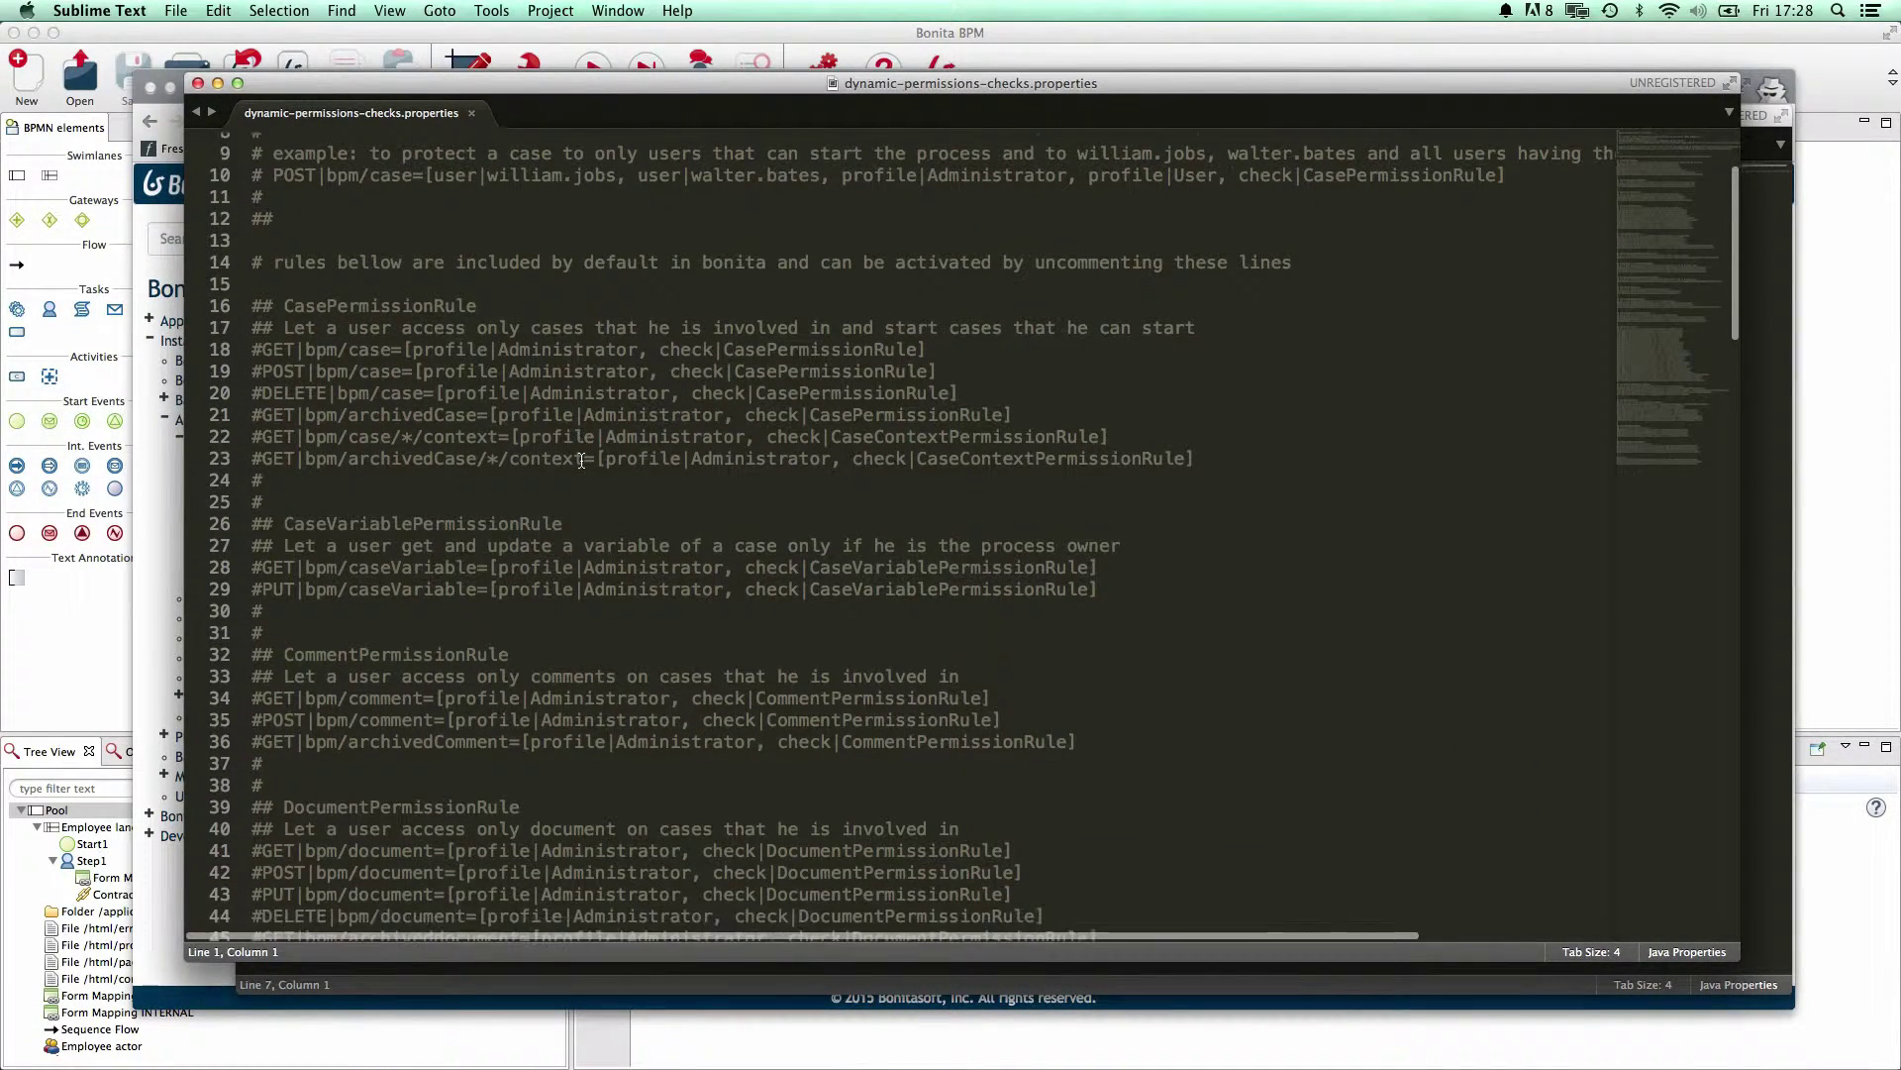
scroll(582, 460, up, 3)
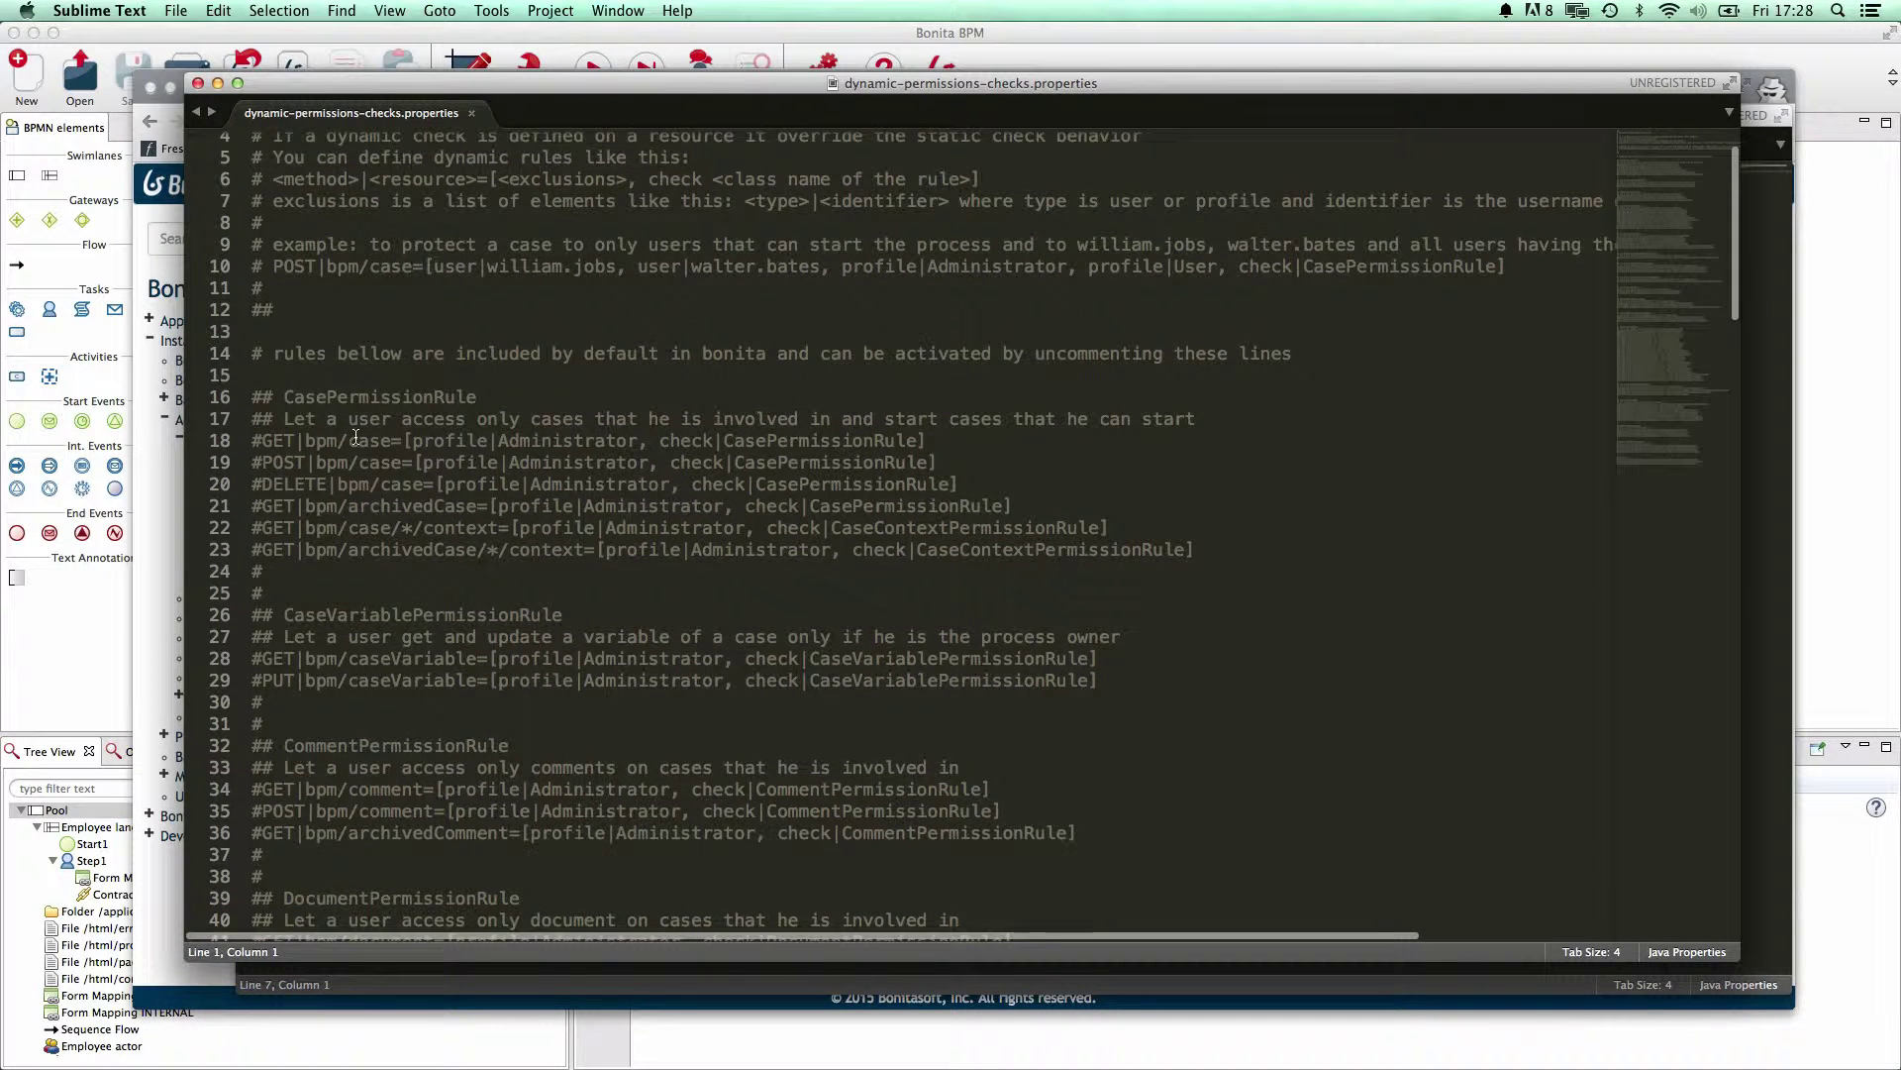
drag(265, 446, 945, 446)
click(274, 446)
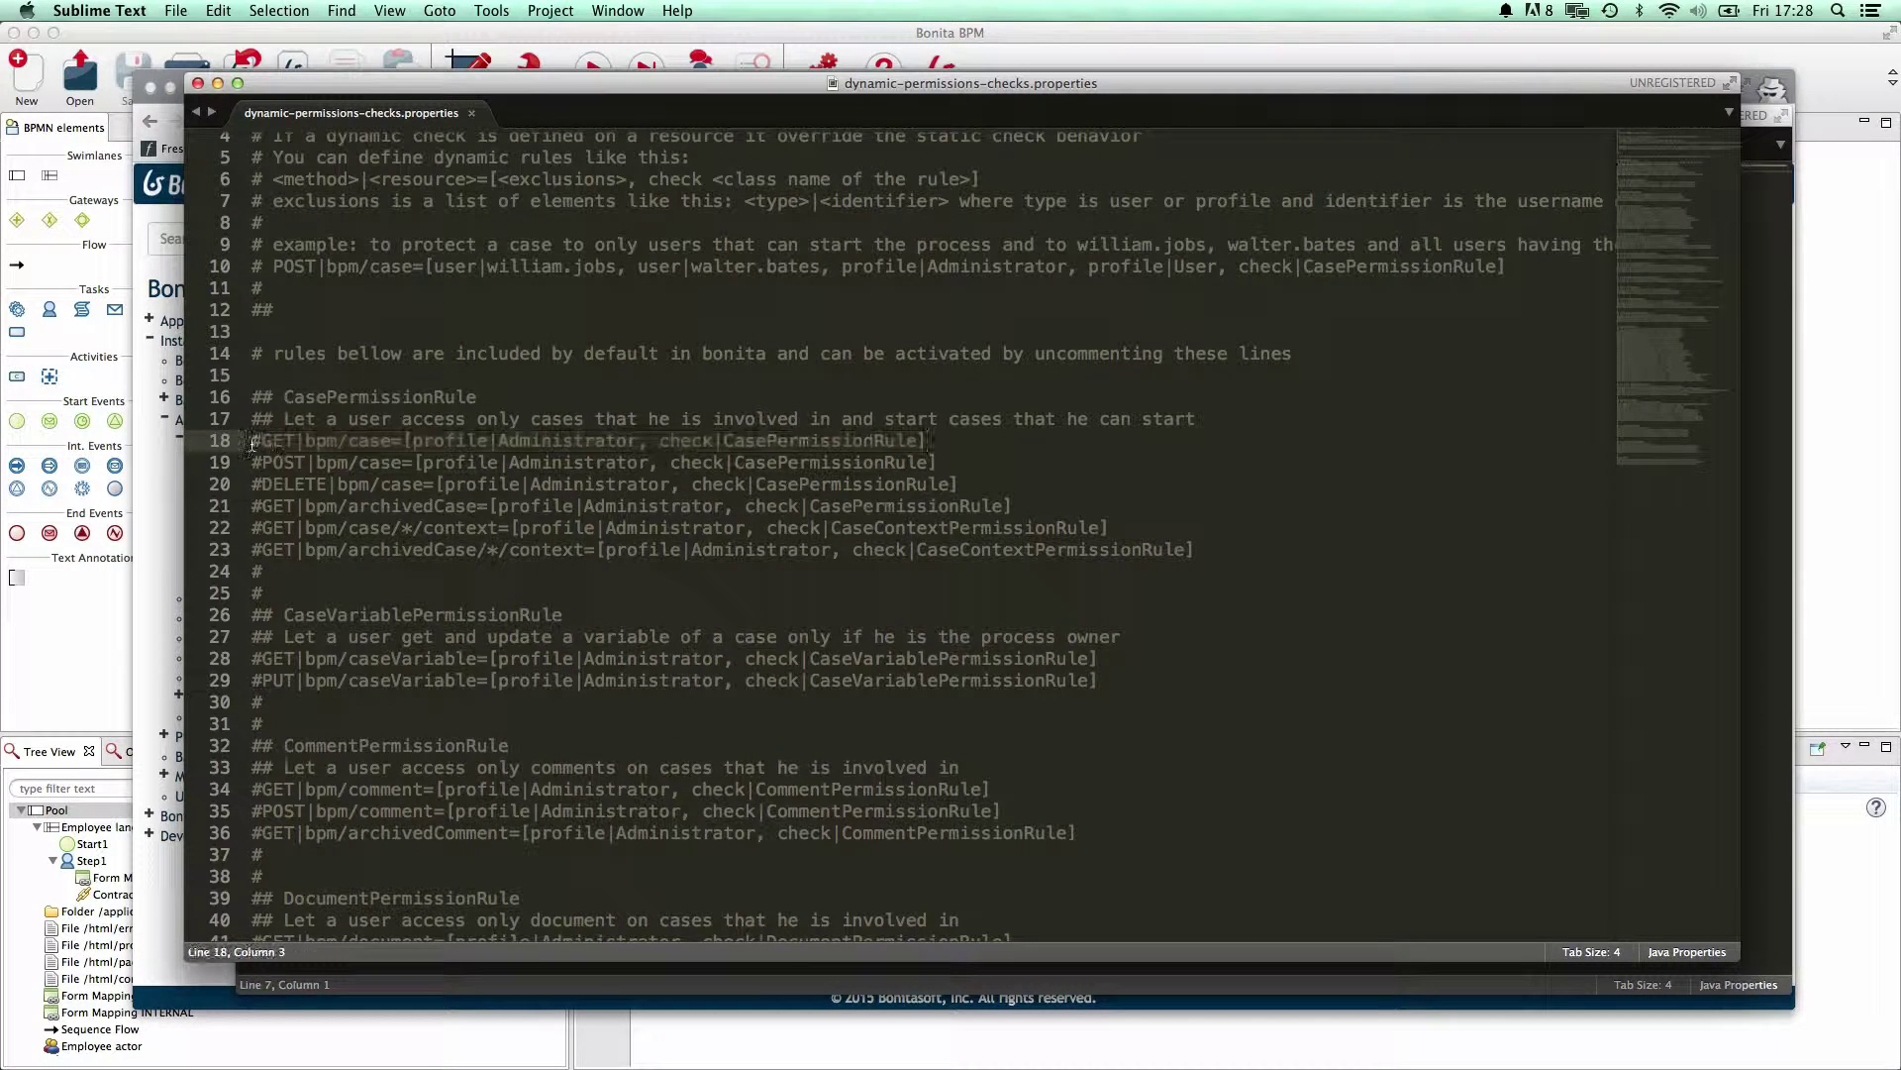
click(253, 446)
drag(255, 446, 261, 443)
key(BackSpace)
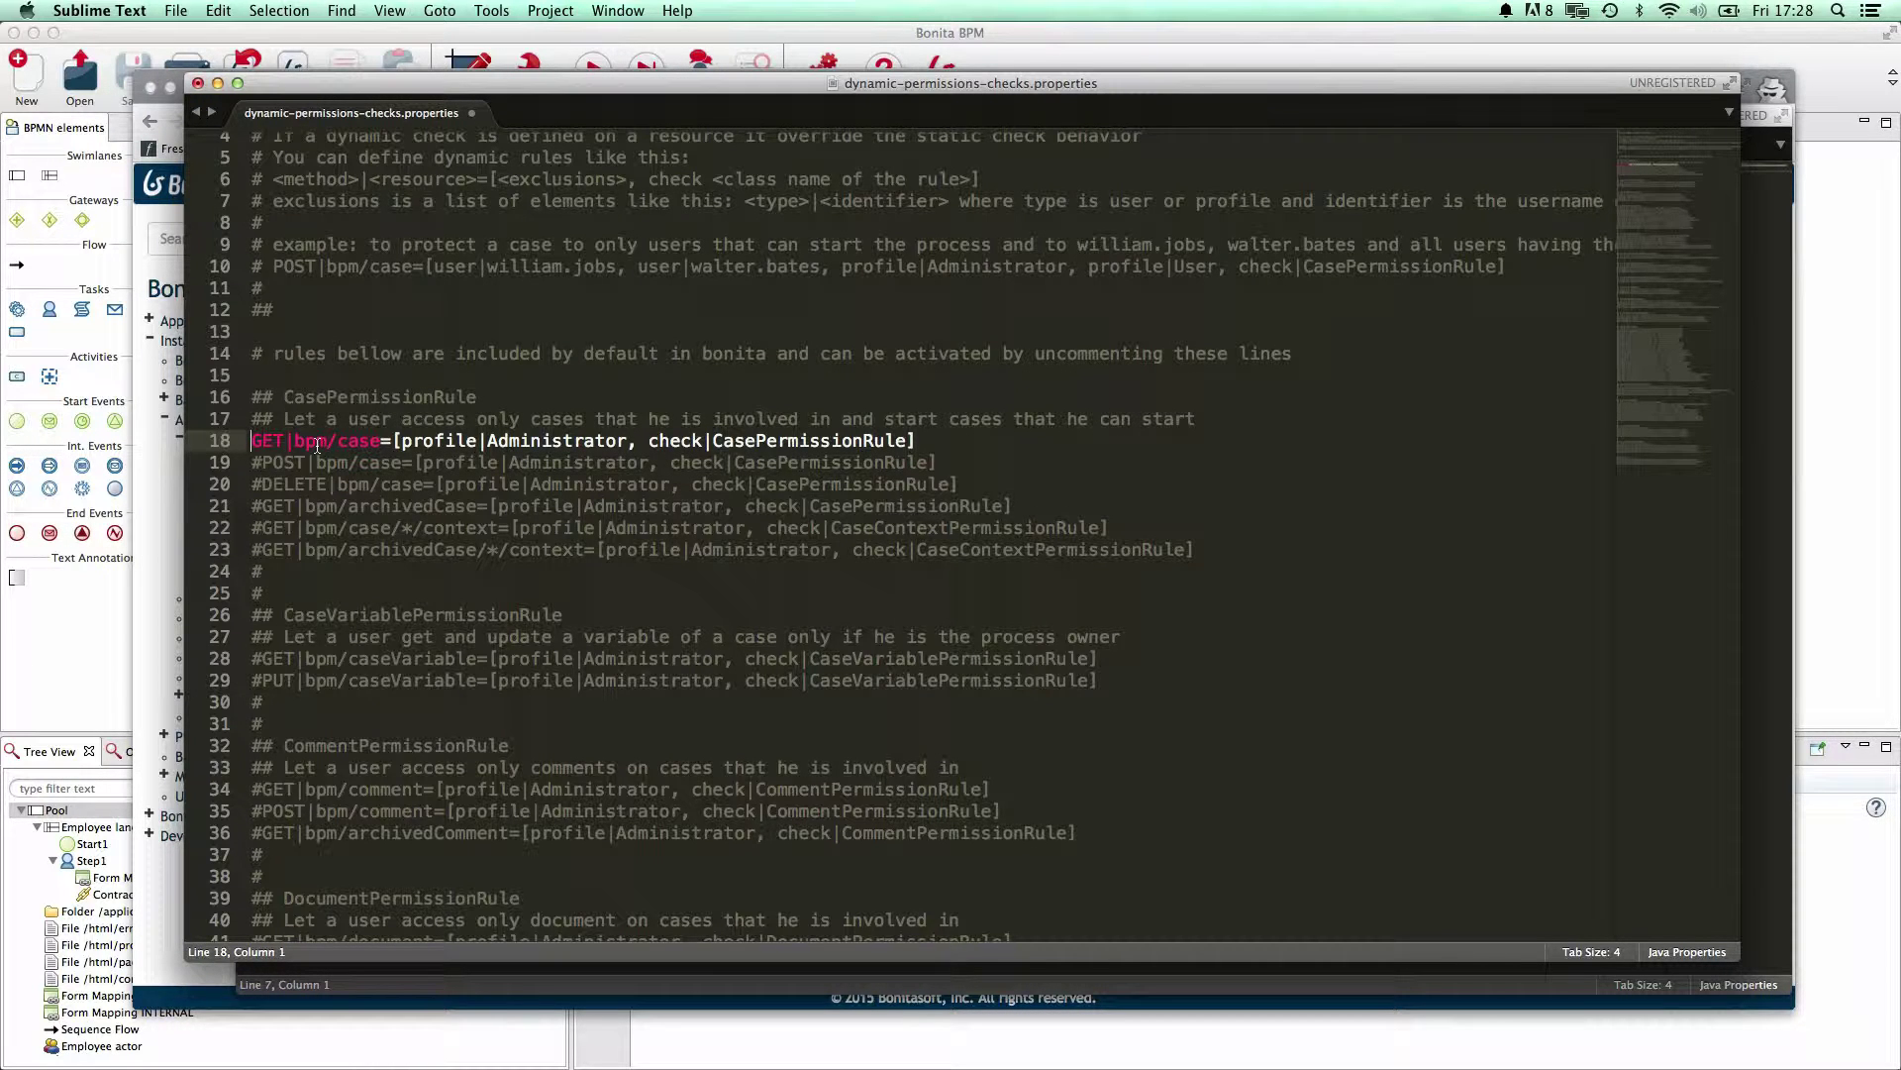
Step: Highlight line 18's bpm/case resource, GET method, Administrator profile and CasePermissionRule check
drag(295, 444, 381, 447)
click(291, 419)
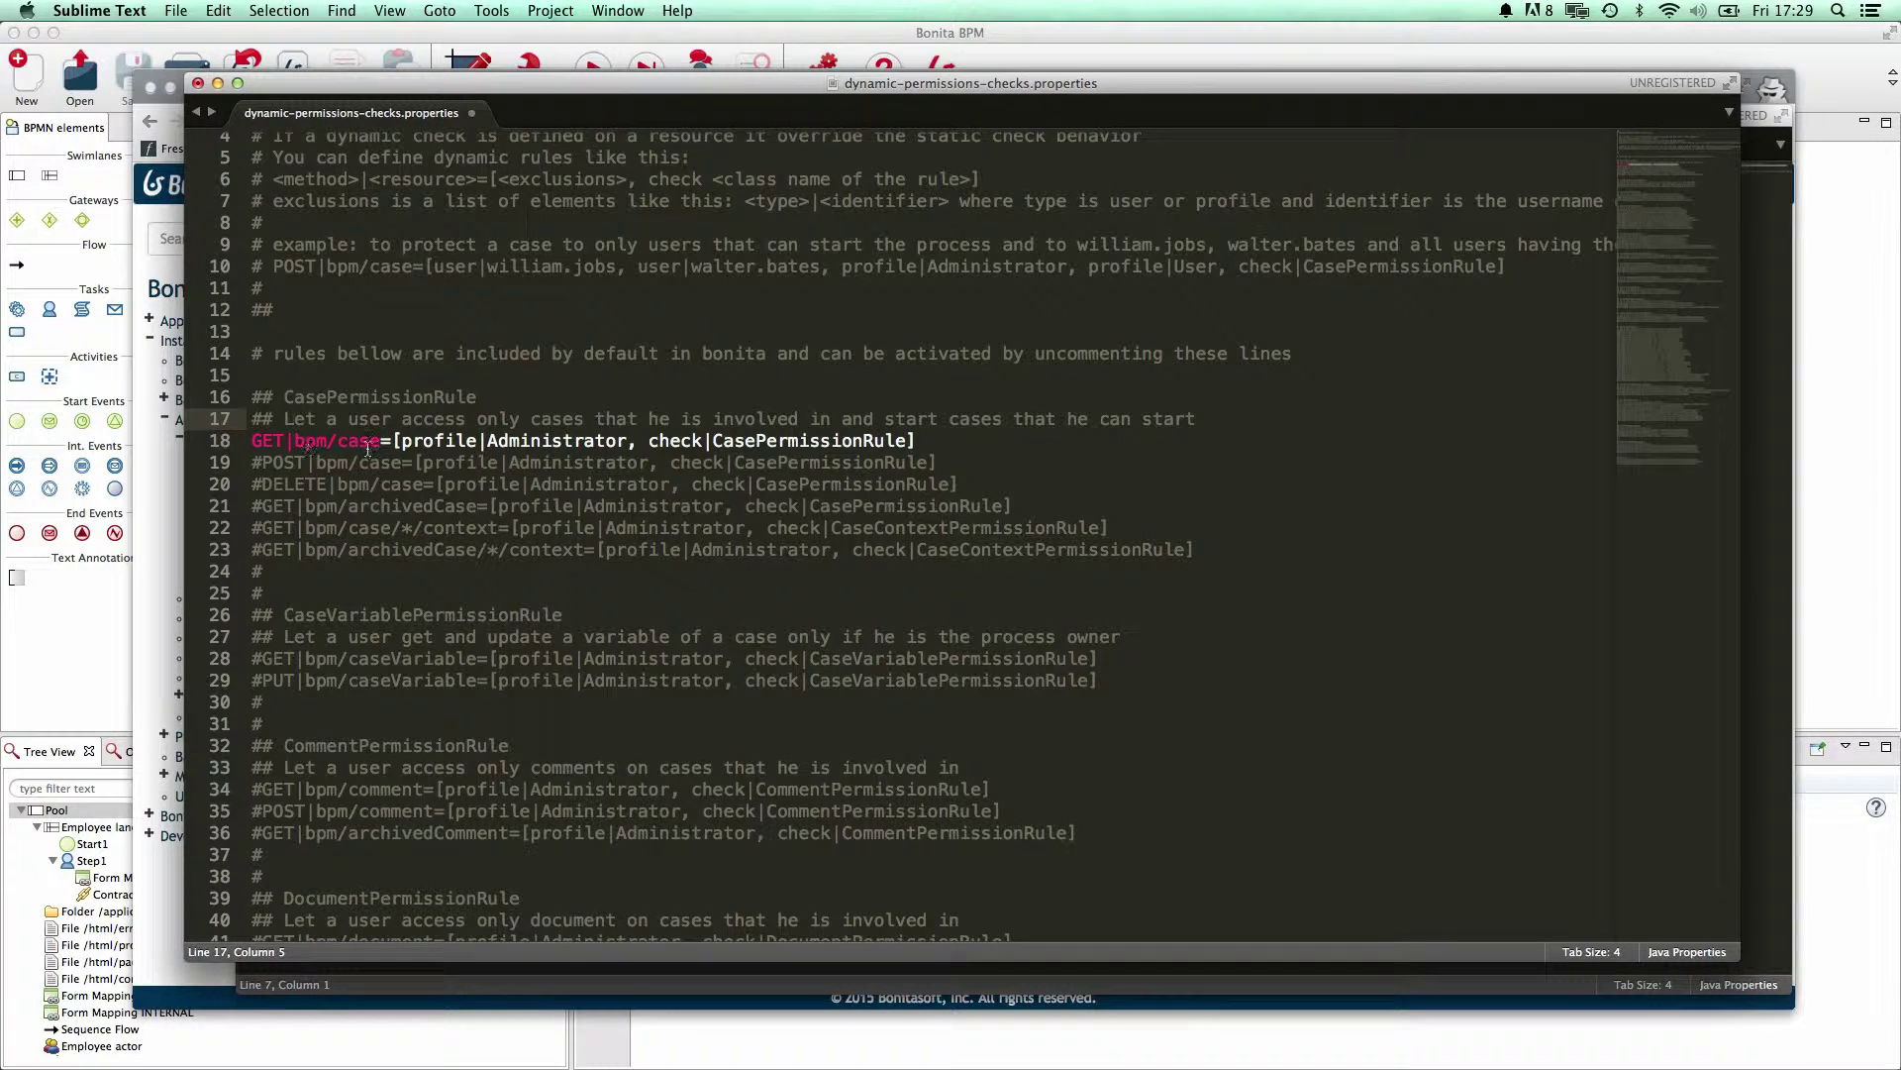
double_click(267, 440)
double_click(515, 439)
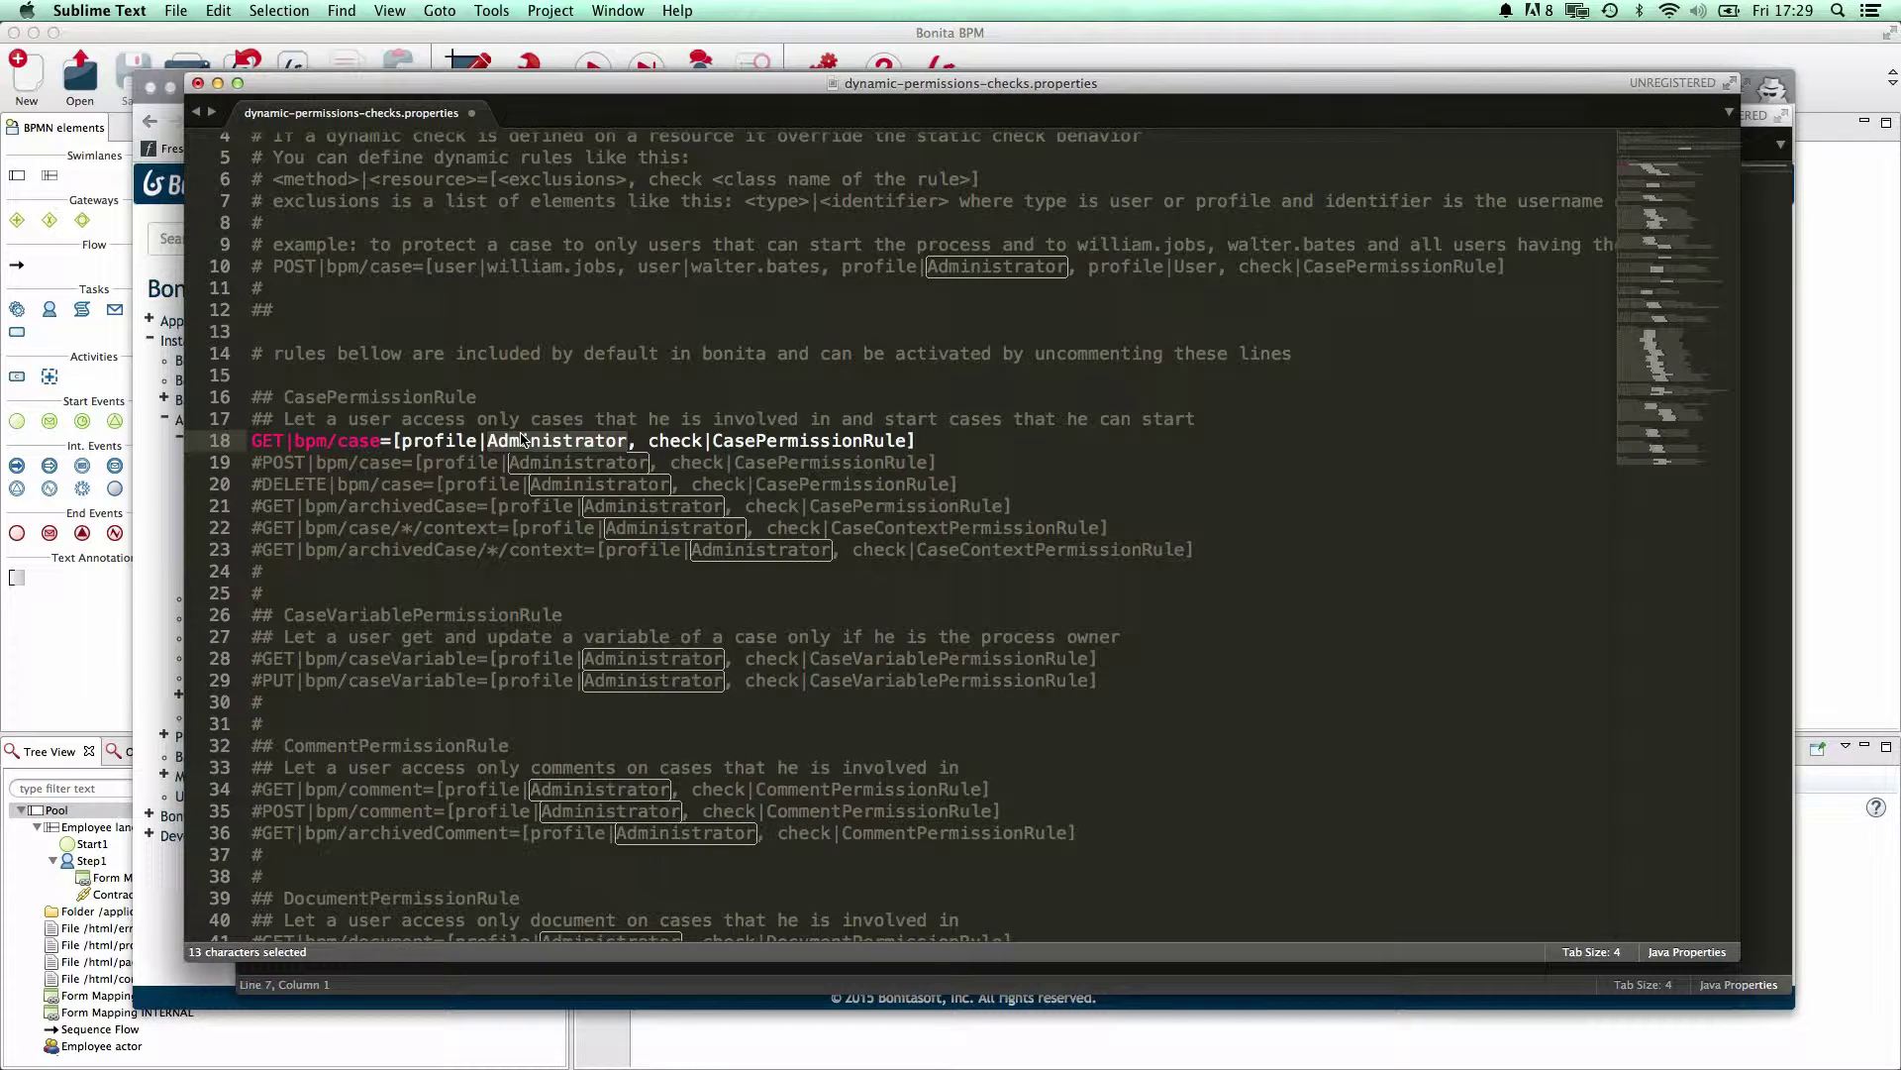
double_click(768, 440)
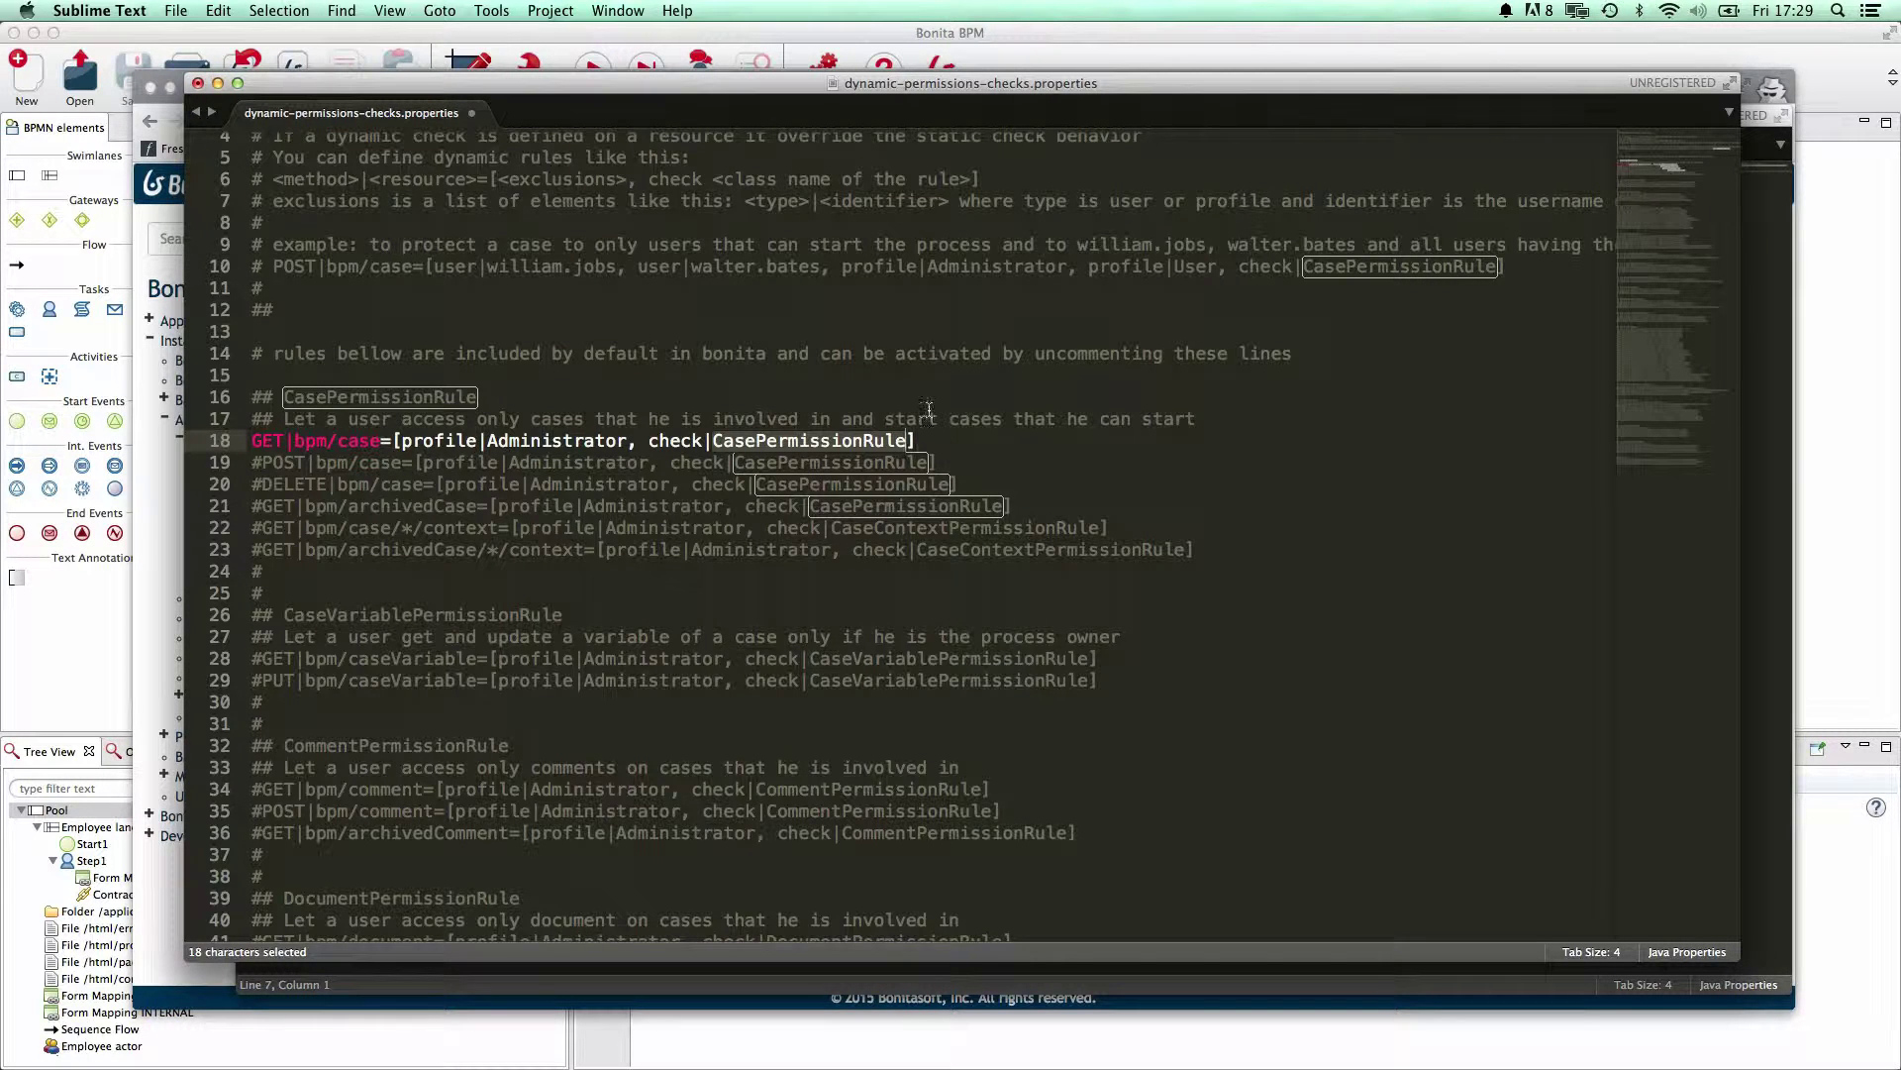
click(999, 453)
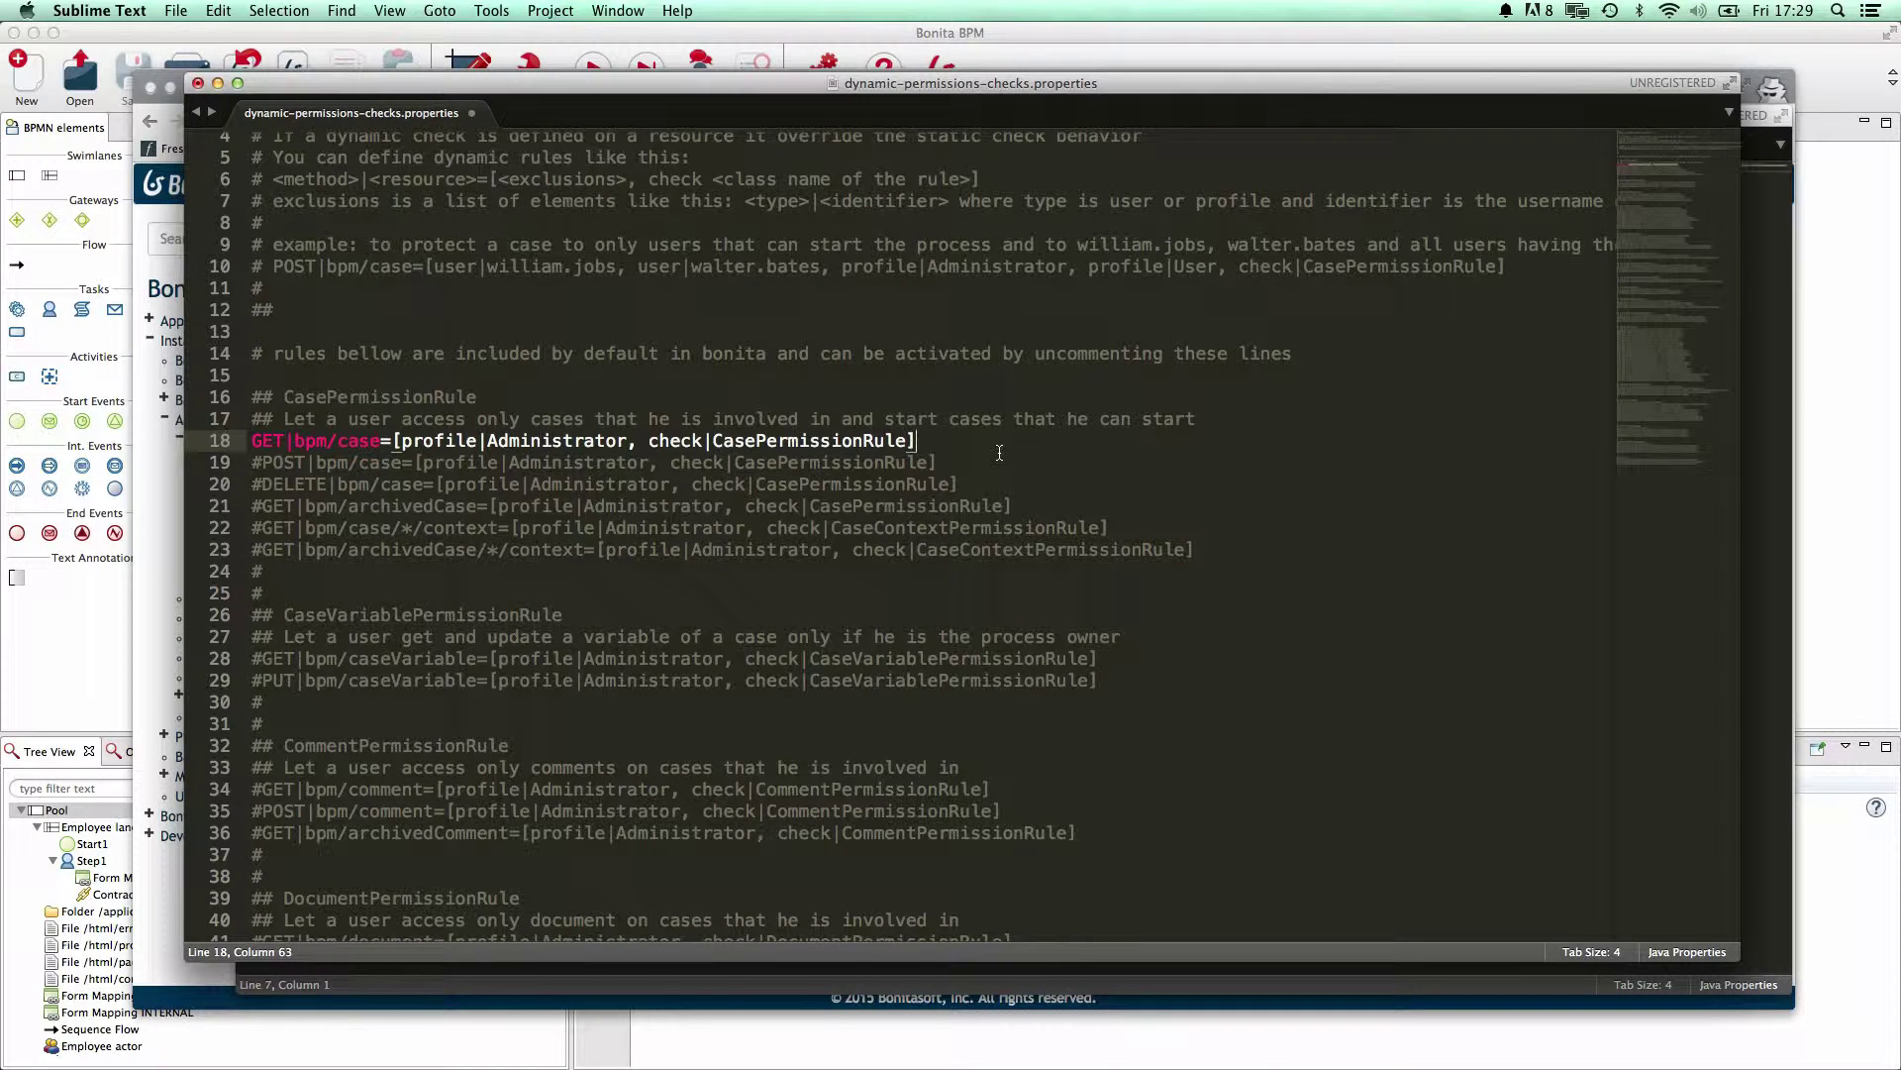
Step: Save the properties file and select the CasePermissionRule lines 18–23 for review
key(super+s)
drag(1250, 555, 250, 463)
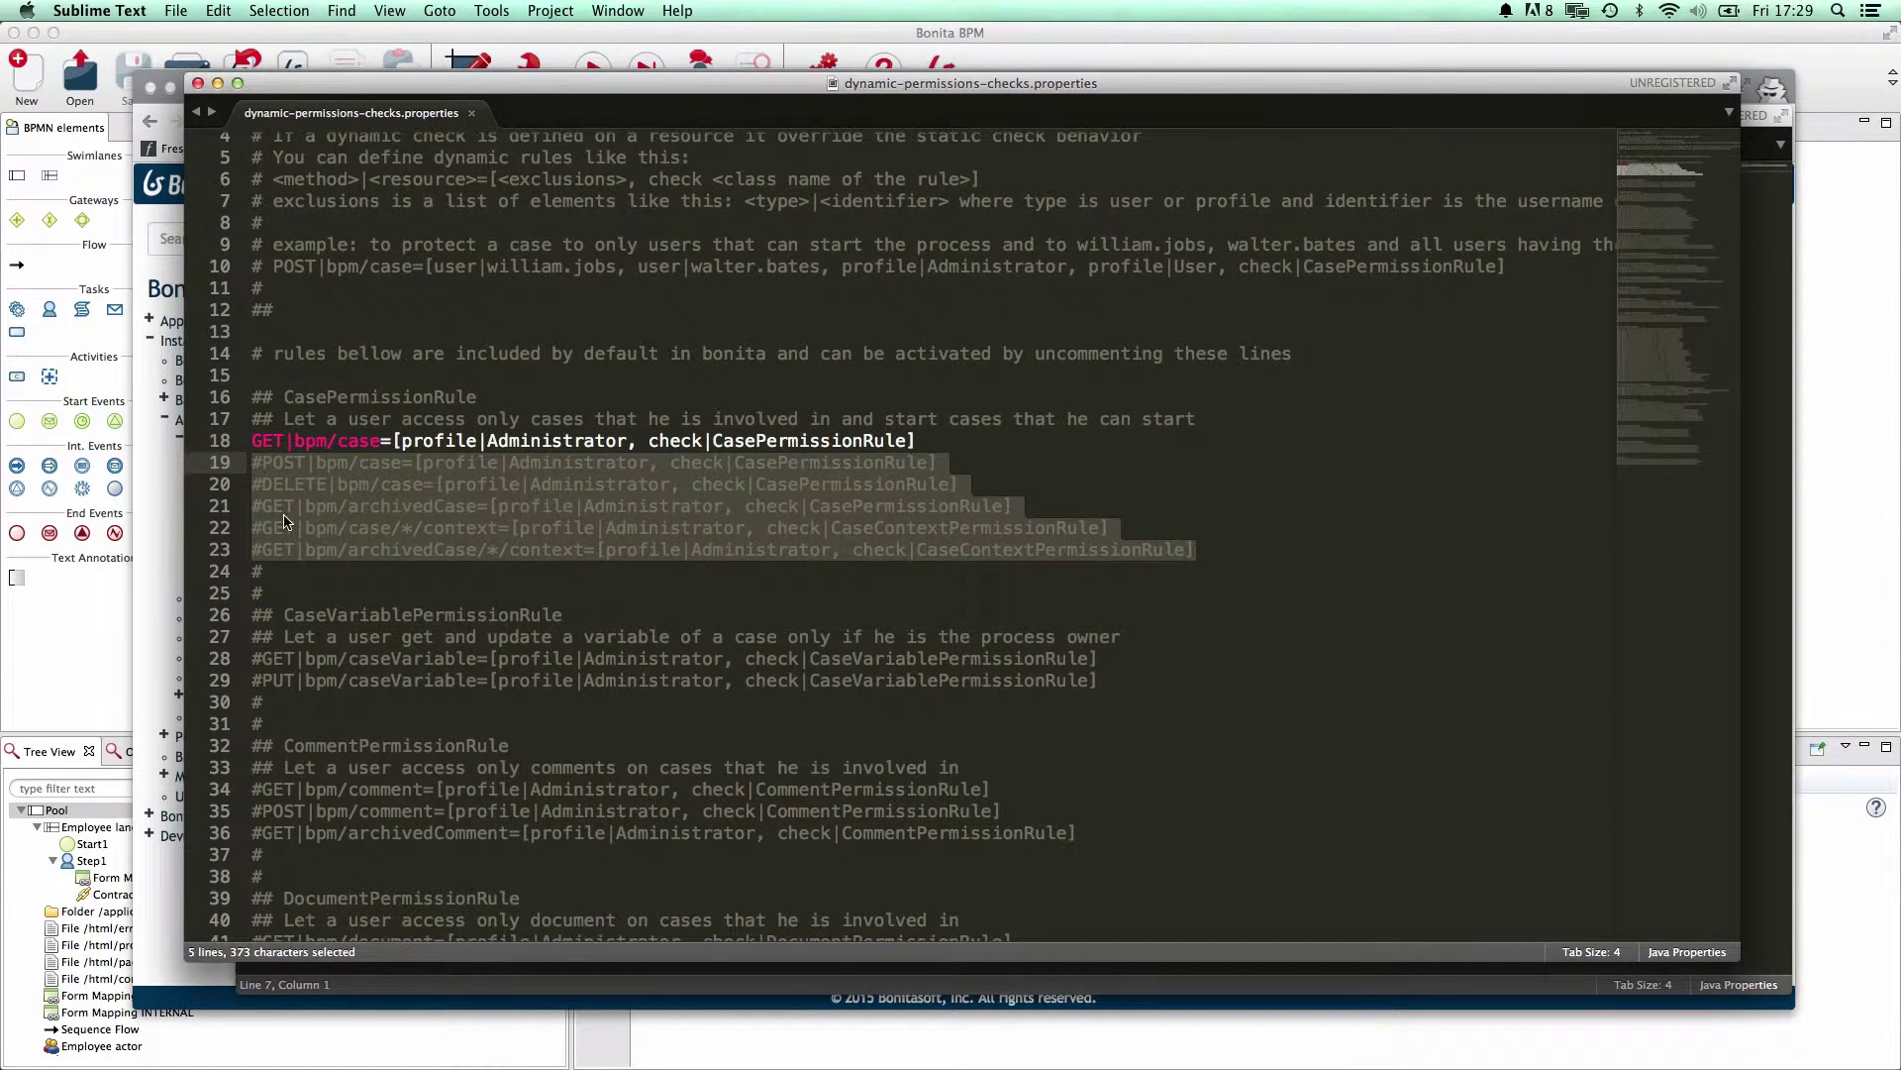
scroll(285, 519, down, 3)
scroll(284, 518, down, 20)
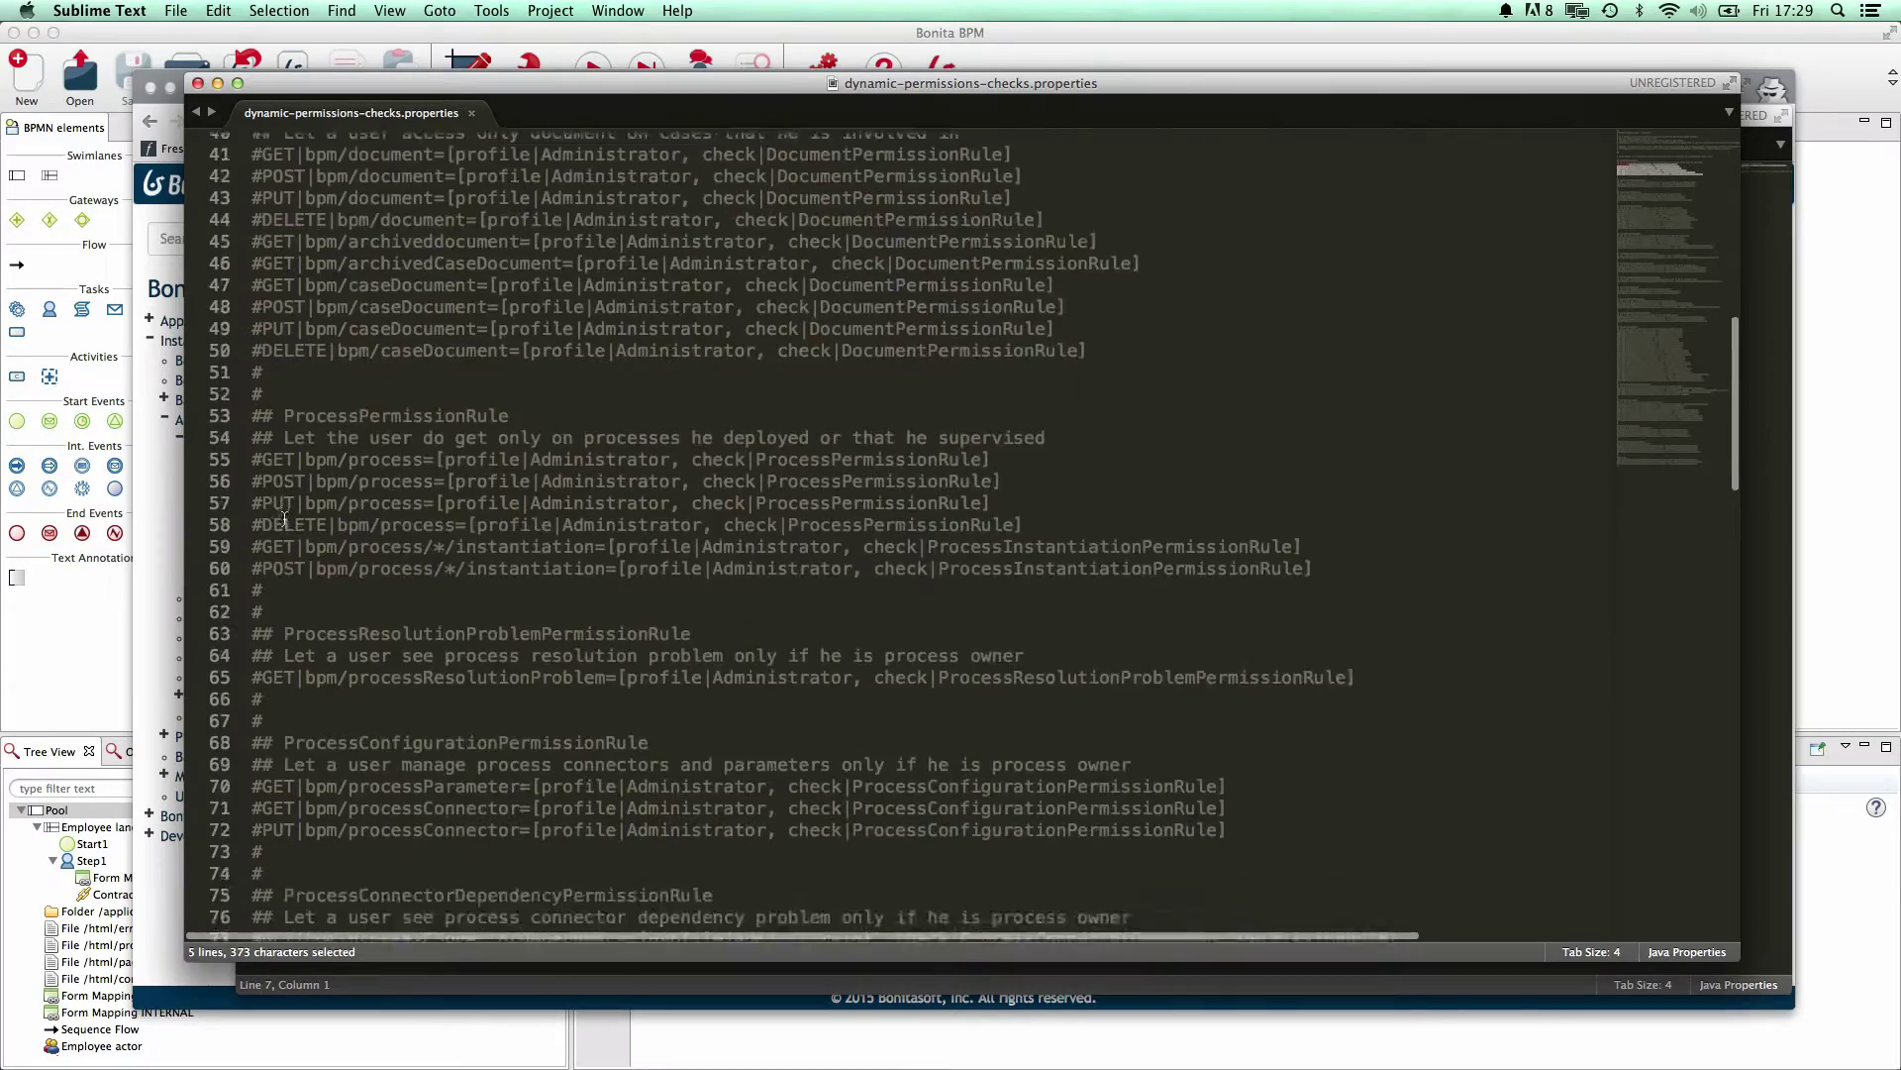
scroll(284, 519, down, 6)
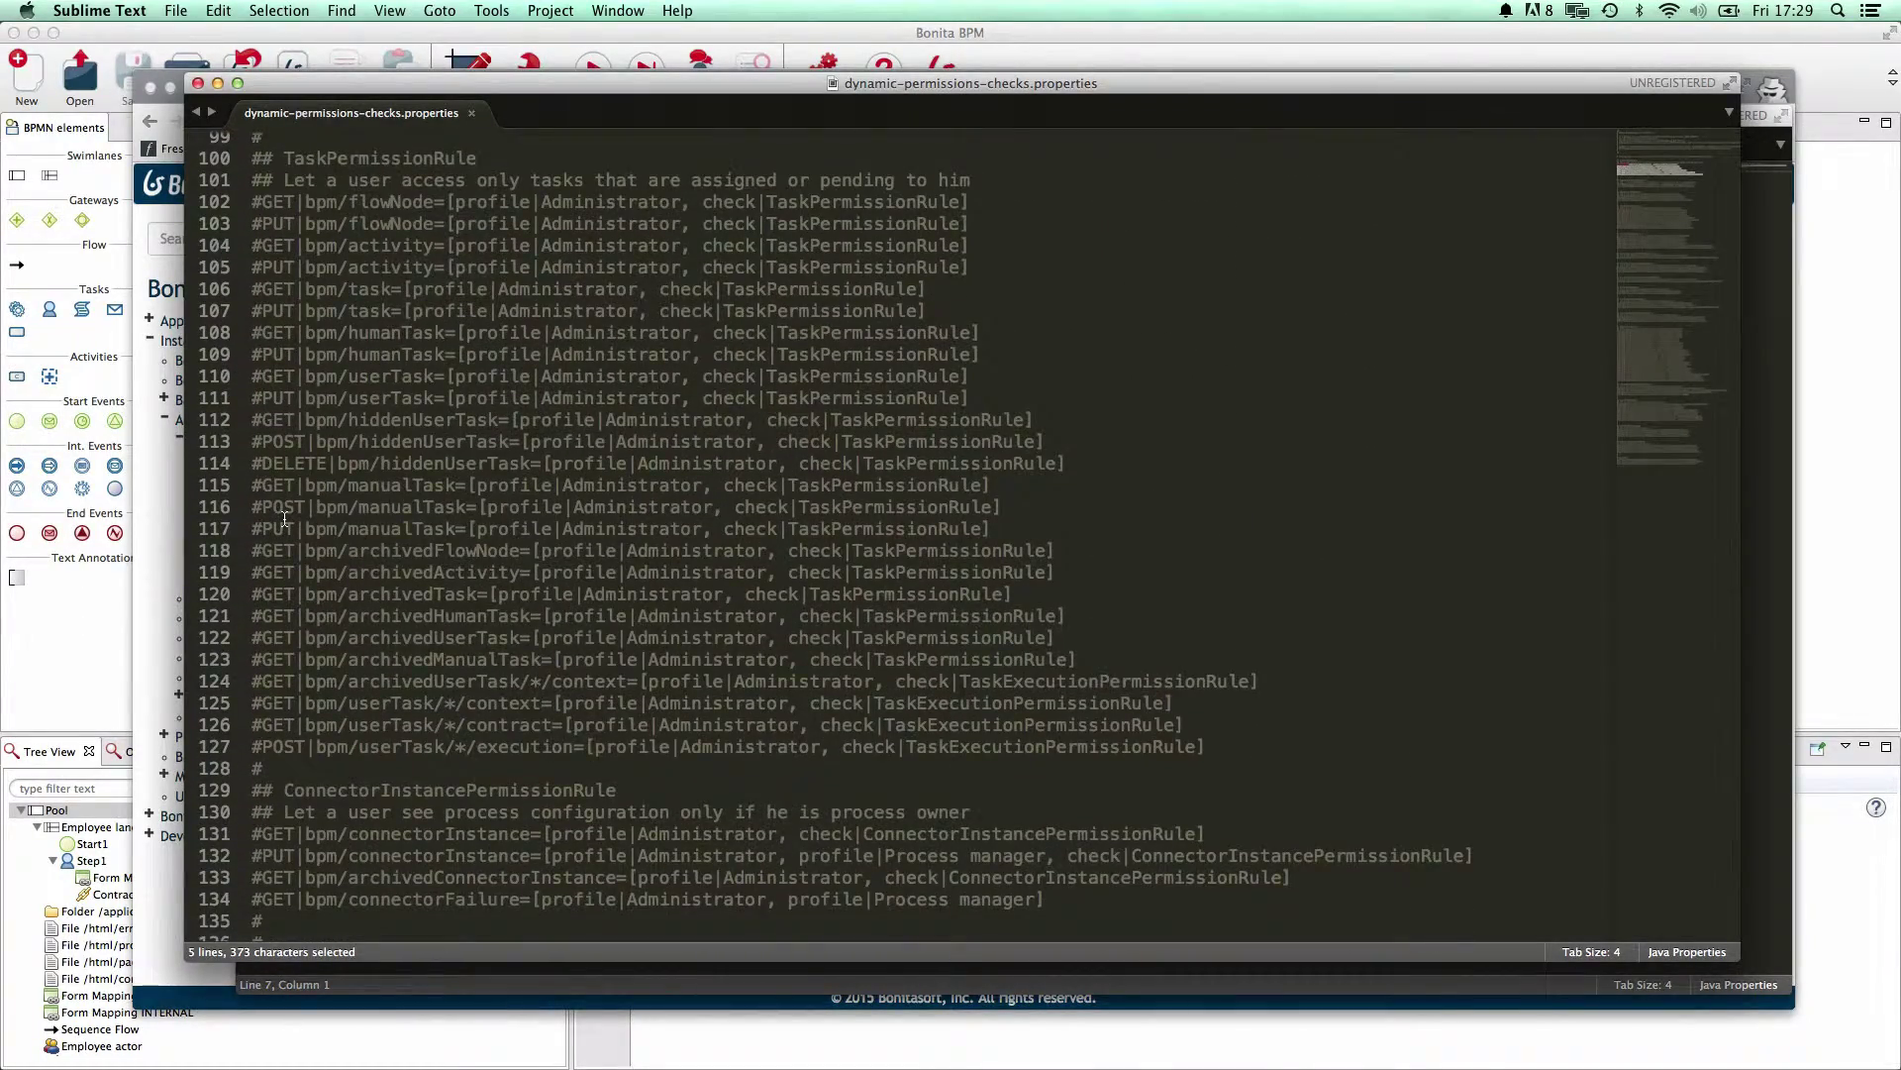
scroll(284, 519, up, 20)
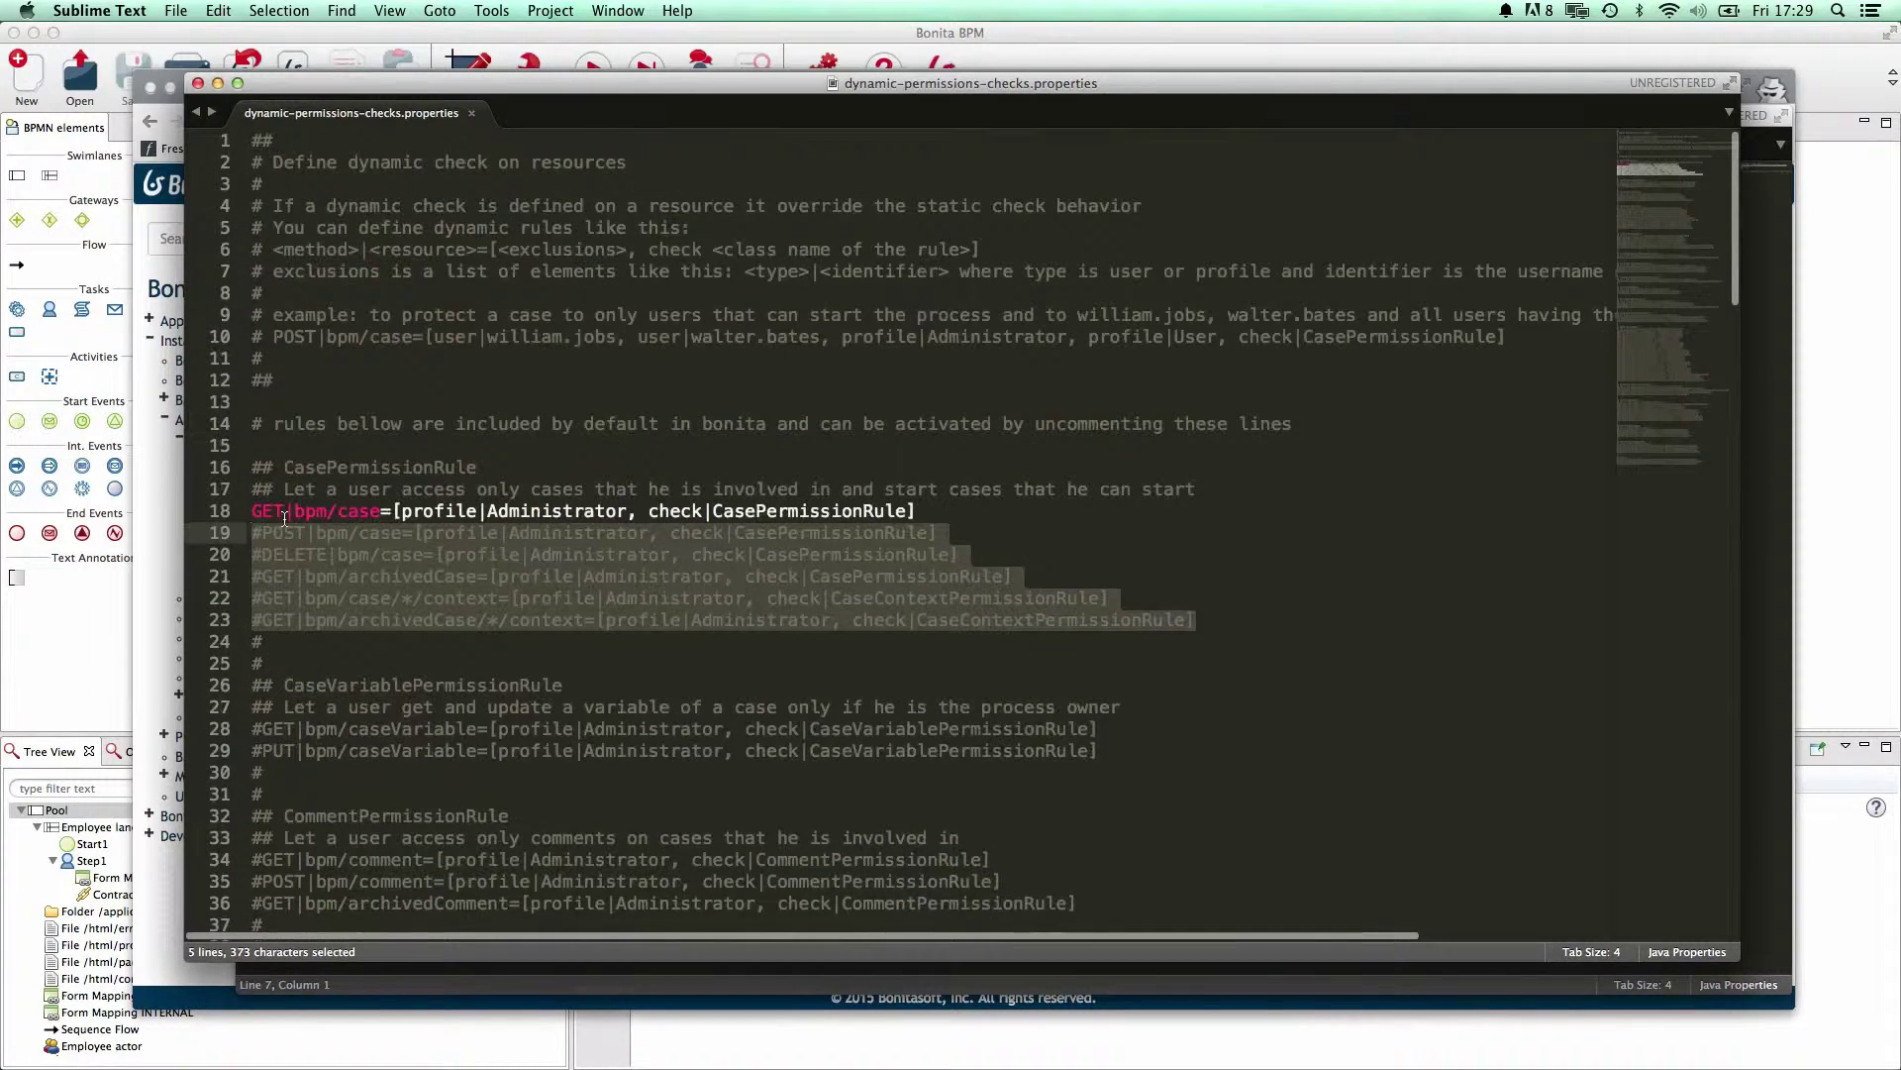
click(287, 597)
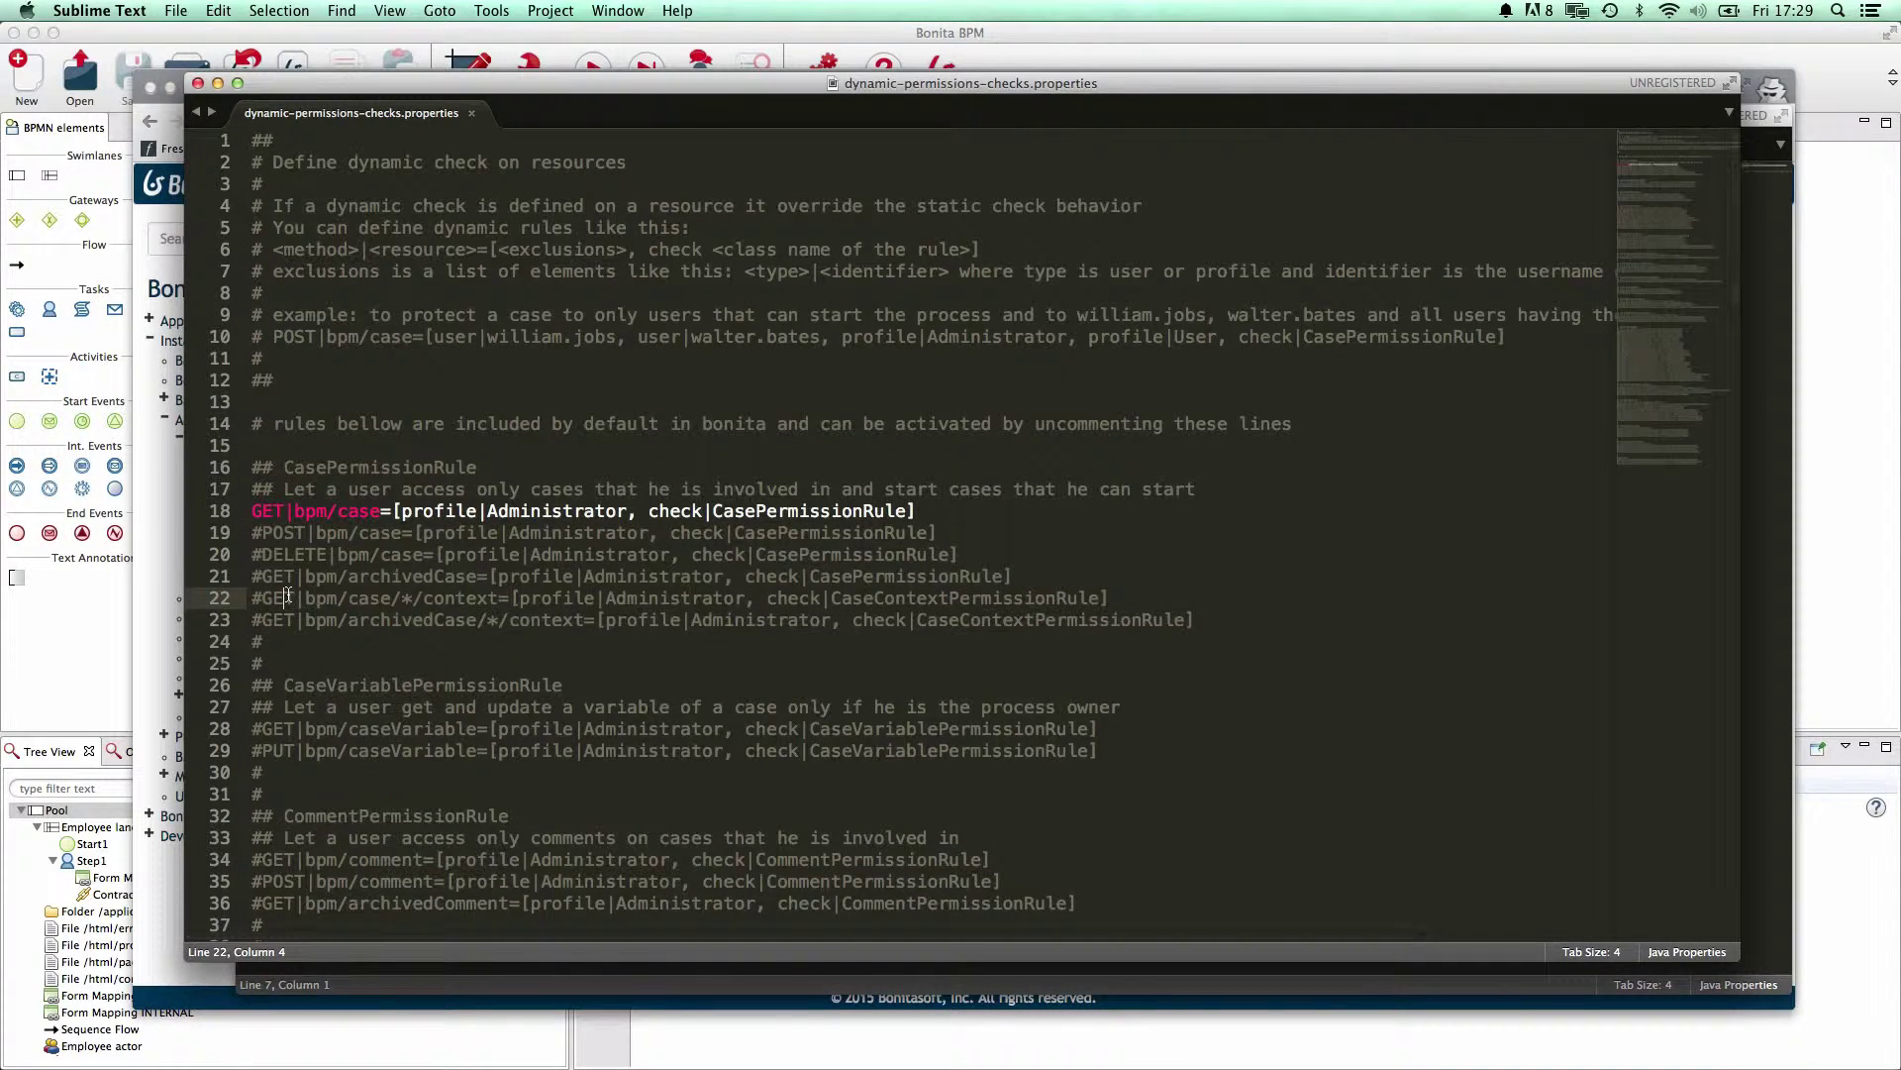
Step: Delete the leading '#' from the POST and following case rule lines, then highlight CasePermissionRule occurrences
double_click(265, 532)
click(263, 531)
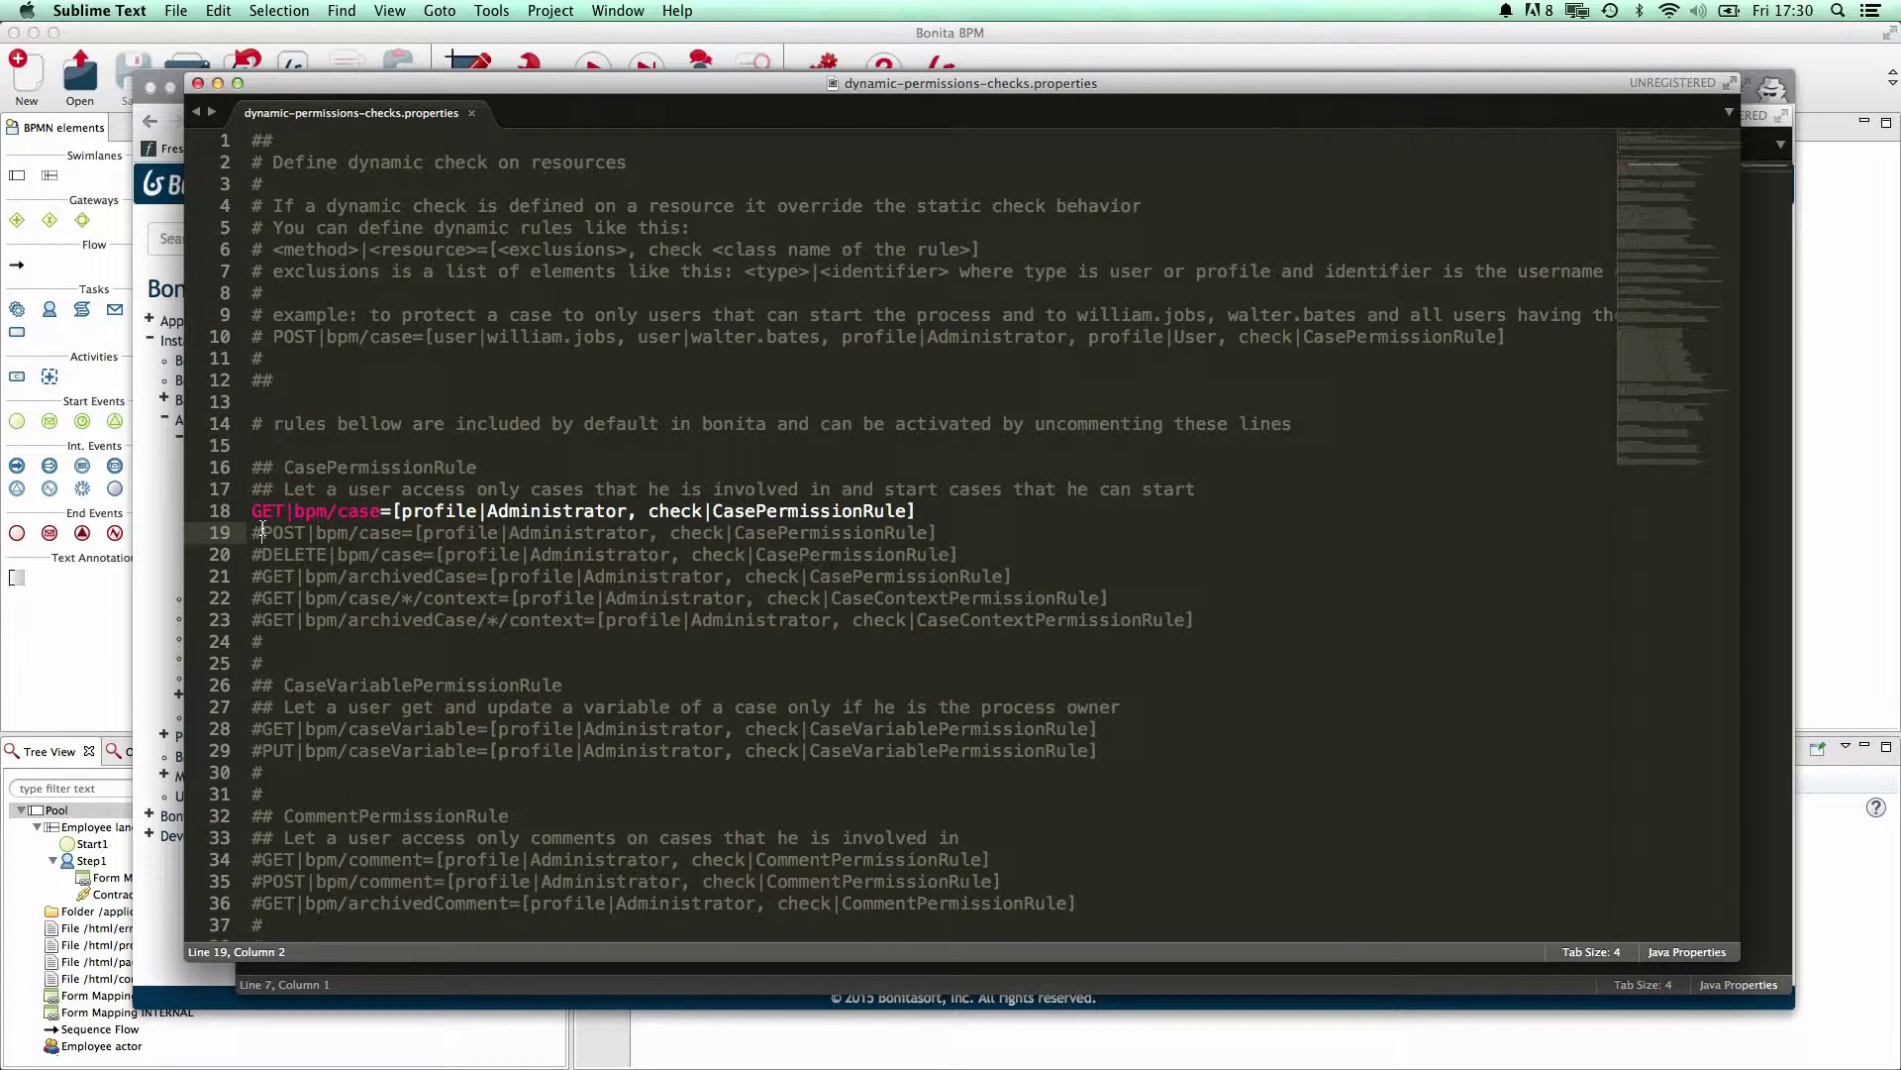
key(BackSpace)
click(262, 554)
key(BackSpace)
click(262, 576)
key(BackSpace)
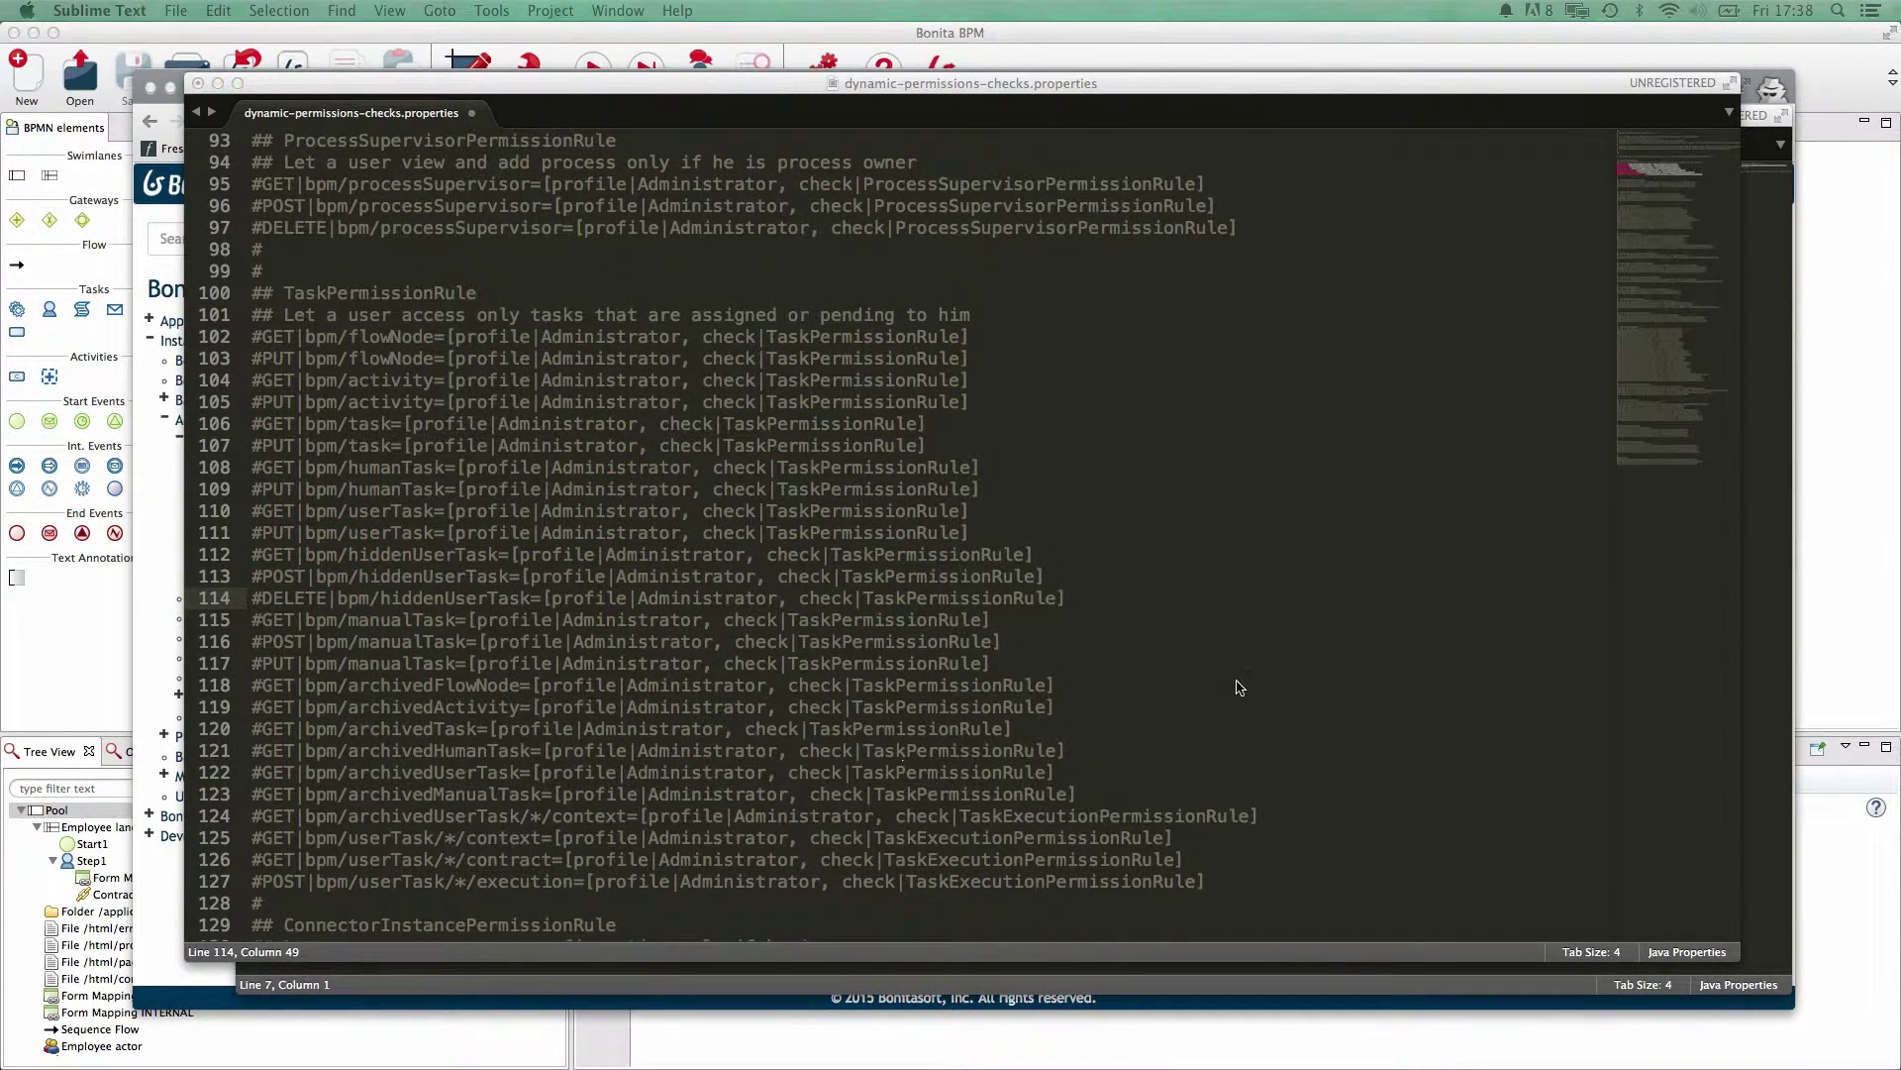
scroll(1238, 687, up, 20)
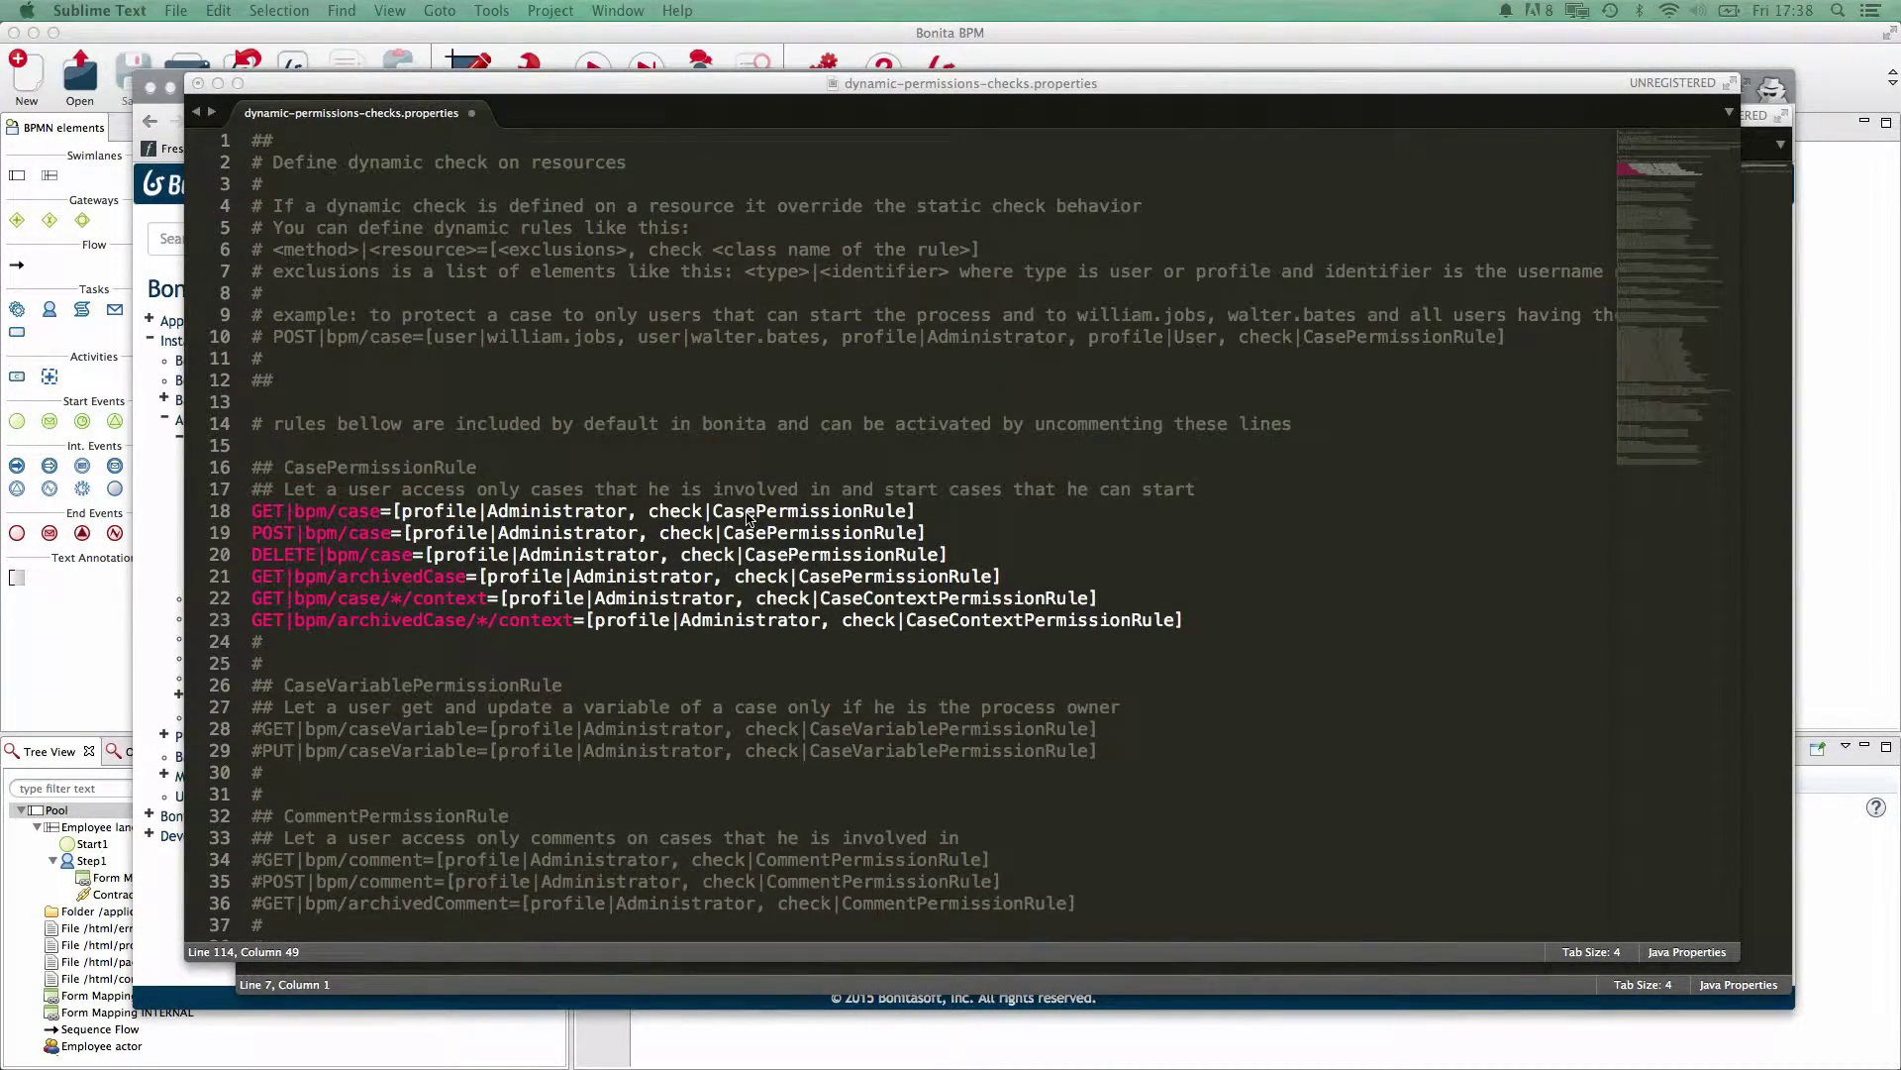
double_click(748, 515)
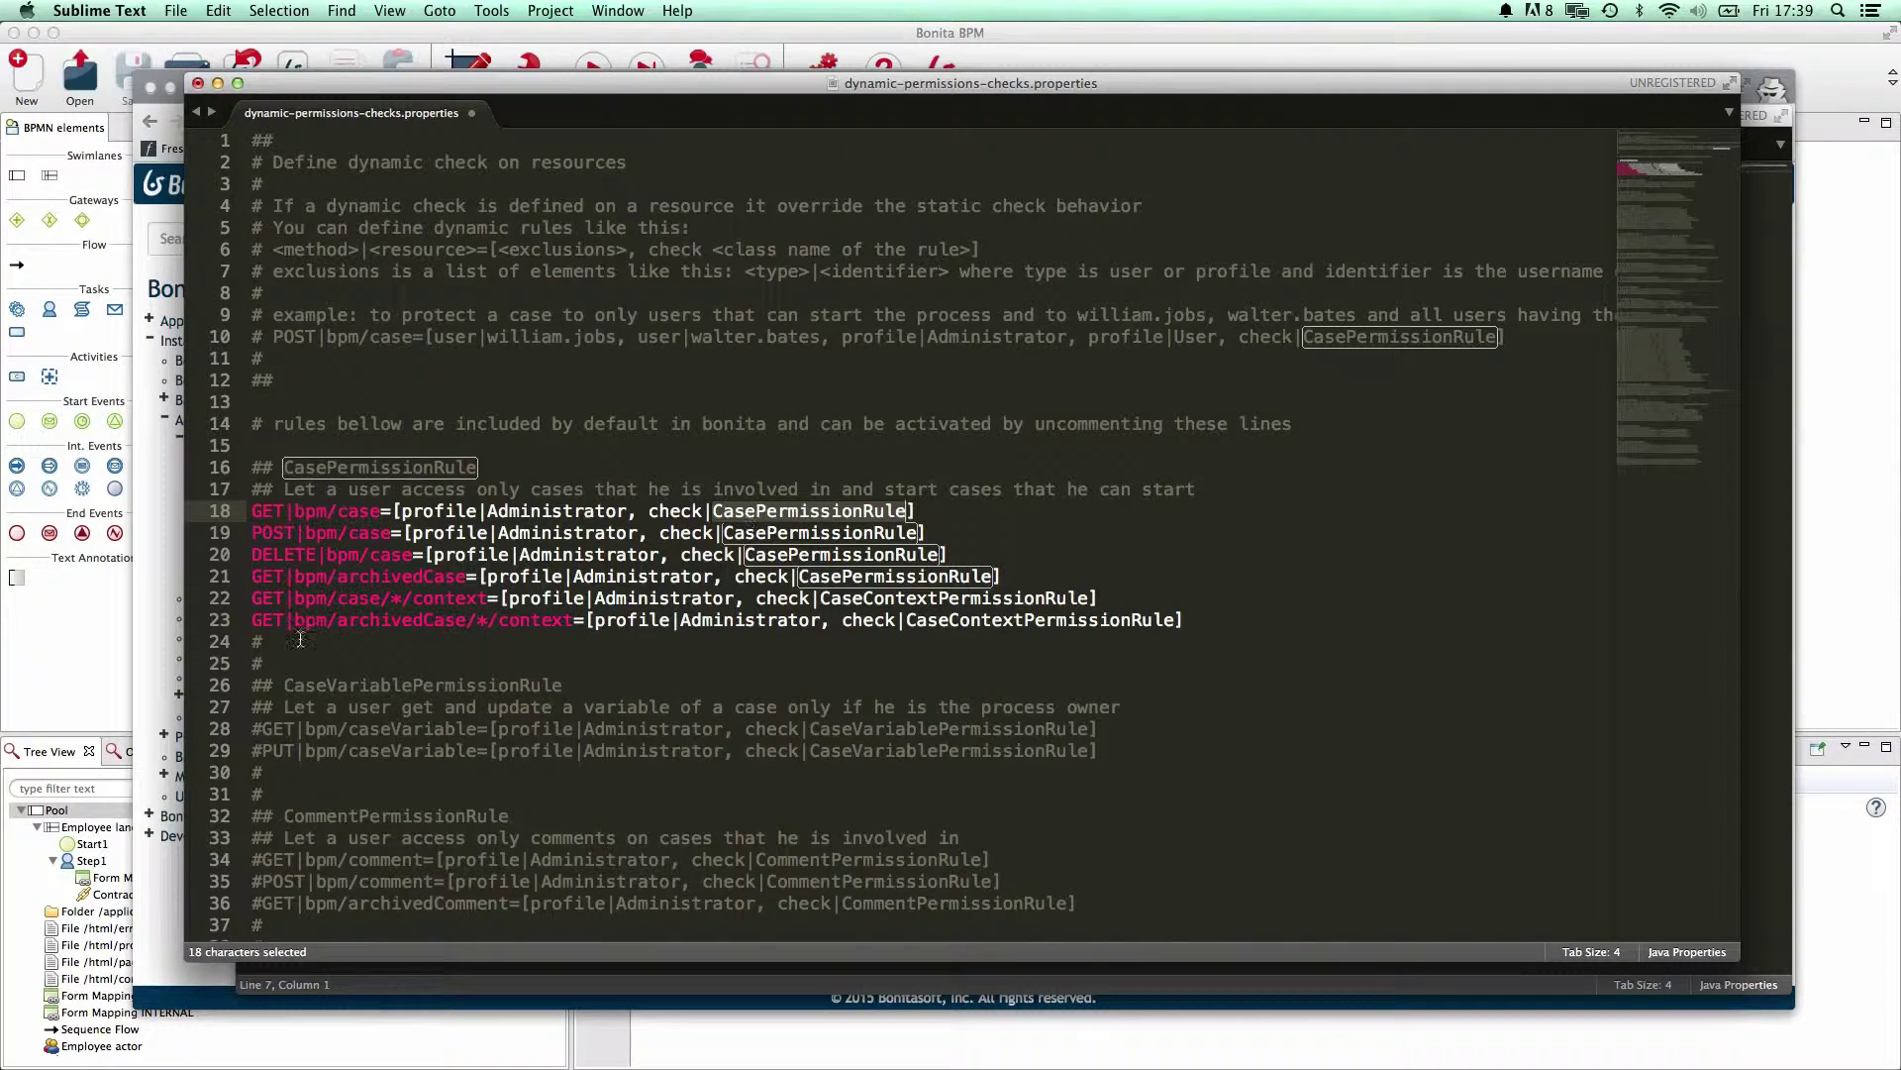
Step: In Finder, collapse the client and conf folders and select the security-scripts folder
key(super+Tab)
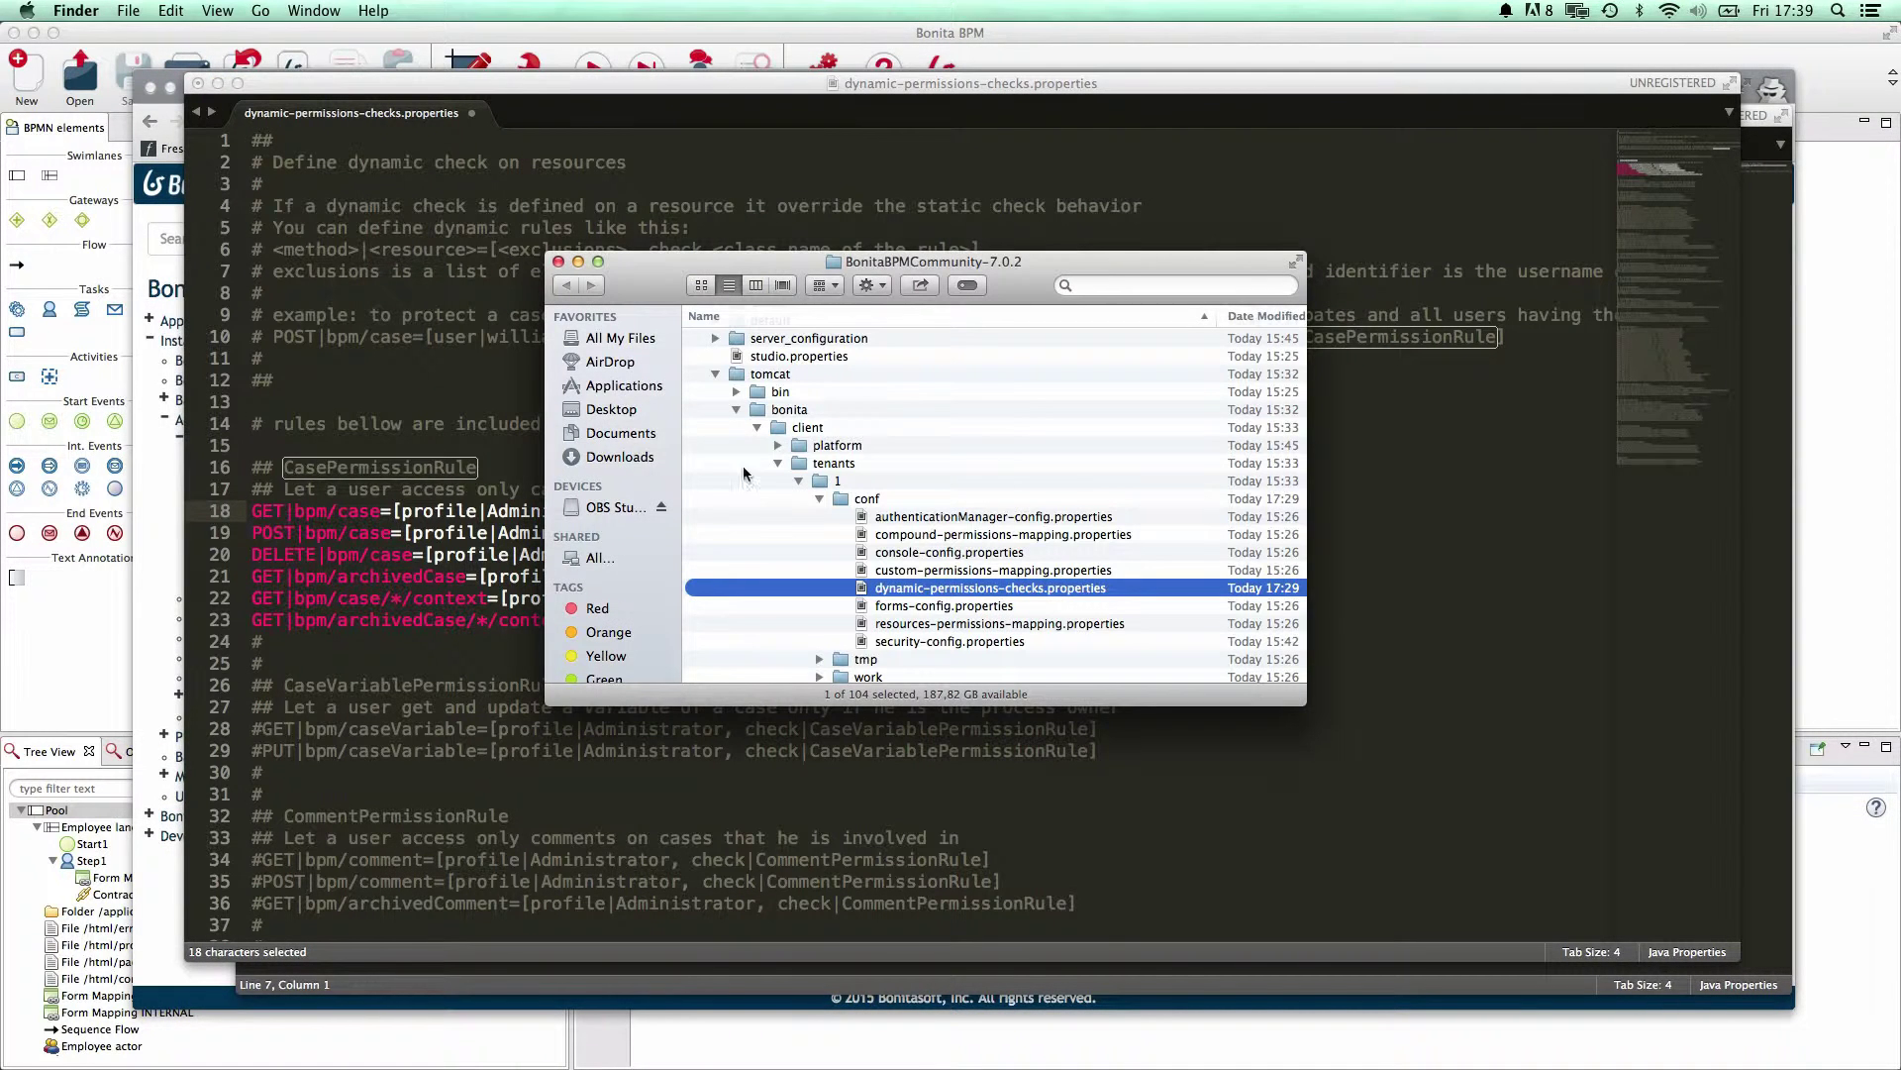
scroll(994, 503, up, 2)
scroll(994, 507, down, 1)
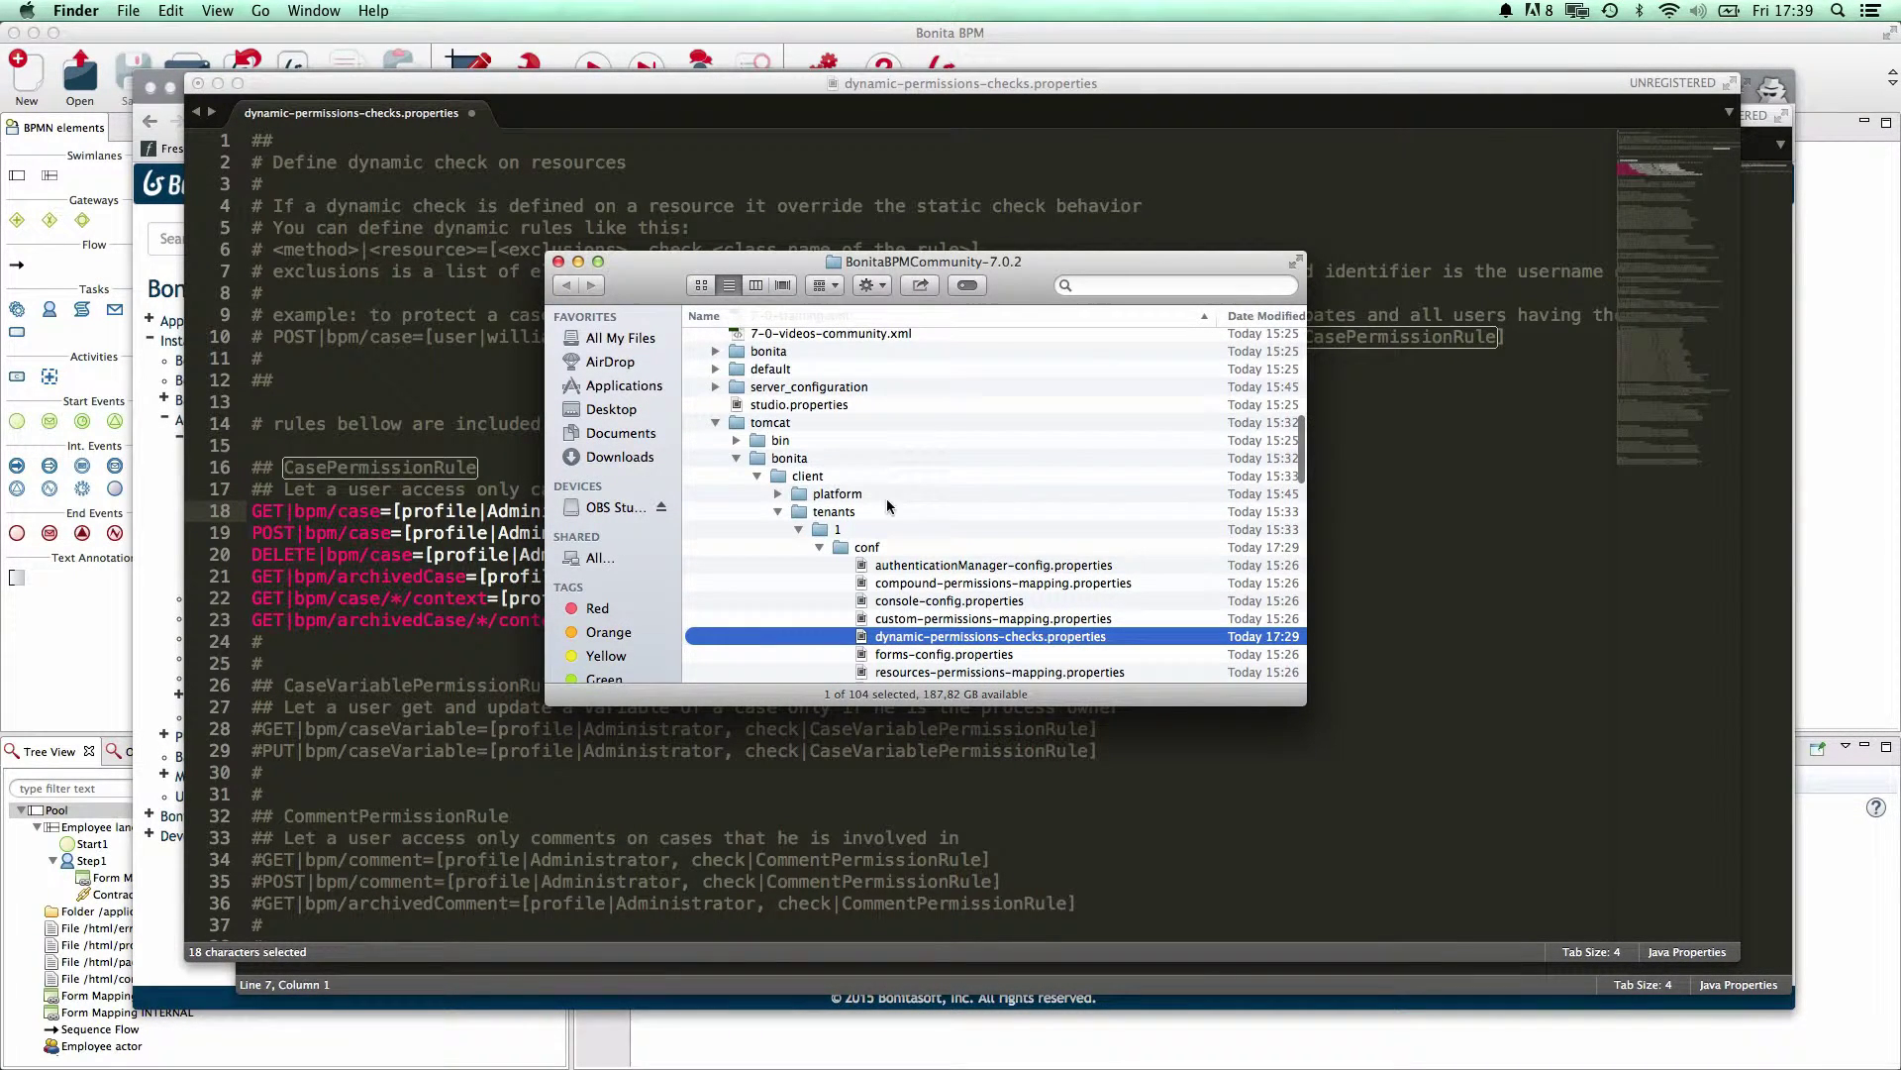
click(756, 476)
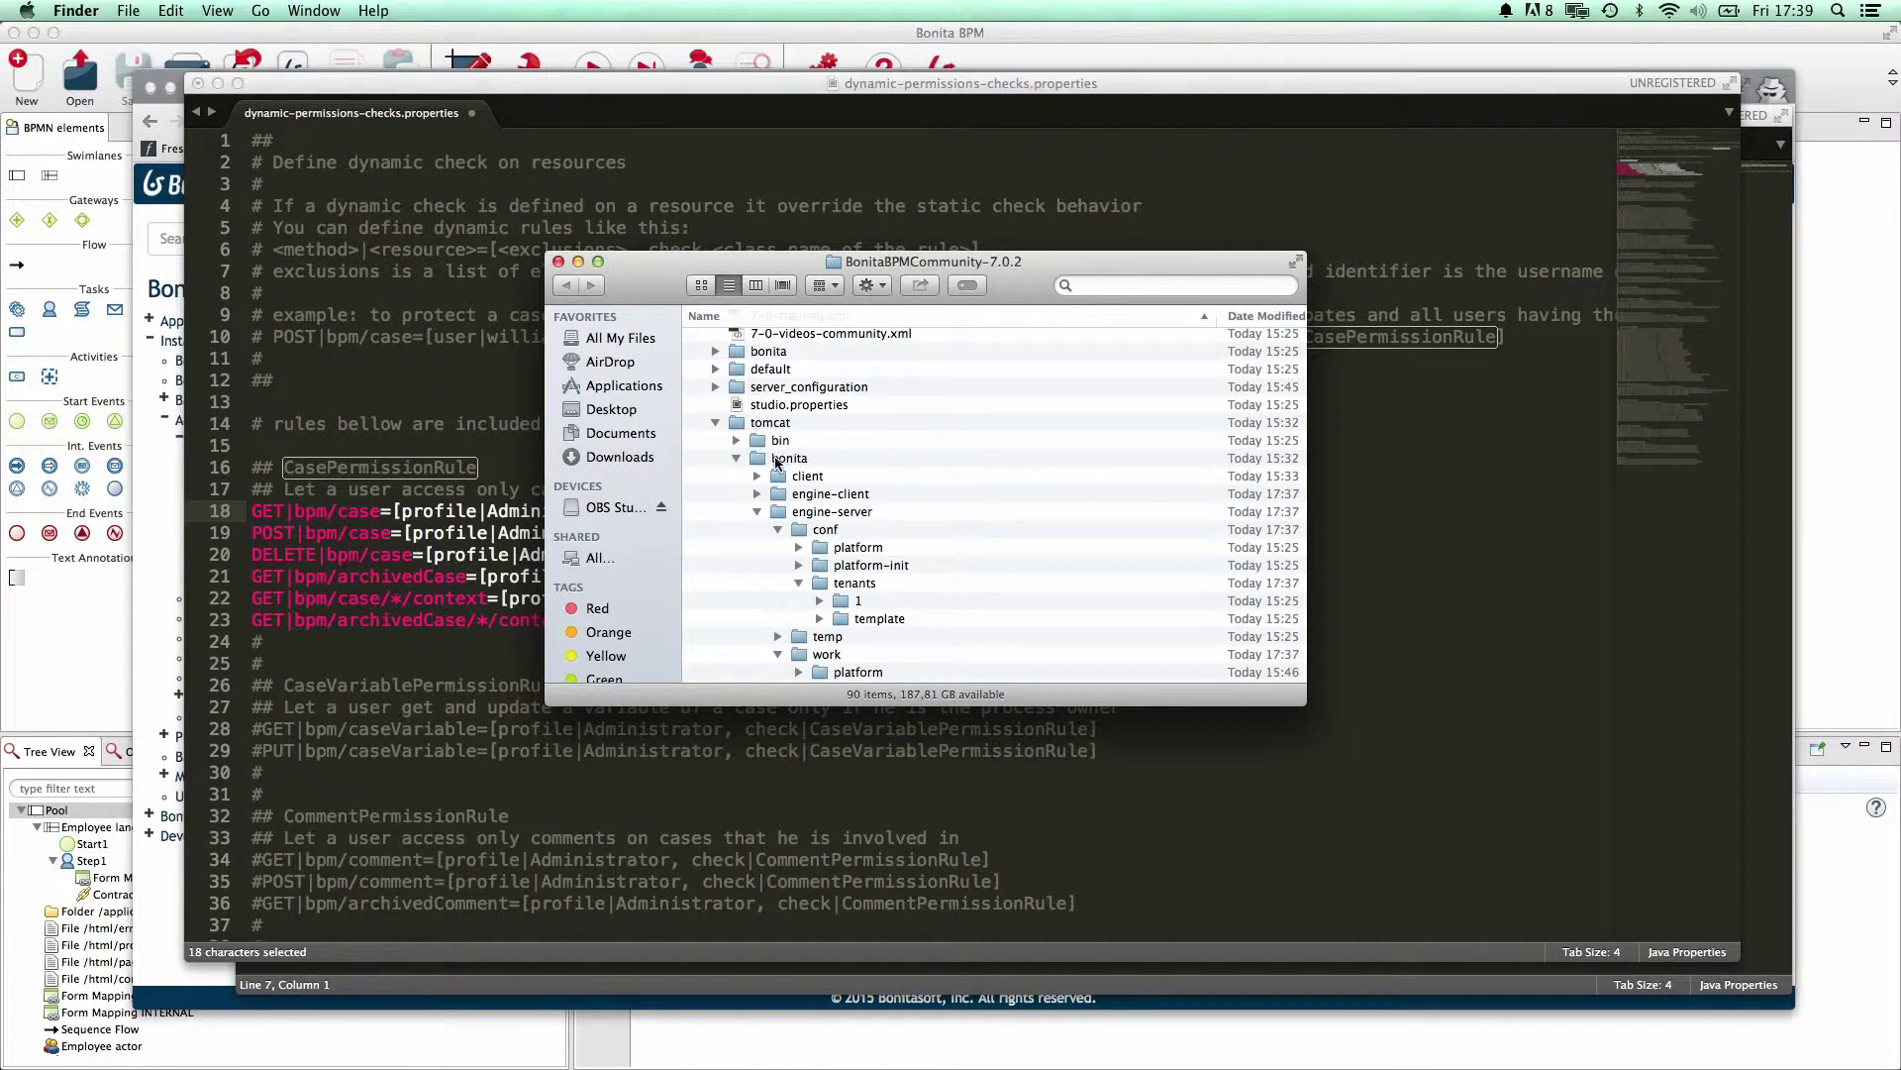
scroll(787, 473, down, 1)
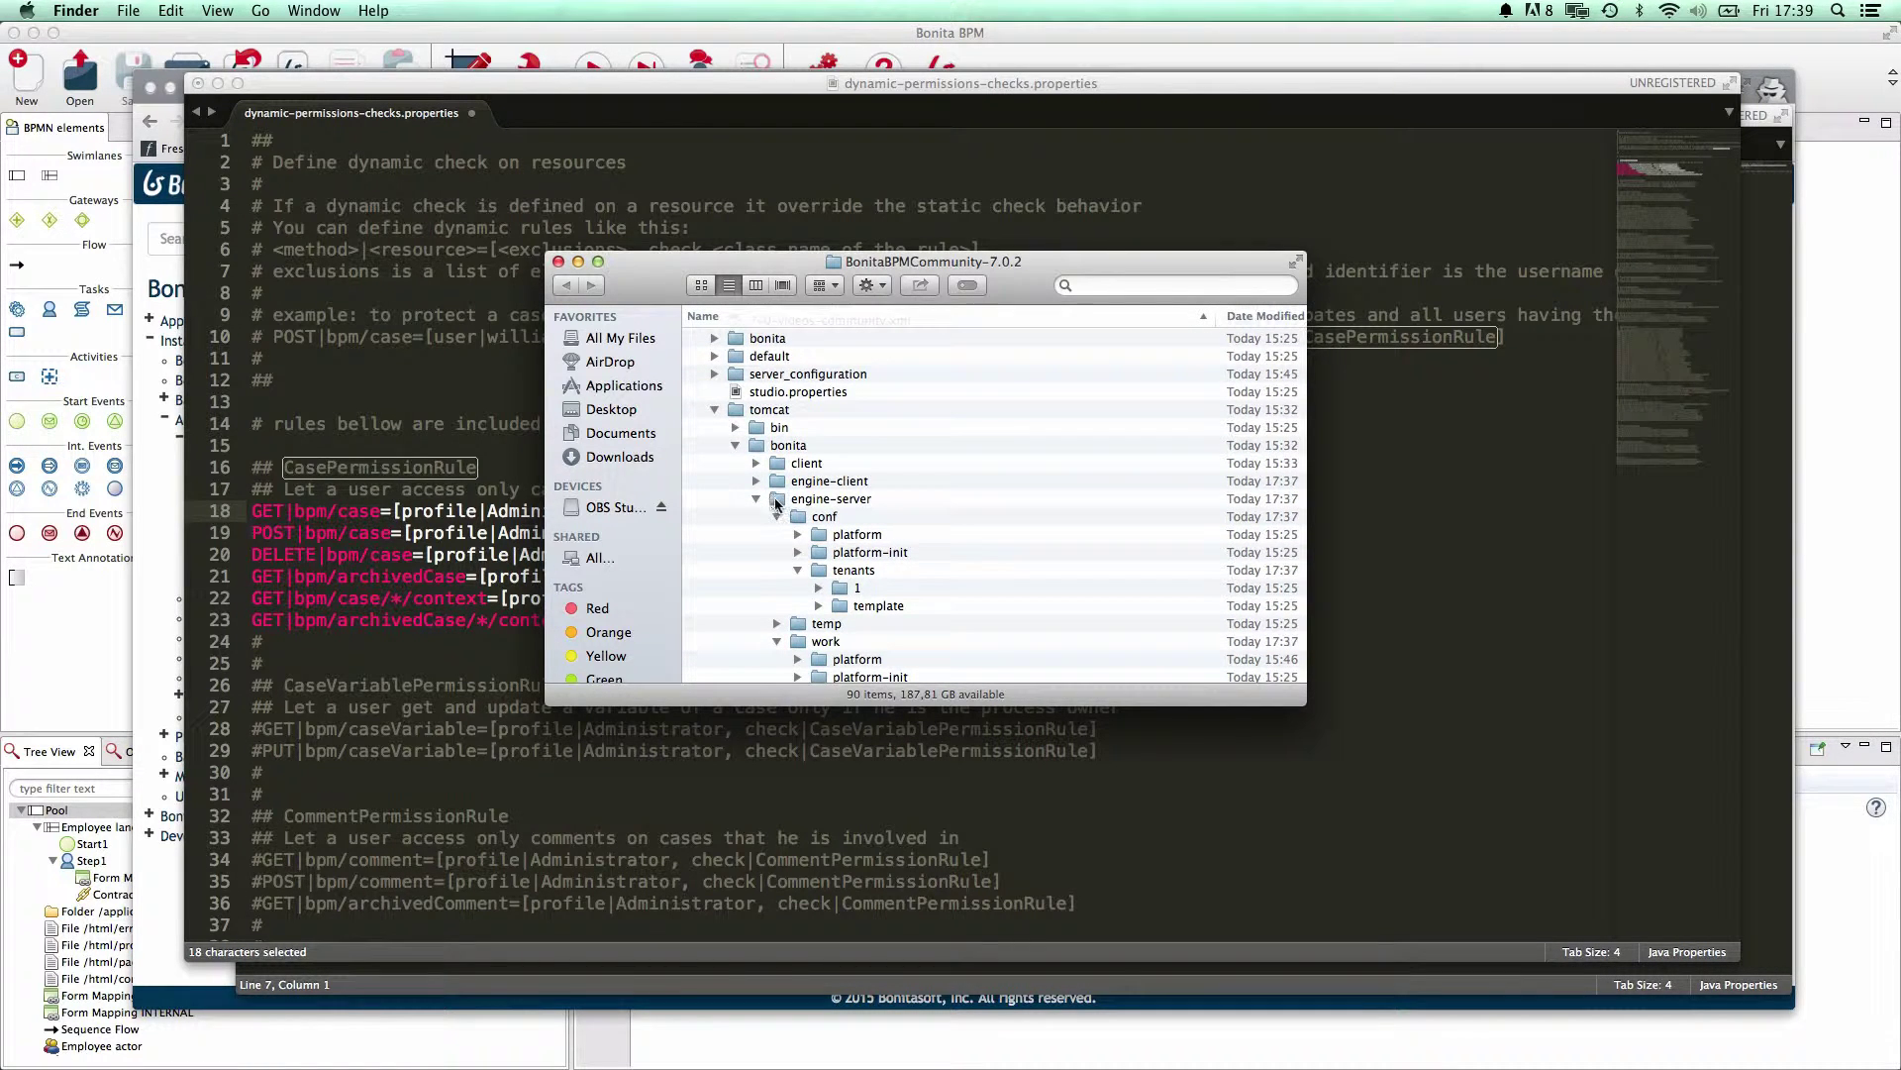
scroll(833, 508, down, 1)
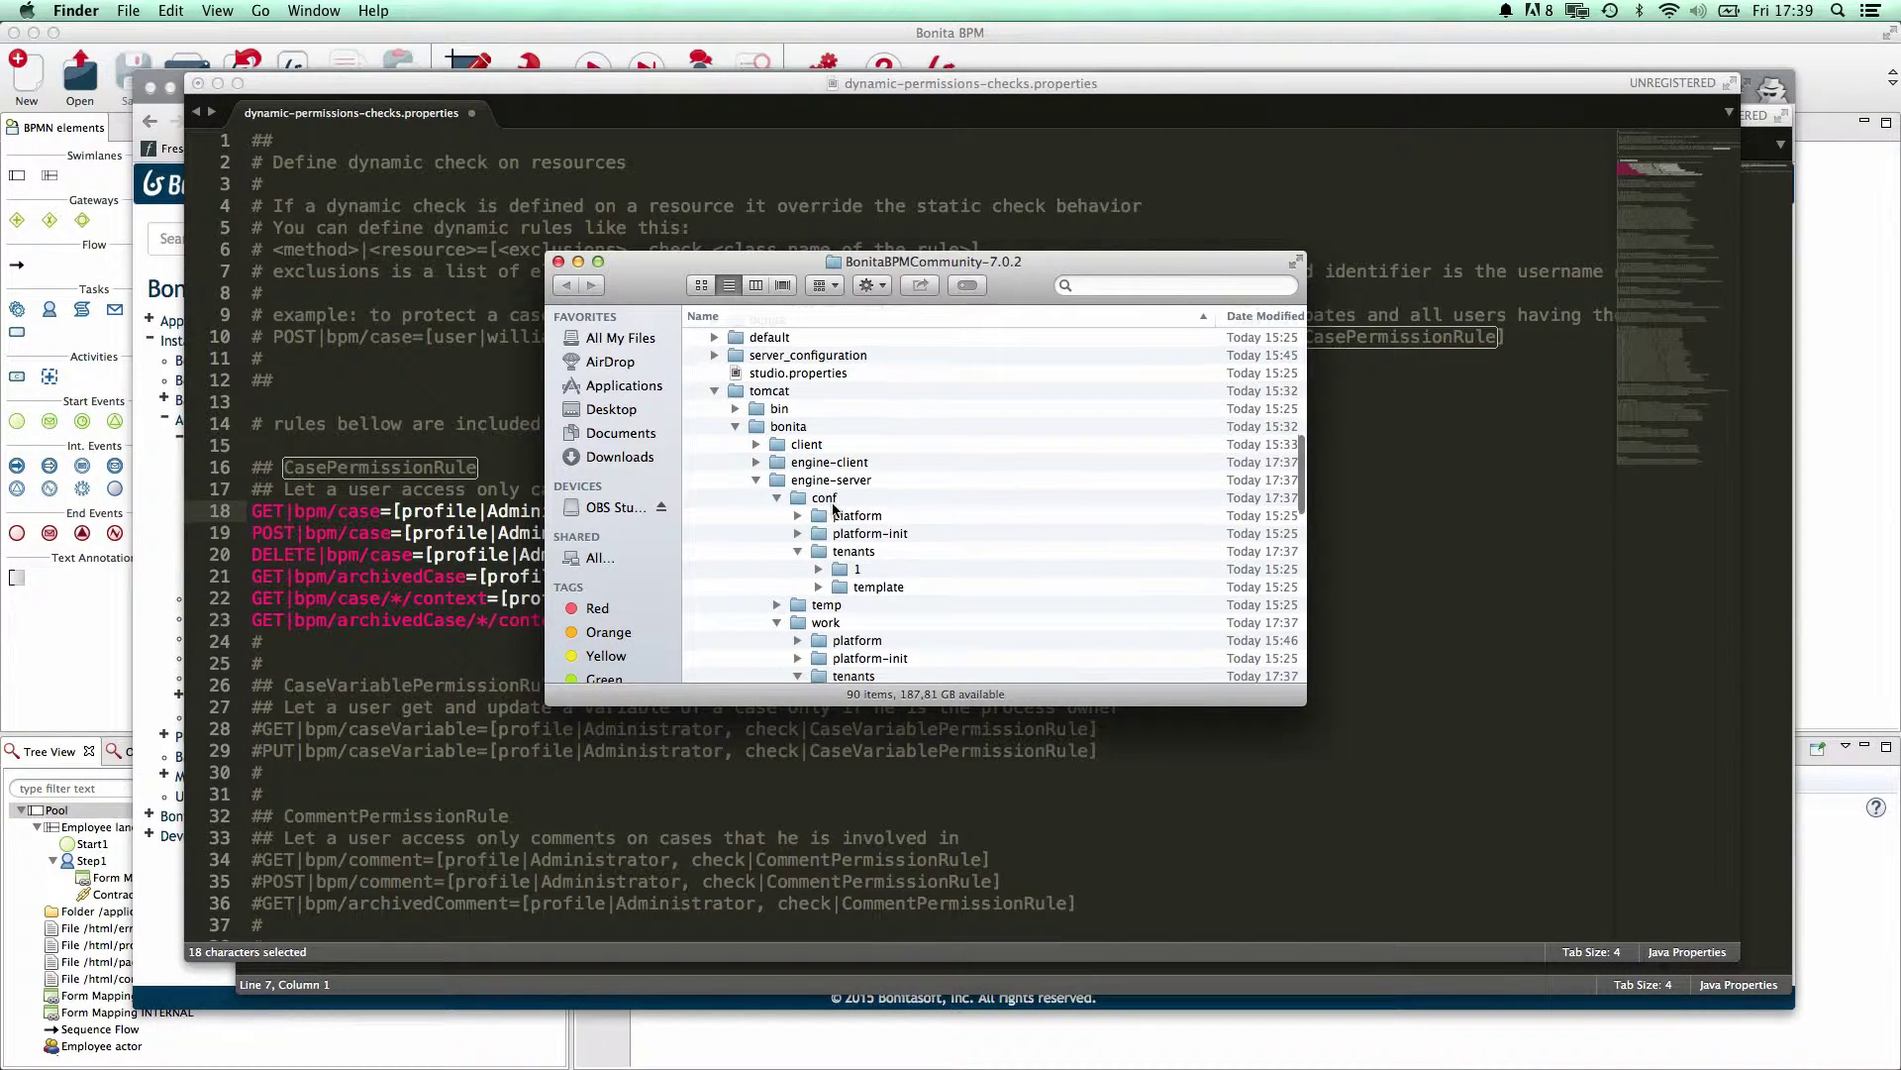
click(777, 498)
scroll(825, 559, down, 5)
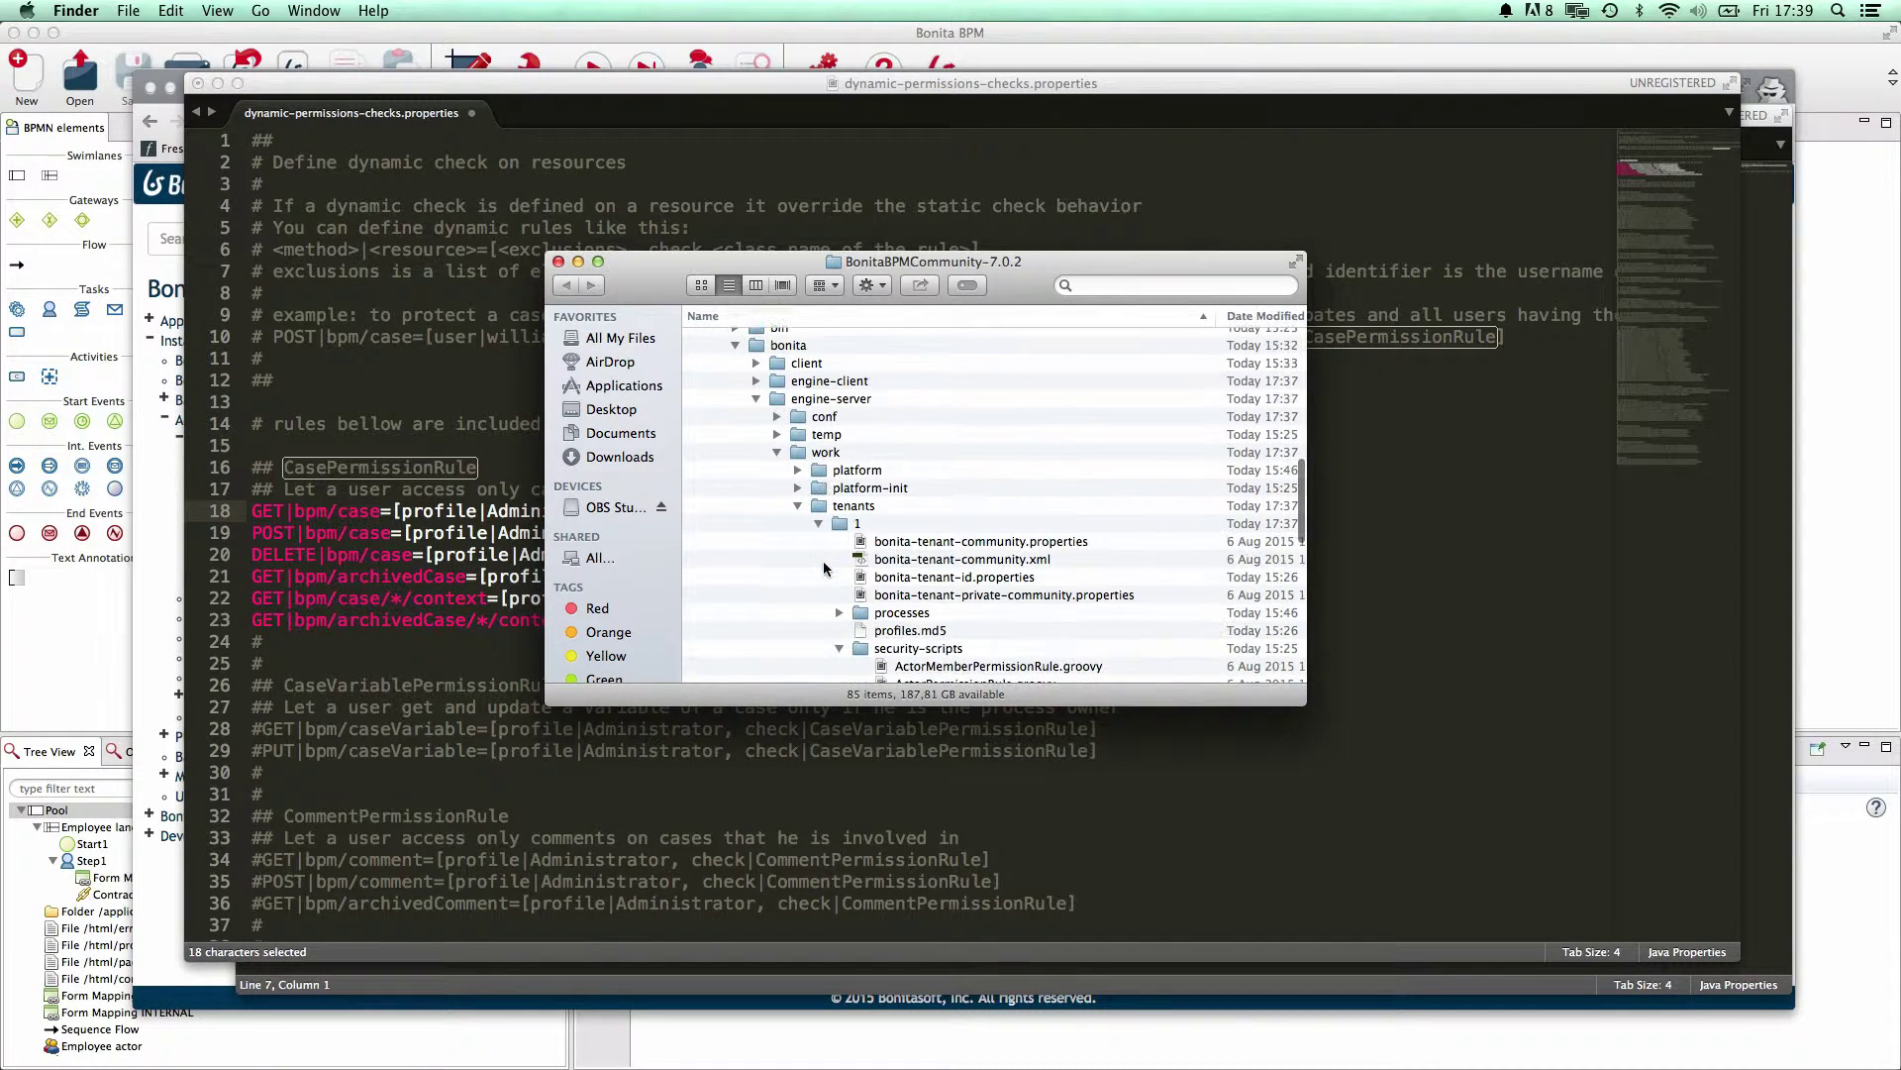
scroll(891, 557, down, 3)
scroll(892, 556, down, 5)
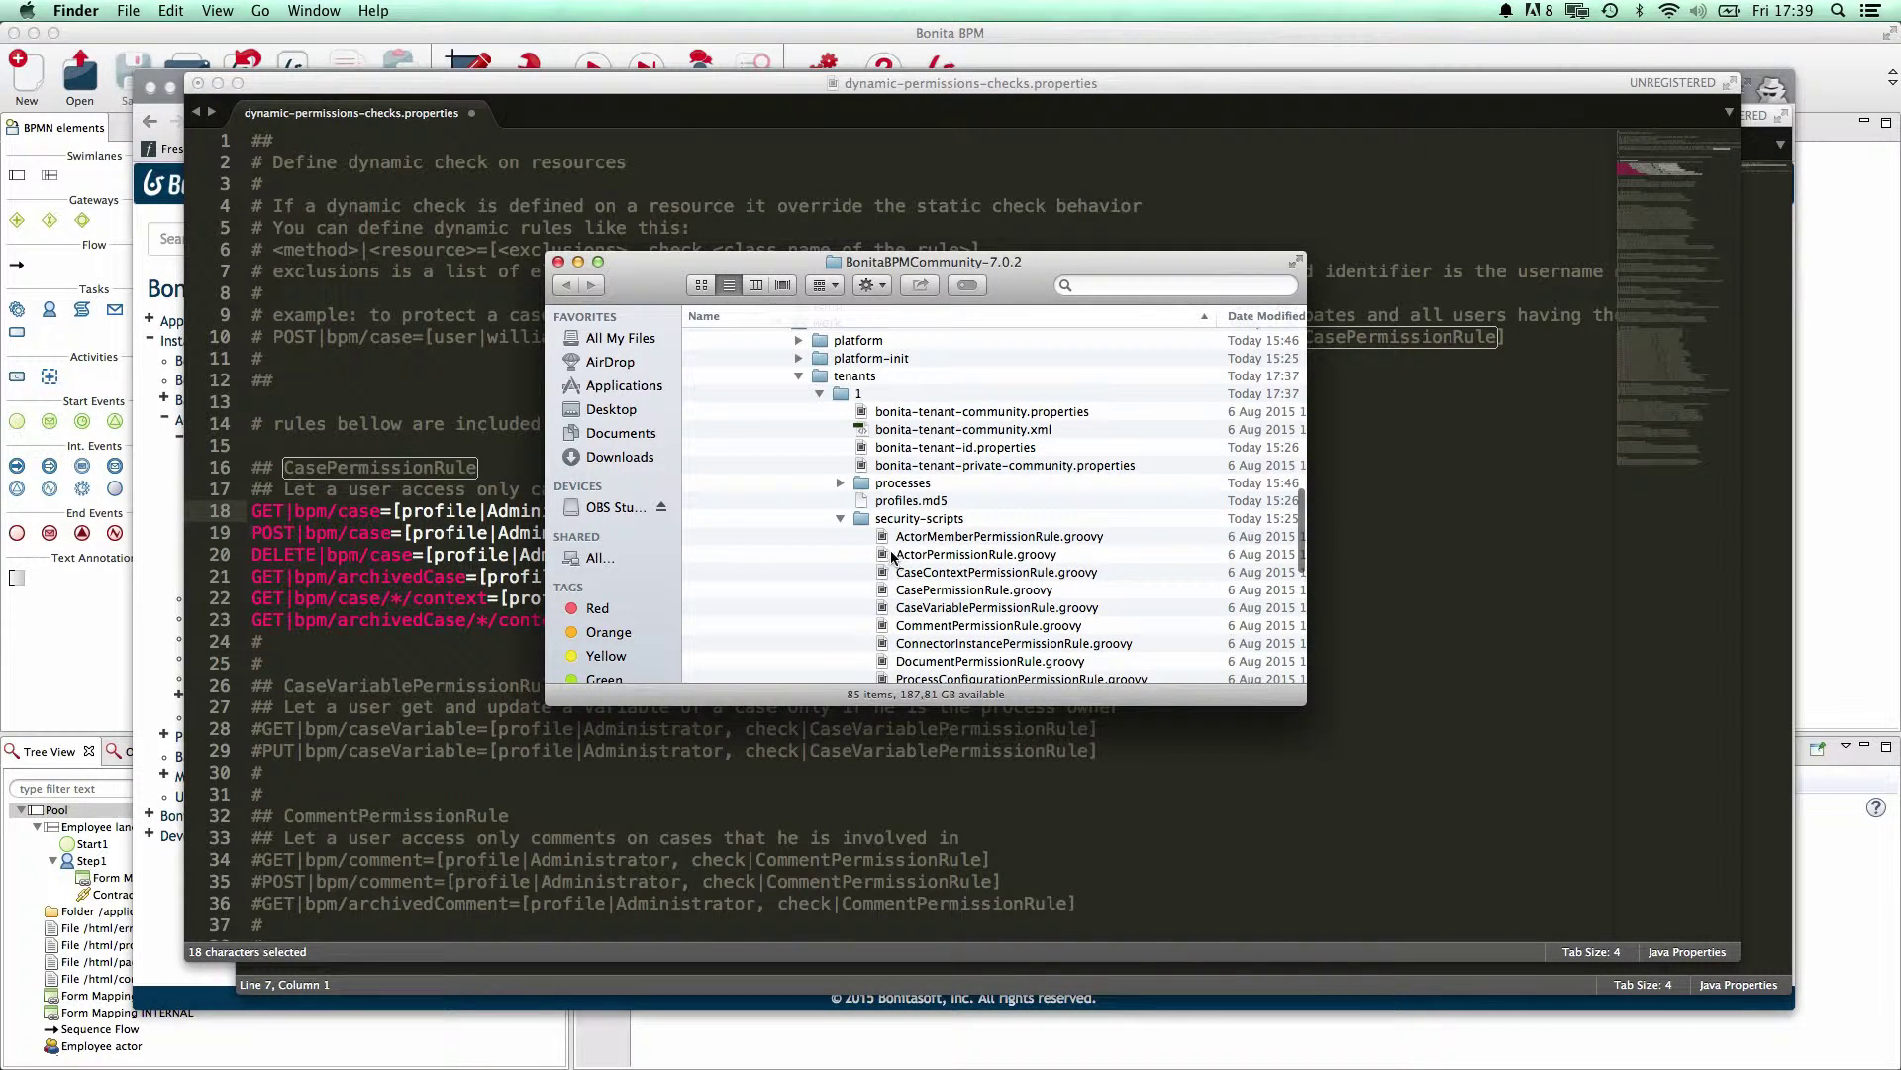
click(942, 526)
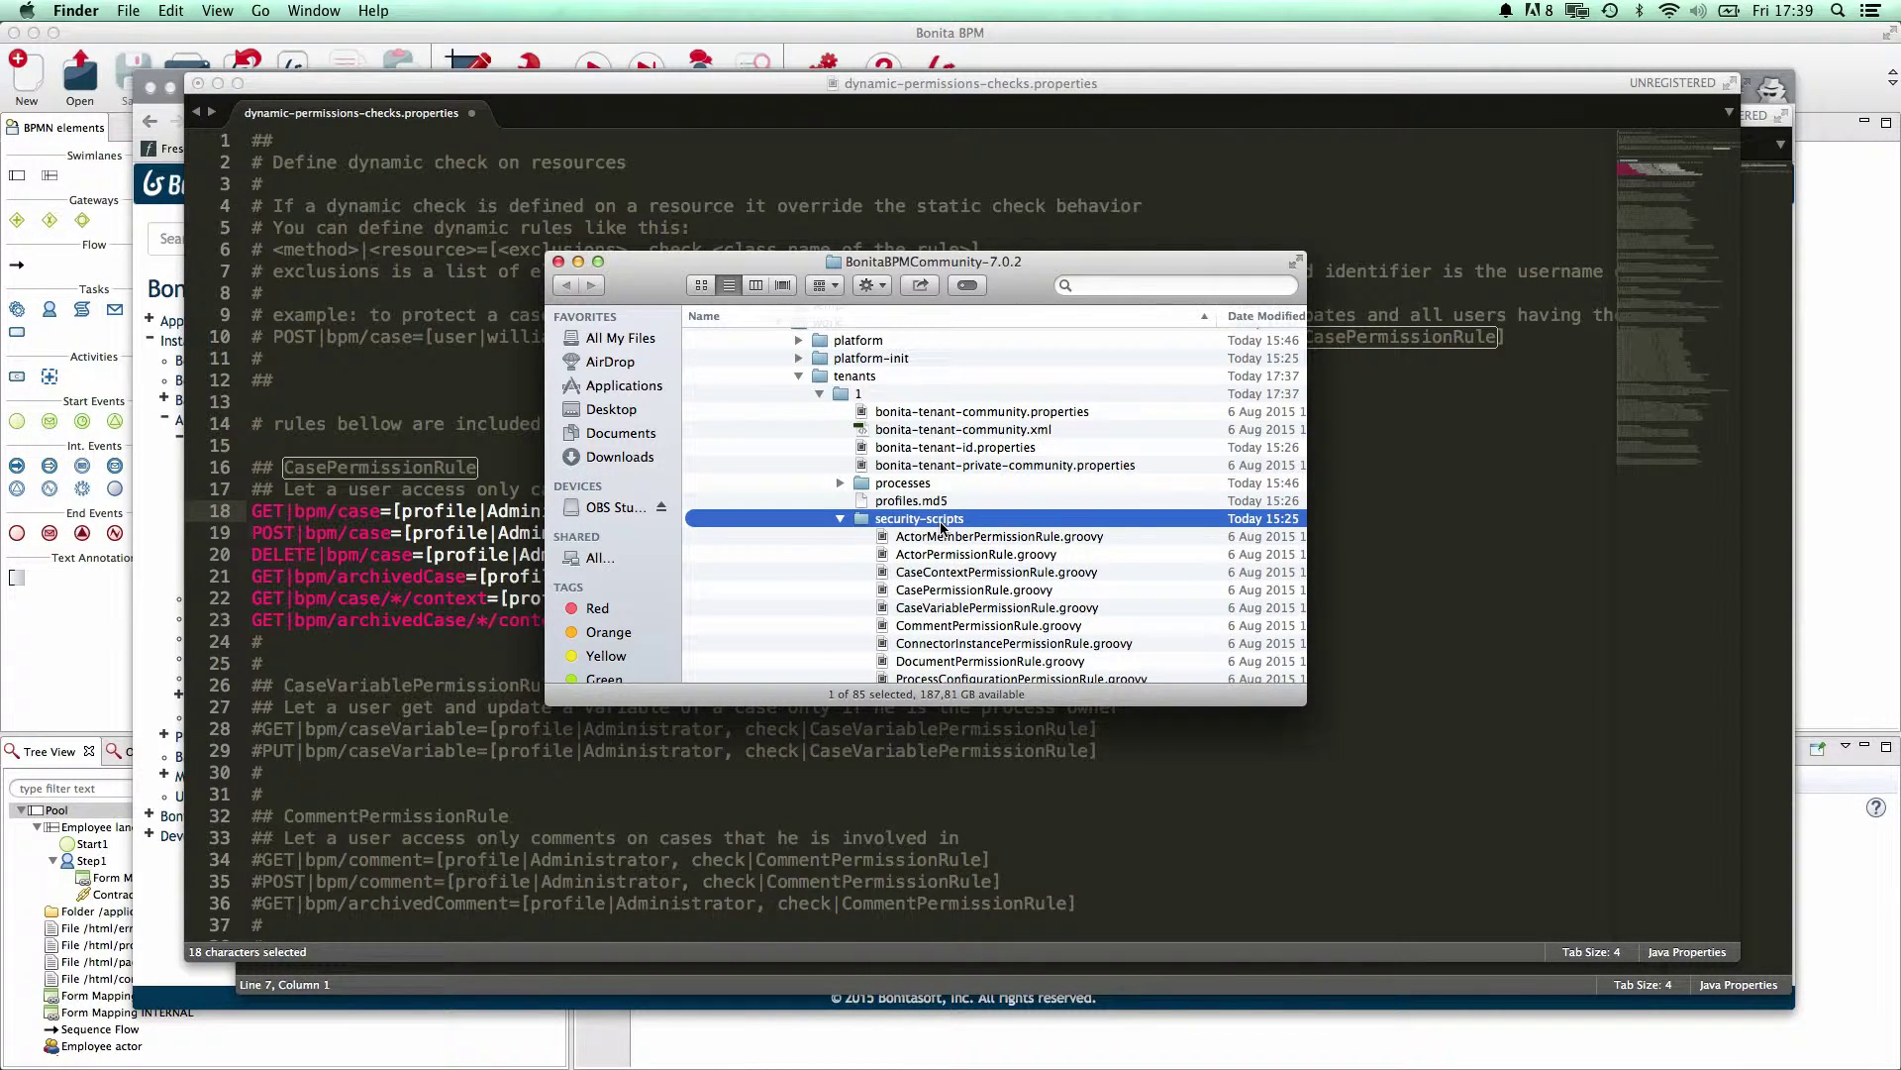
Step: Select CasePermissionRule.groovy in security-scripts and move the Finder window lower on screen
scroll(945, 545, down, 6)
scroll(946, 545, right, 4)
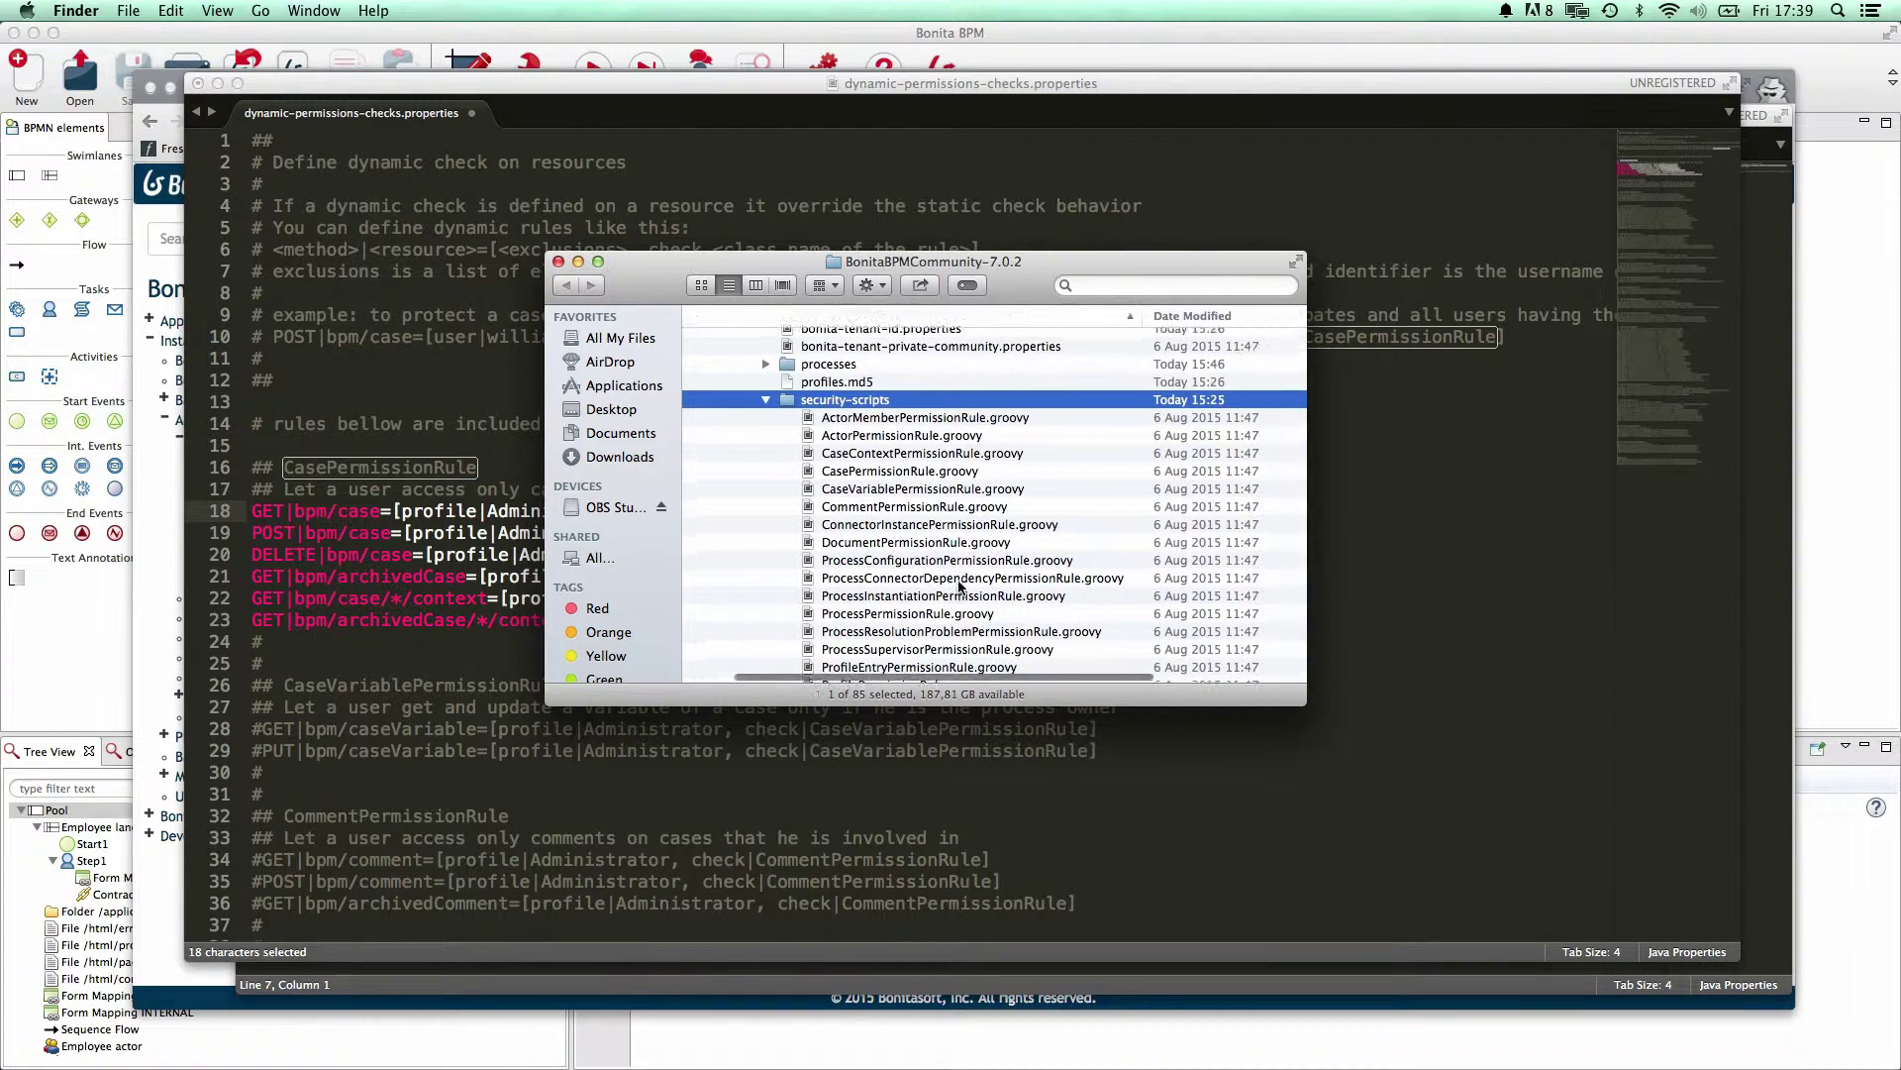
scroll(959, 586, down, 3)
scroll(959, 586, right, 3)
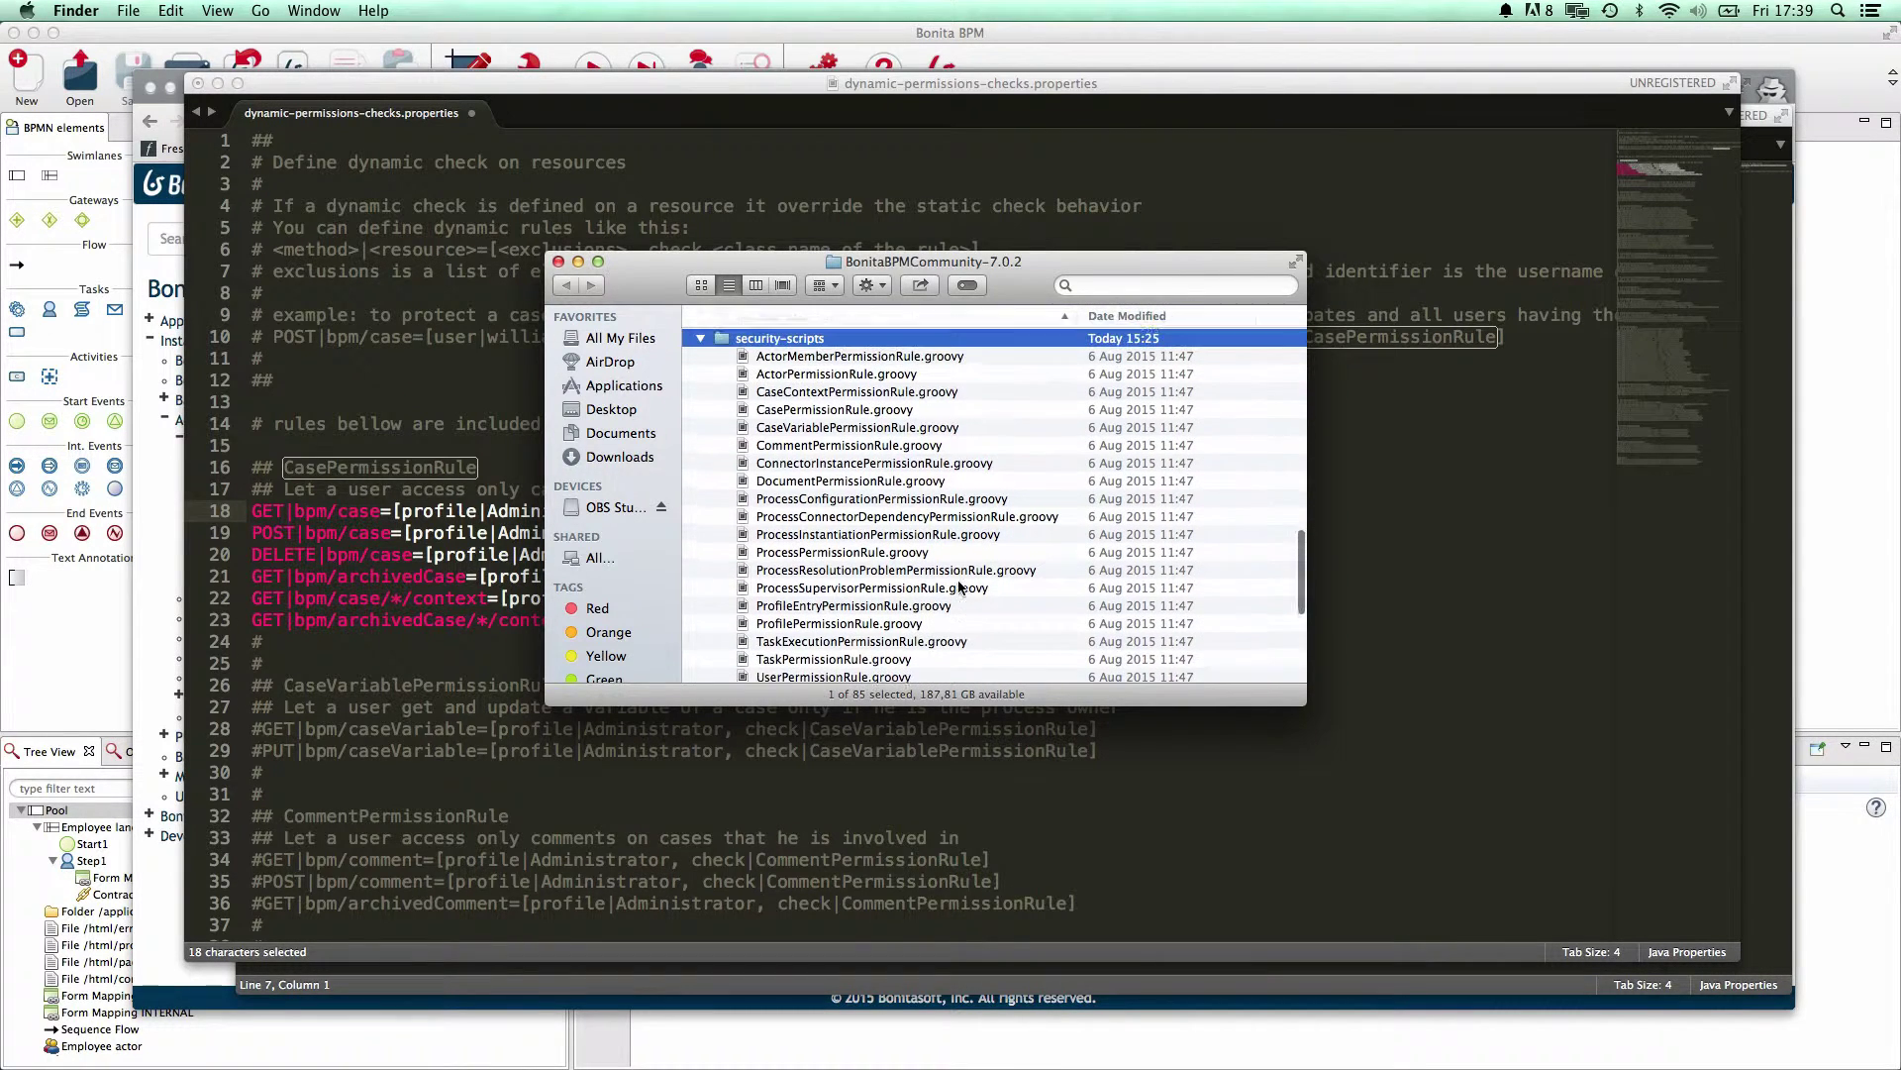
scroll(959, 586, up, 2)
click(878, 446)
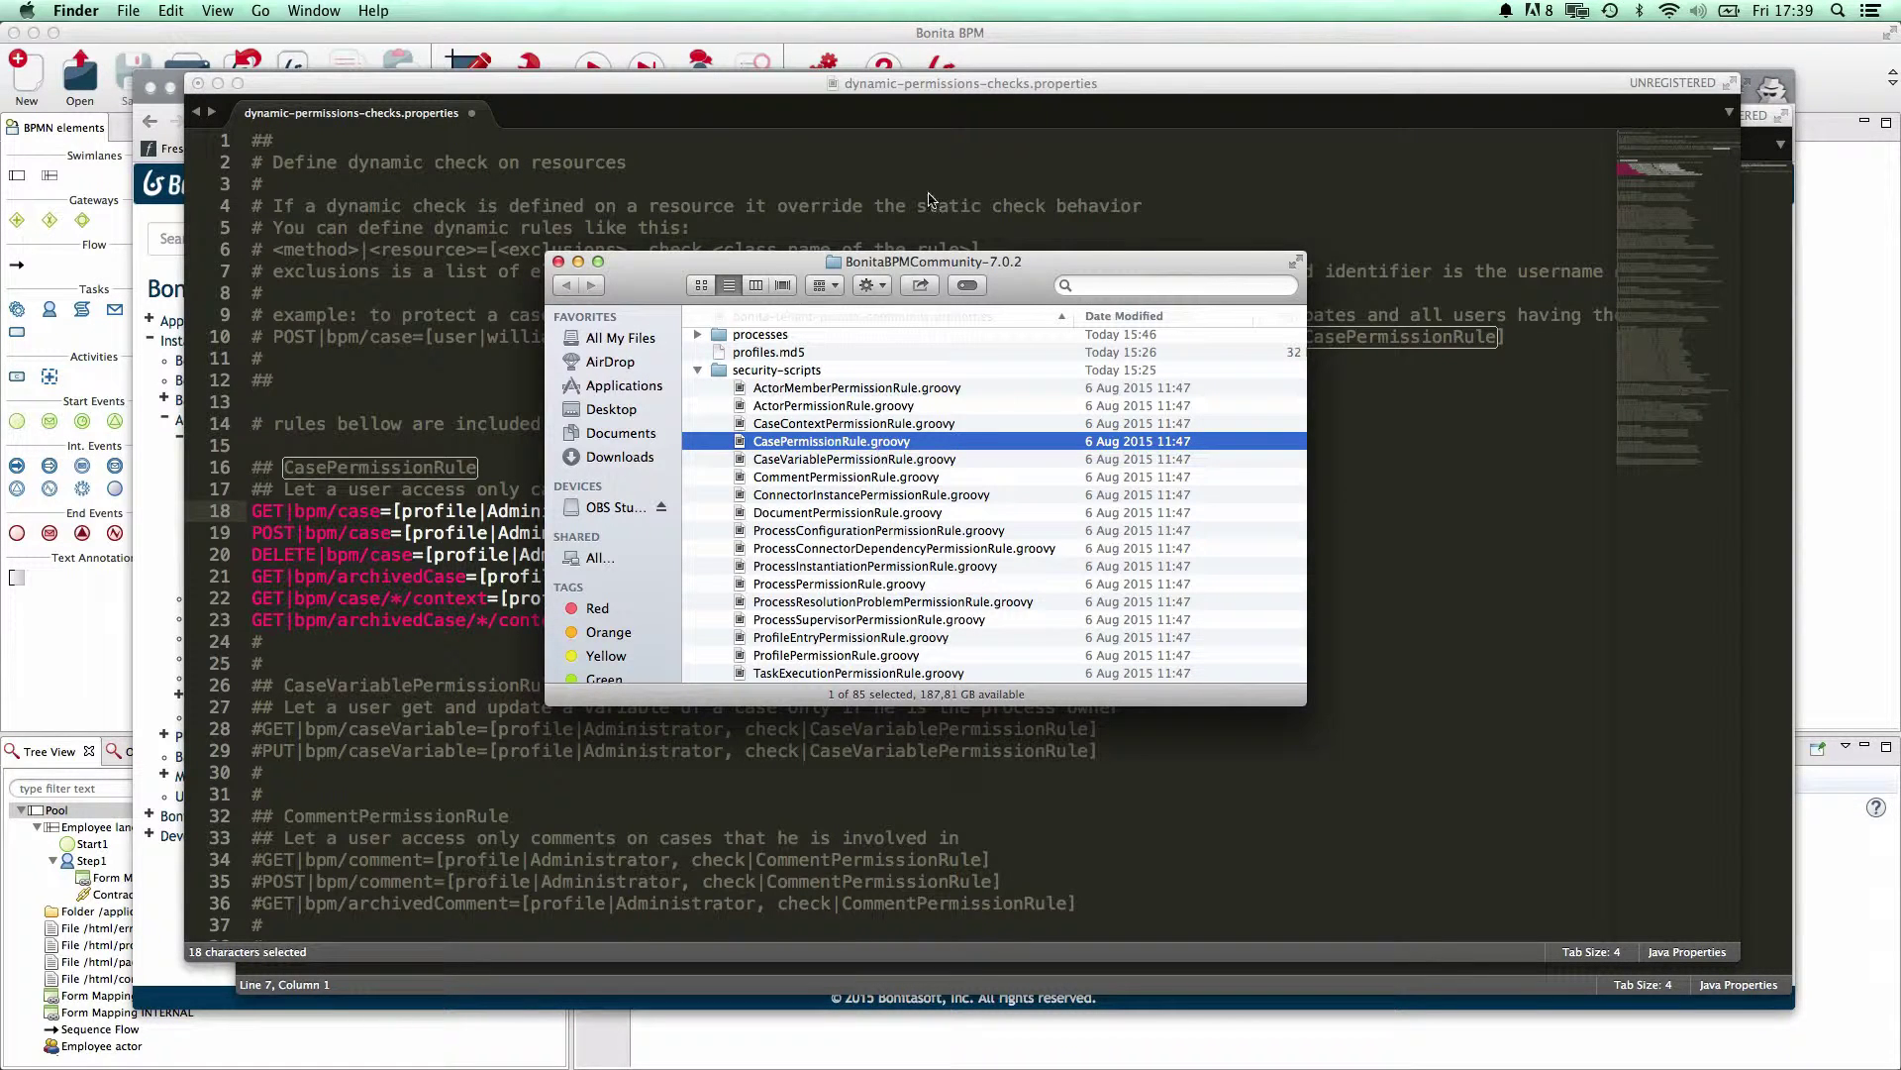
drag(877, 272, 942, 209)
click(851, 380)
click(1184, 382)
Step: Open CasePermissionRule.groovy in Sublime Text and maximize the editor window
right_click(1185, 381)
mouse_move(1258, 423)
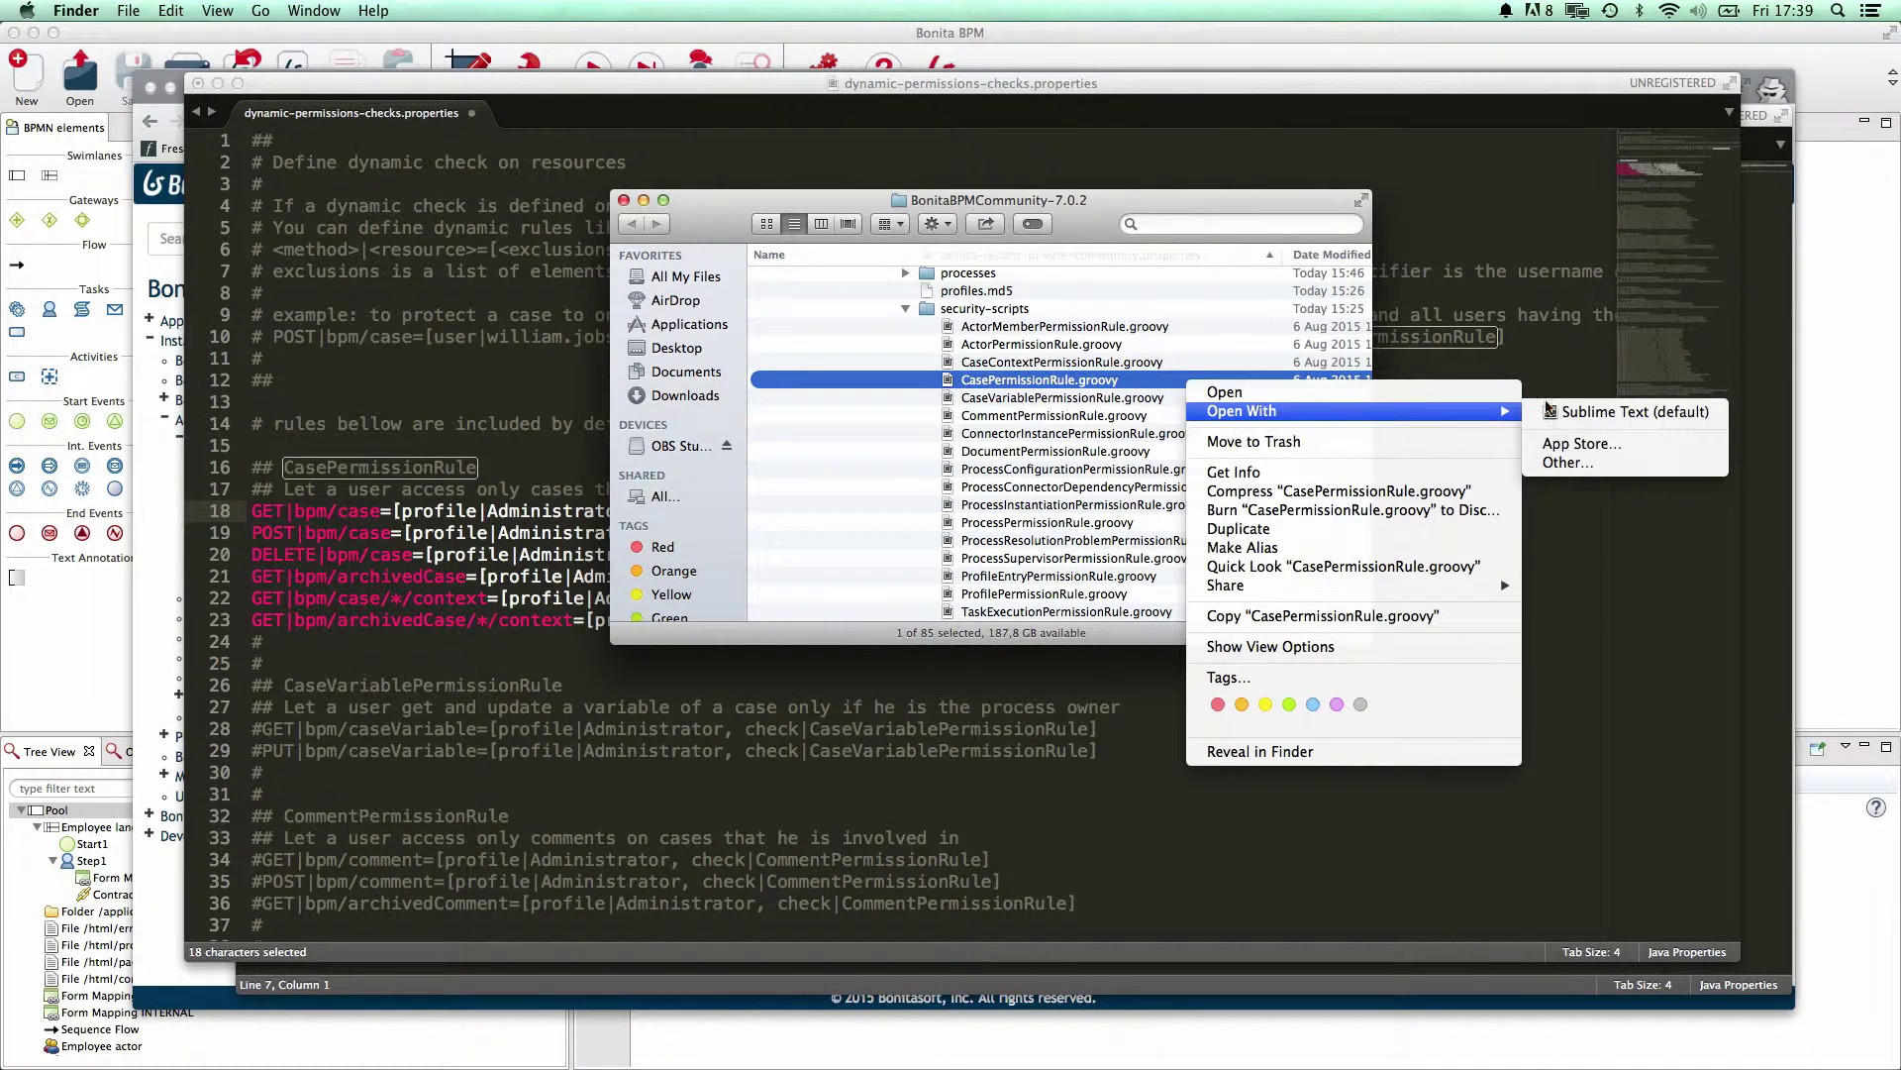
click(1589, 412)
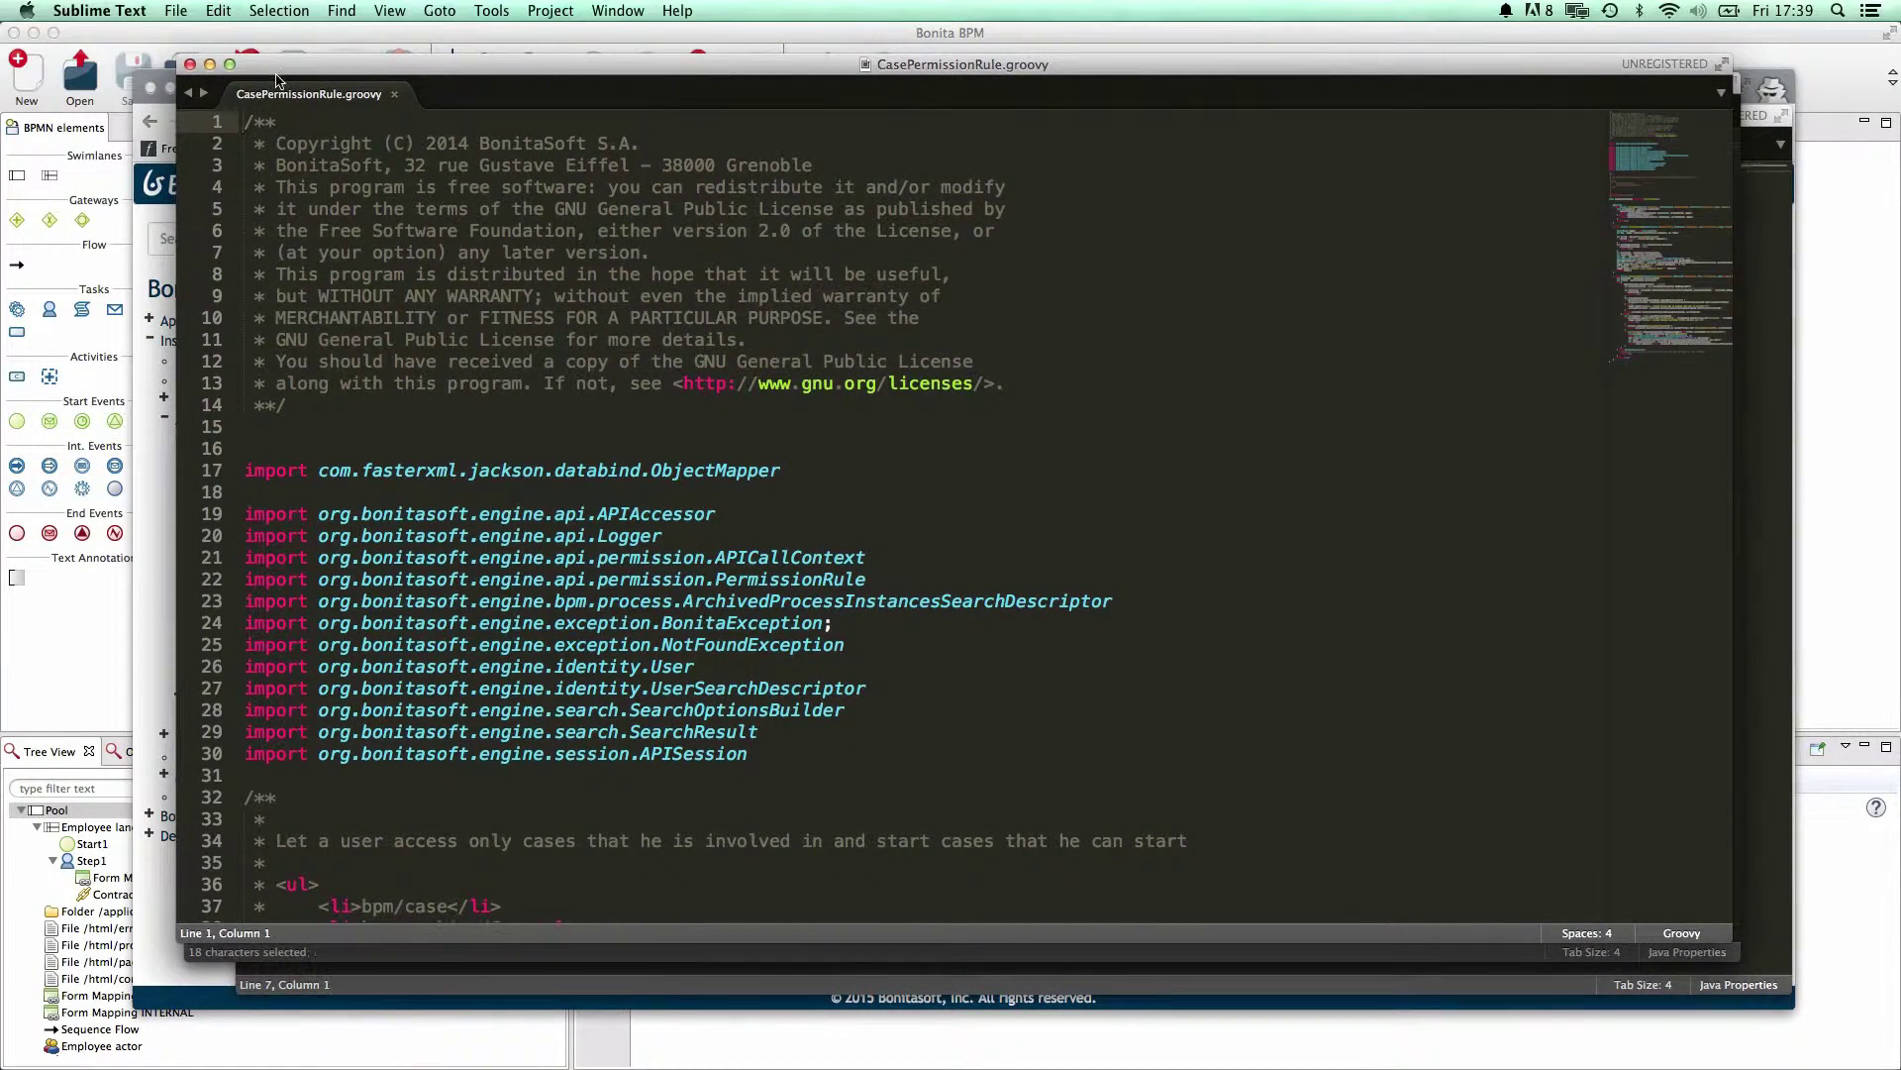
click(252, 77)
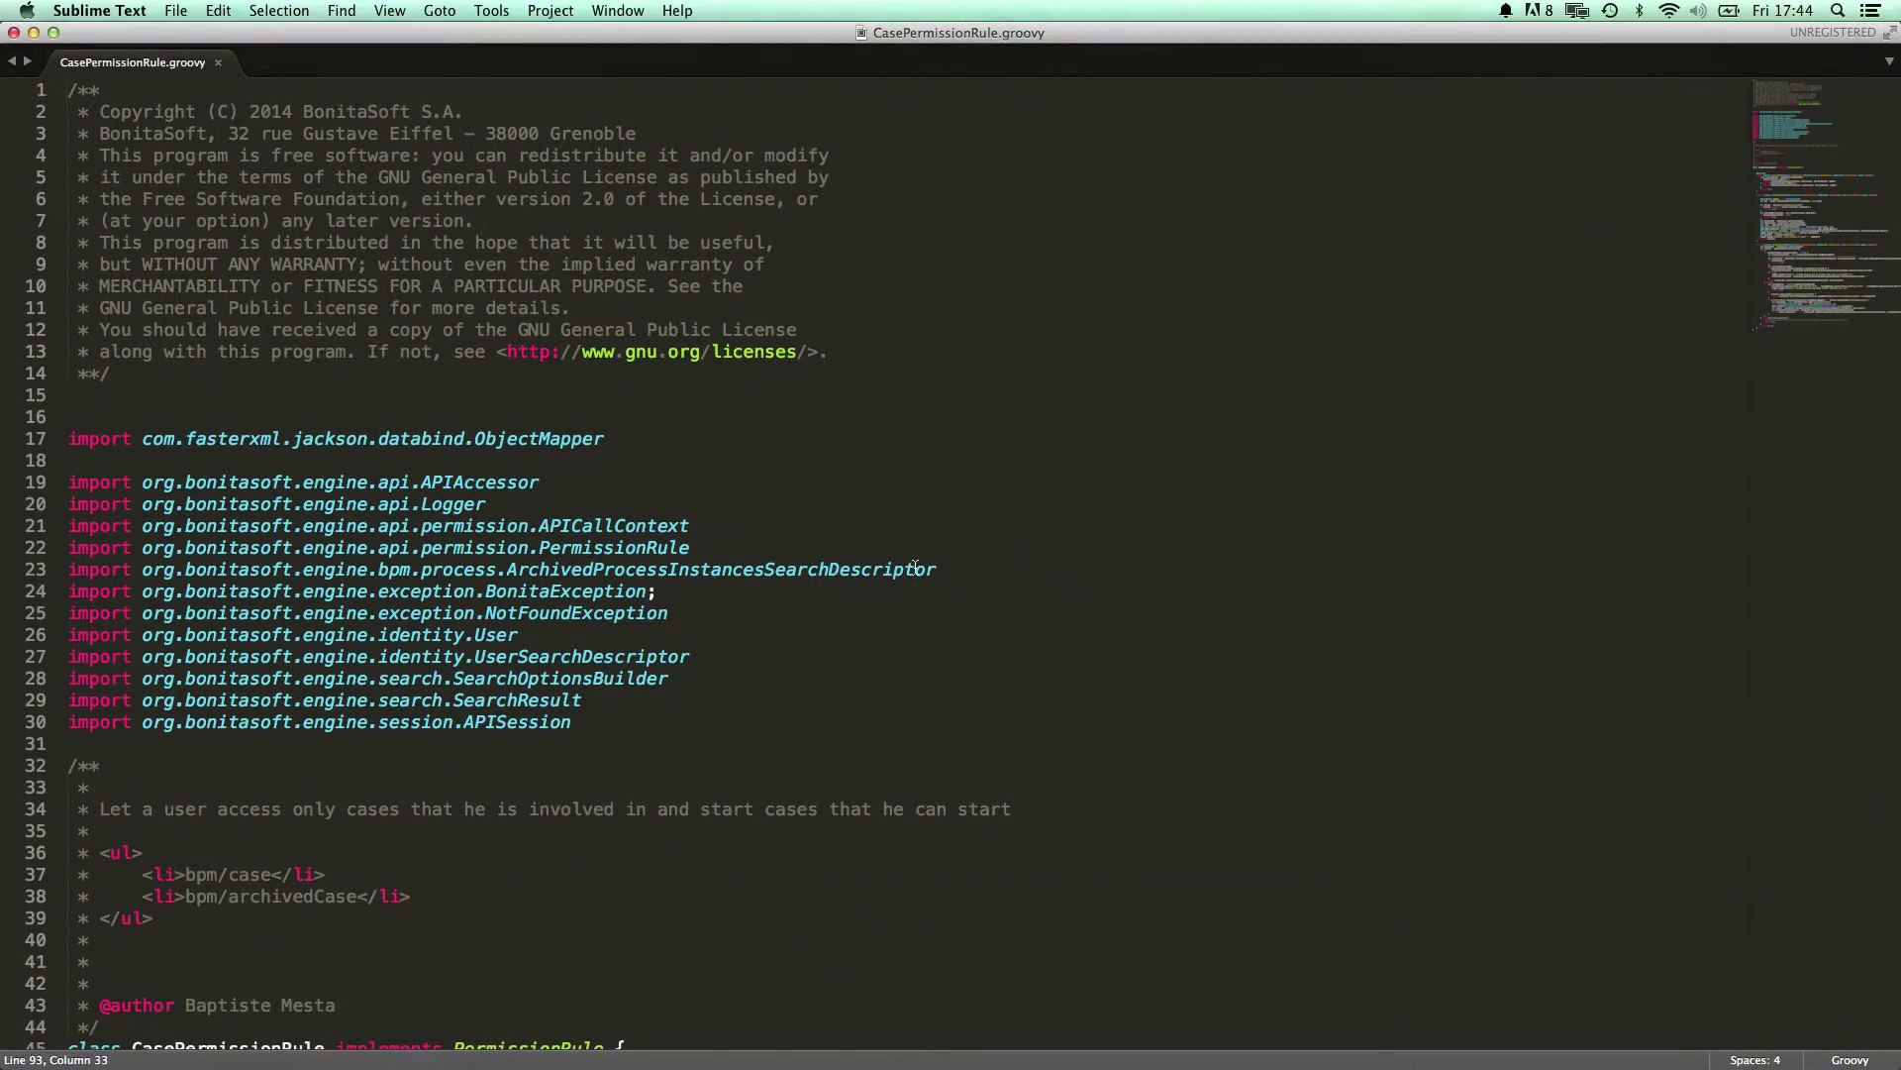
Step: Review the isAllowed method on line 49 and the class declaration line
scroll(915, 568, down, 10)
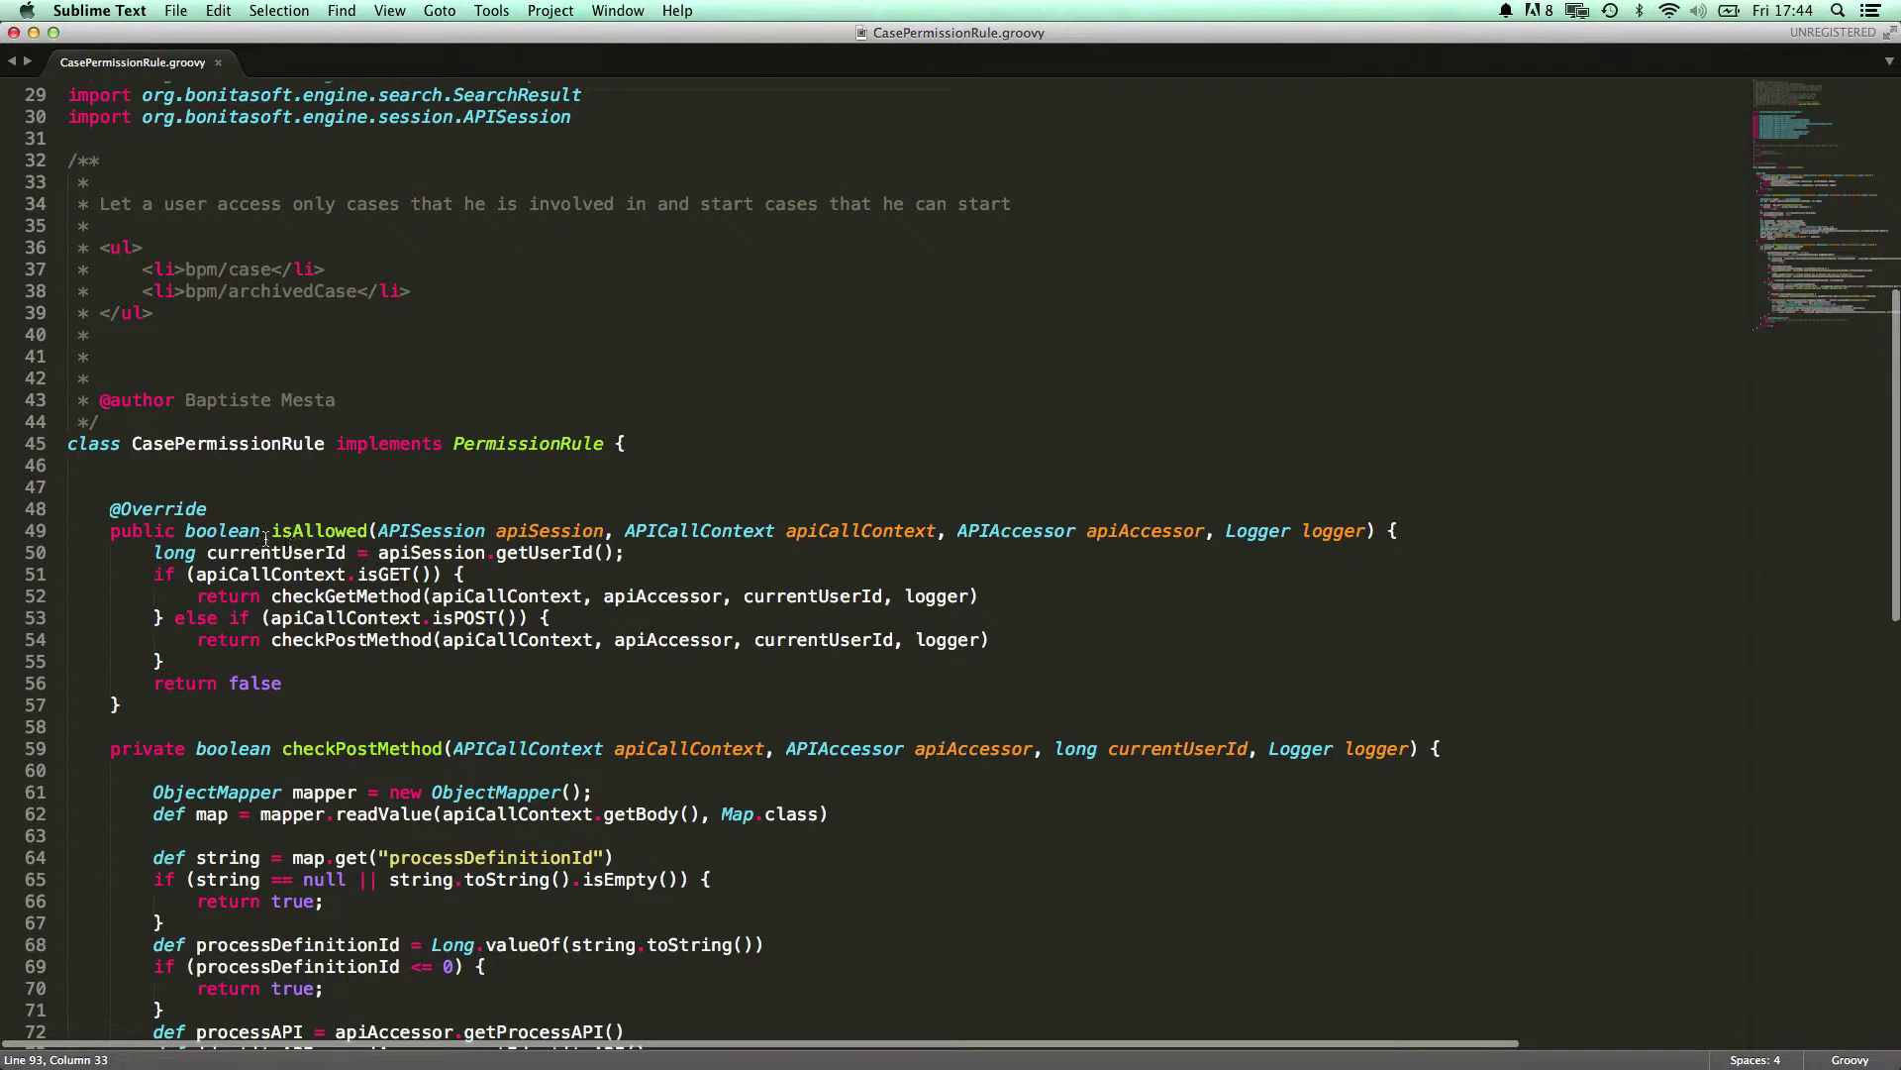
drag(265, 536, 376, 531)
click(328, 536)
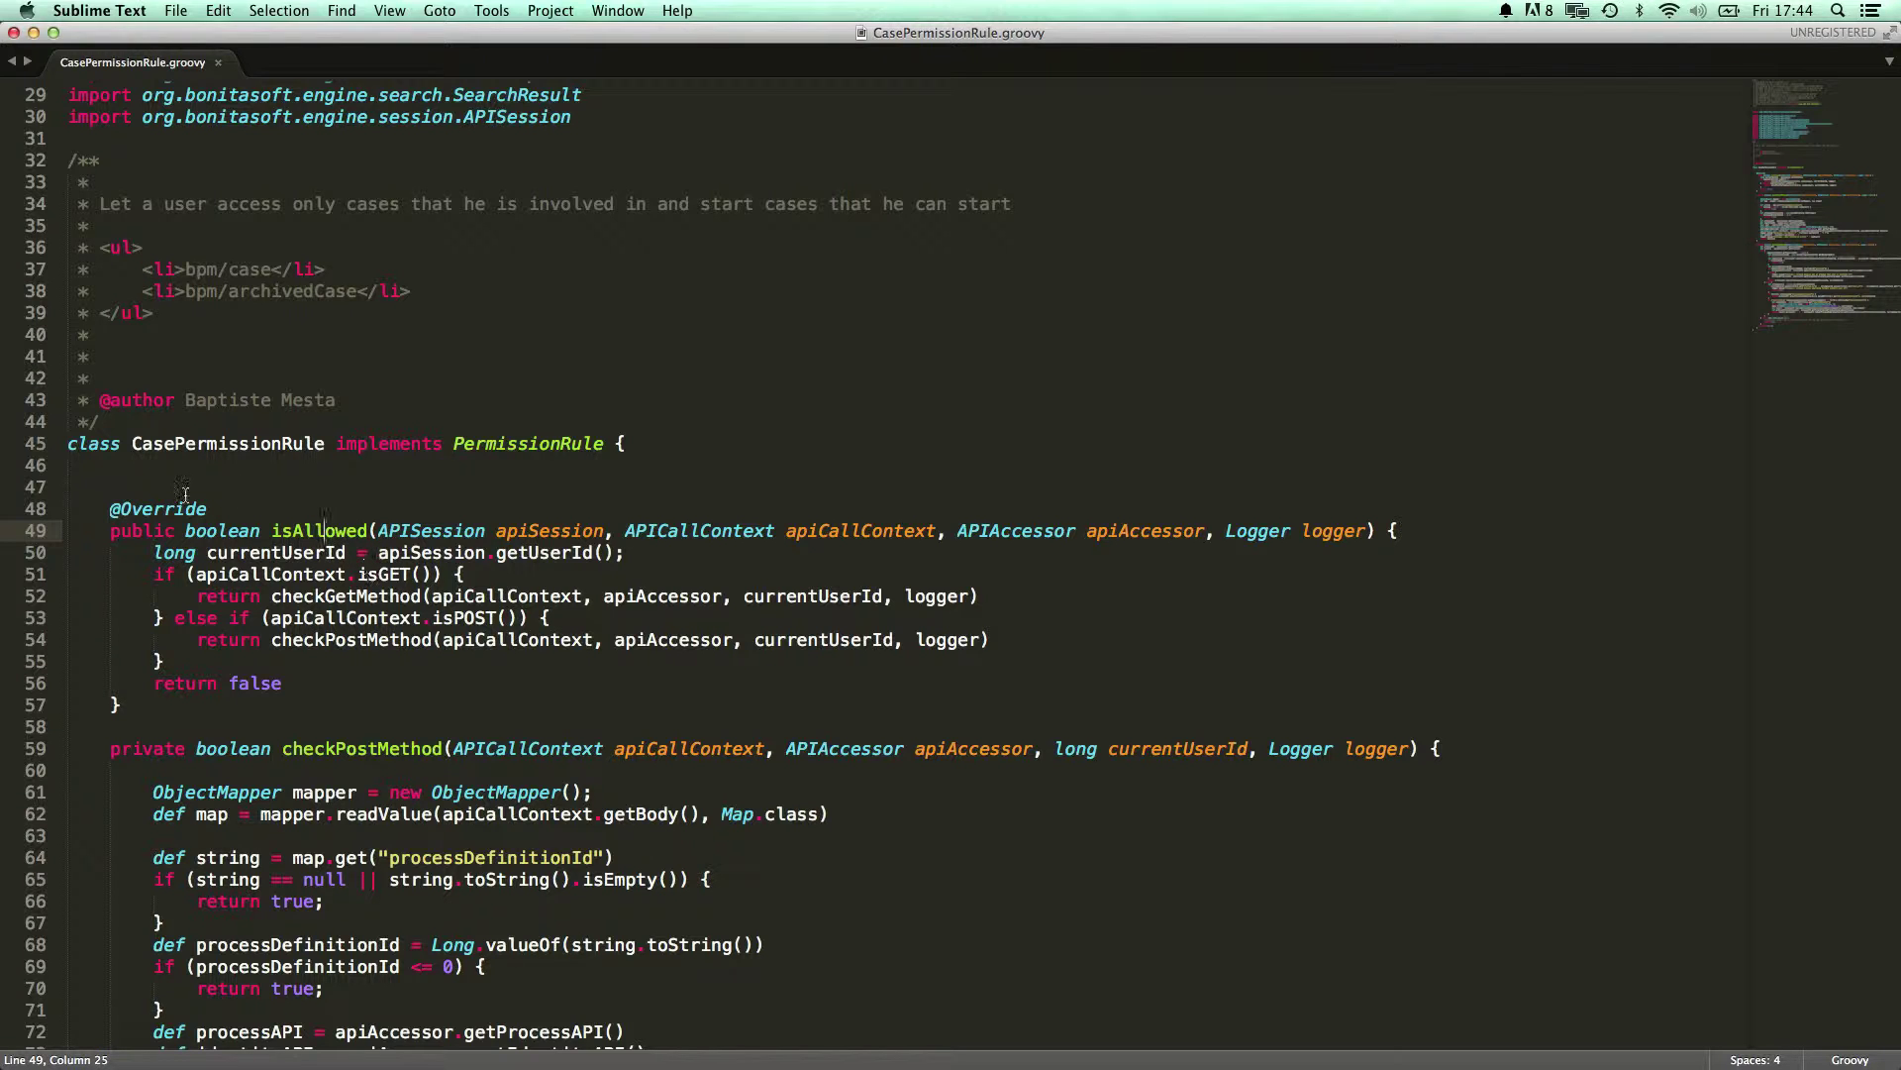
click(230, 440)
scroll(258, 461, down, 3)
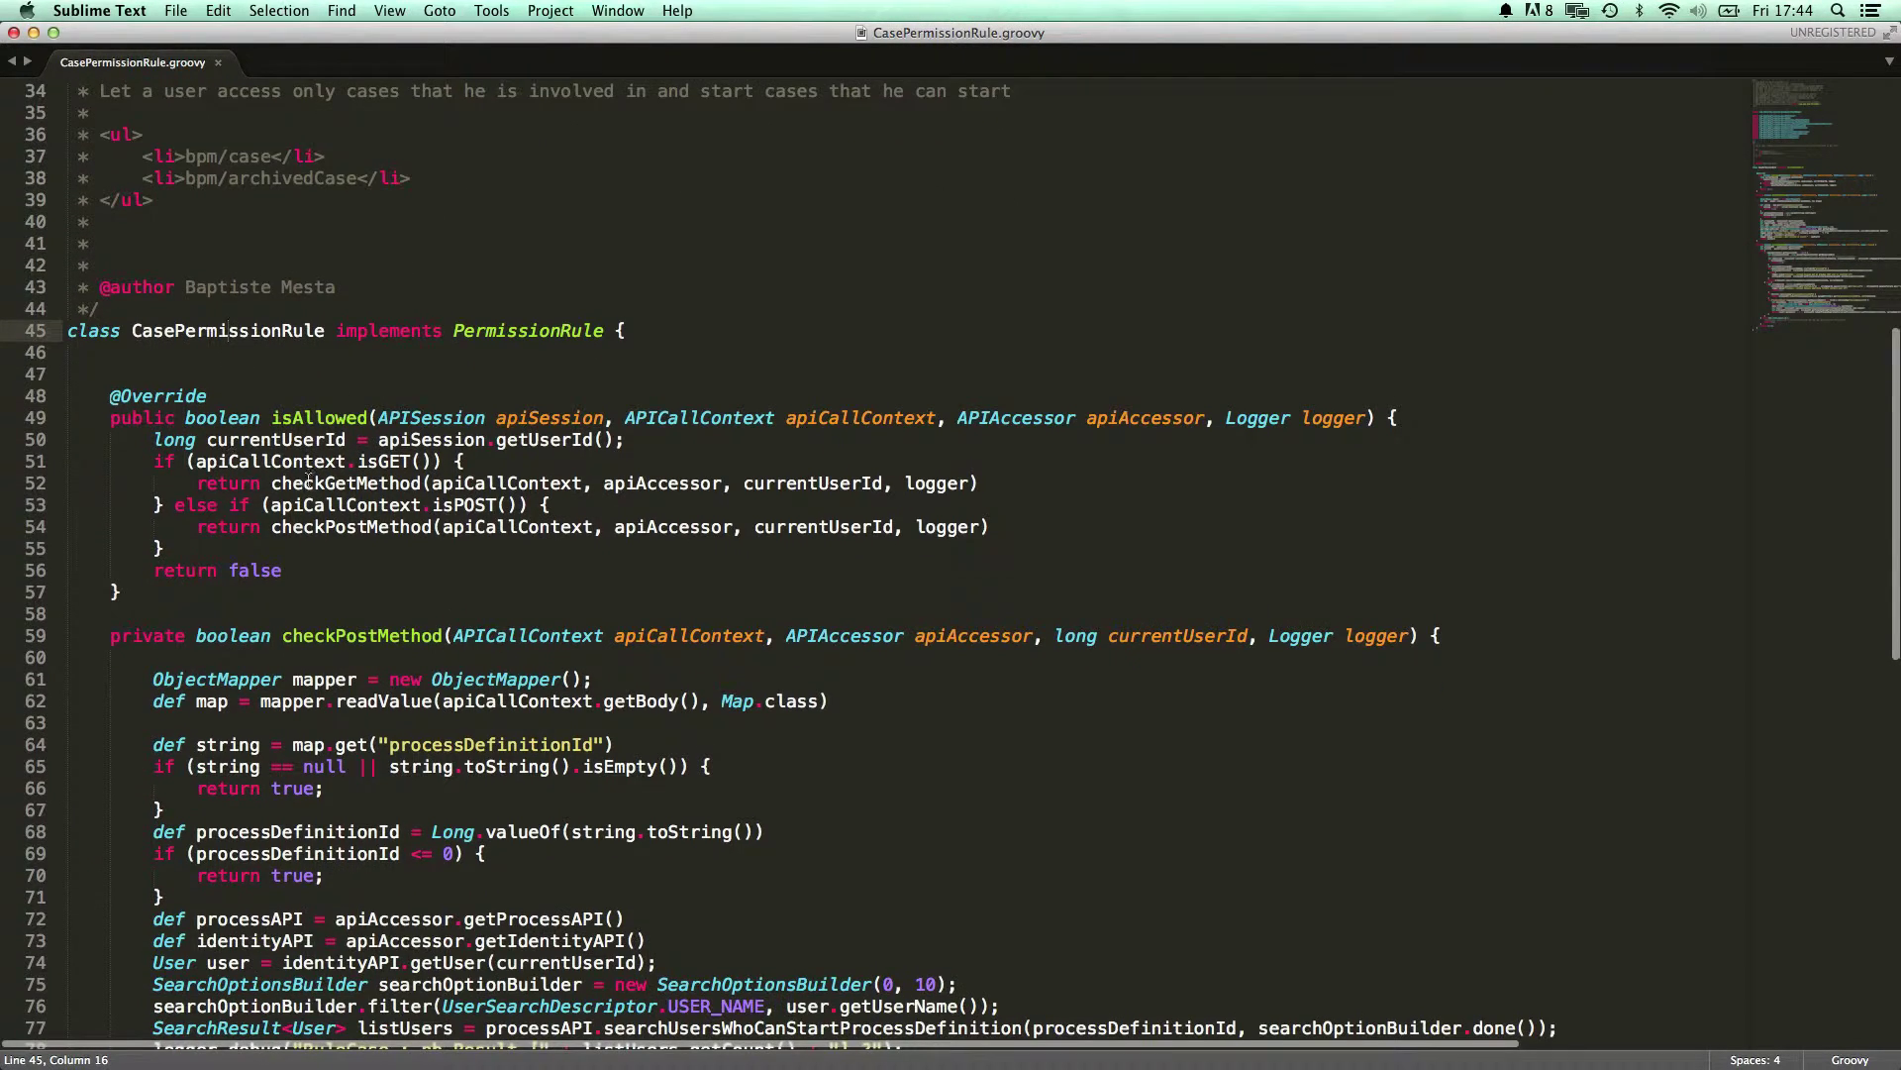
double_click(314, 487)
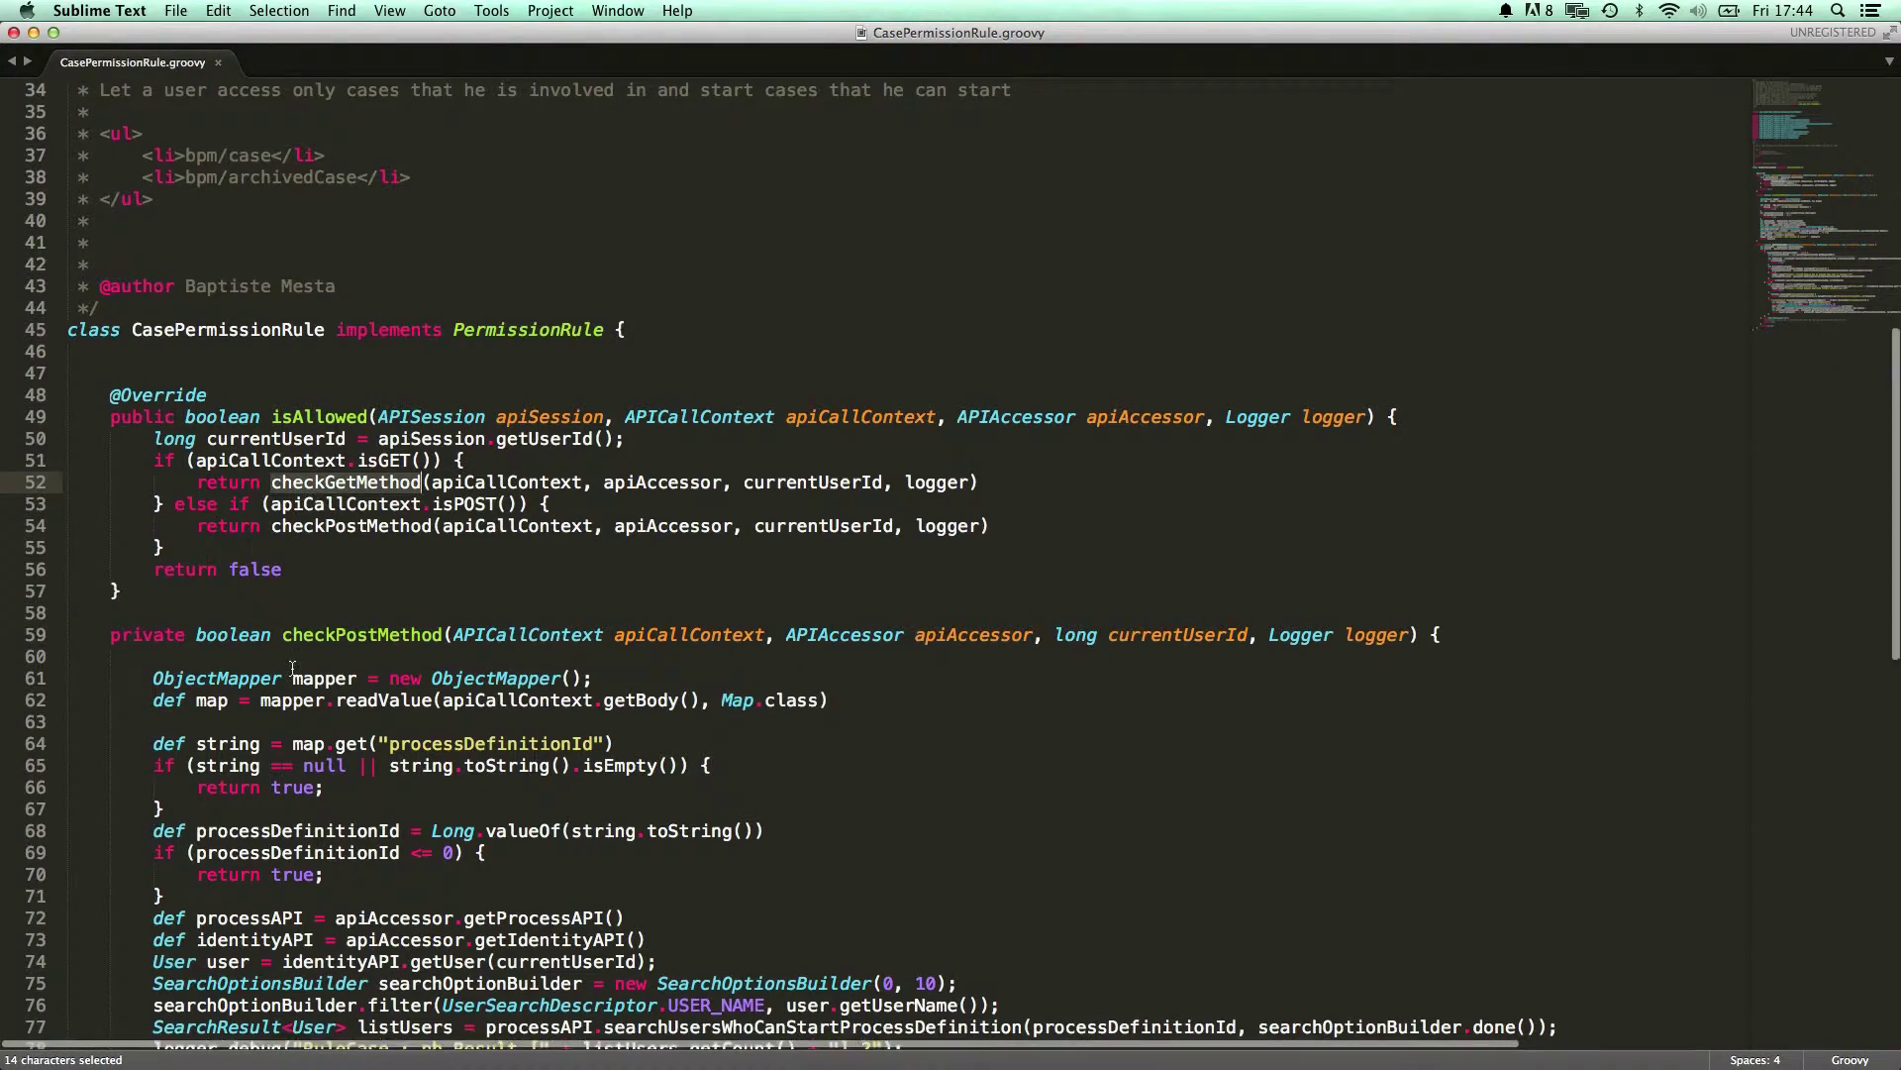
scroll(289, 594, down, 6)
scroll(293, 668, down, 7)
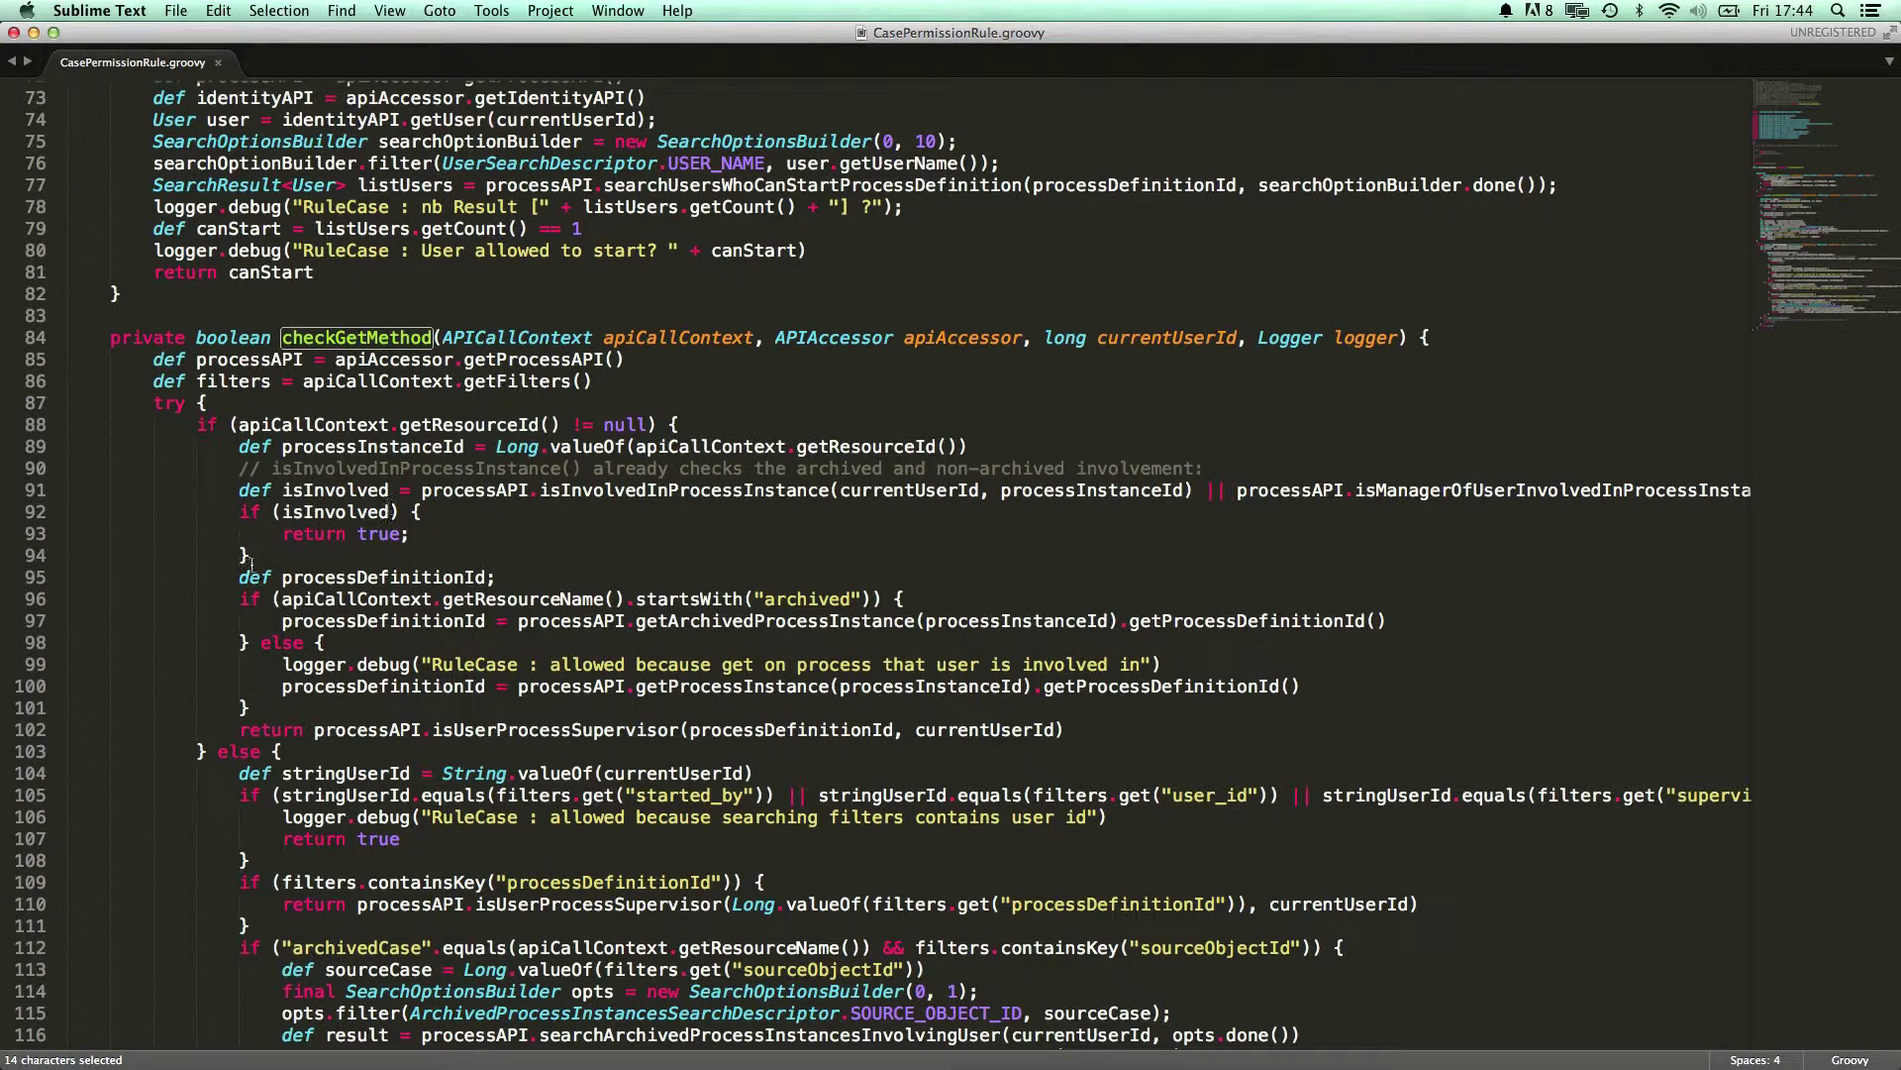
drag(224, 495, 248, 560)
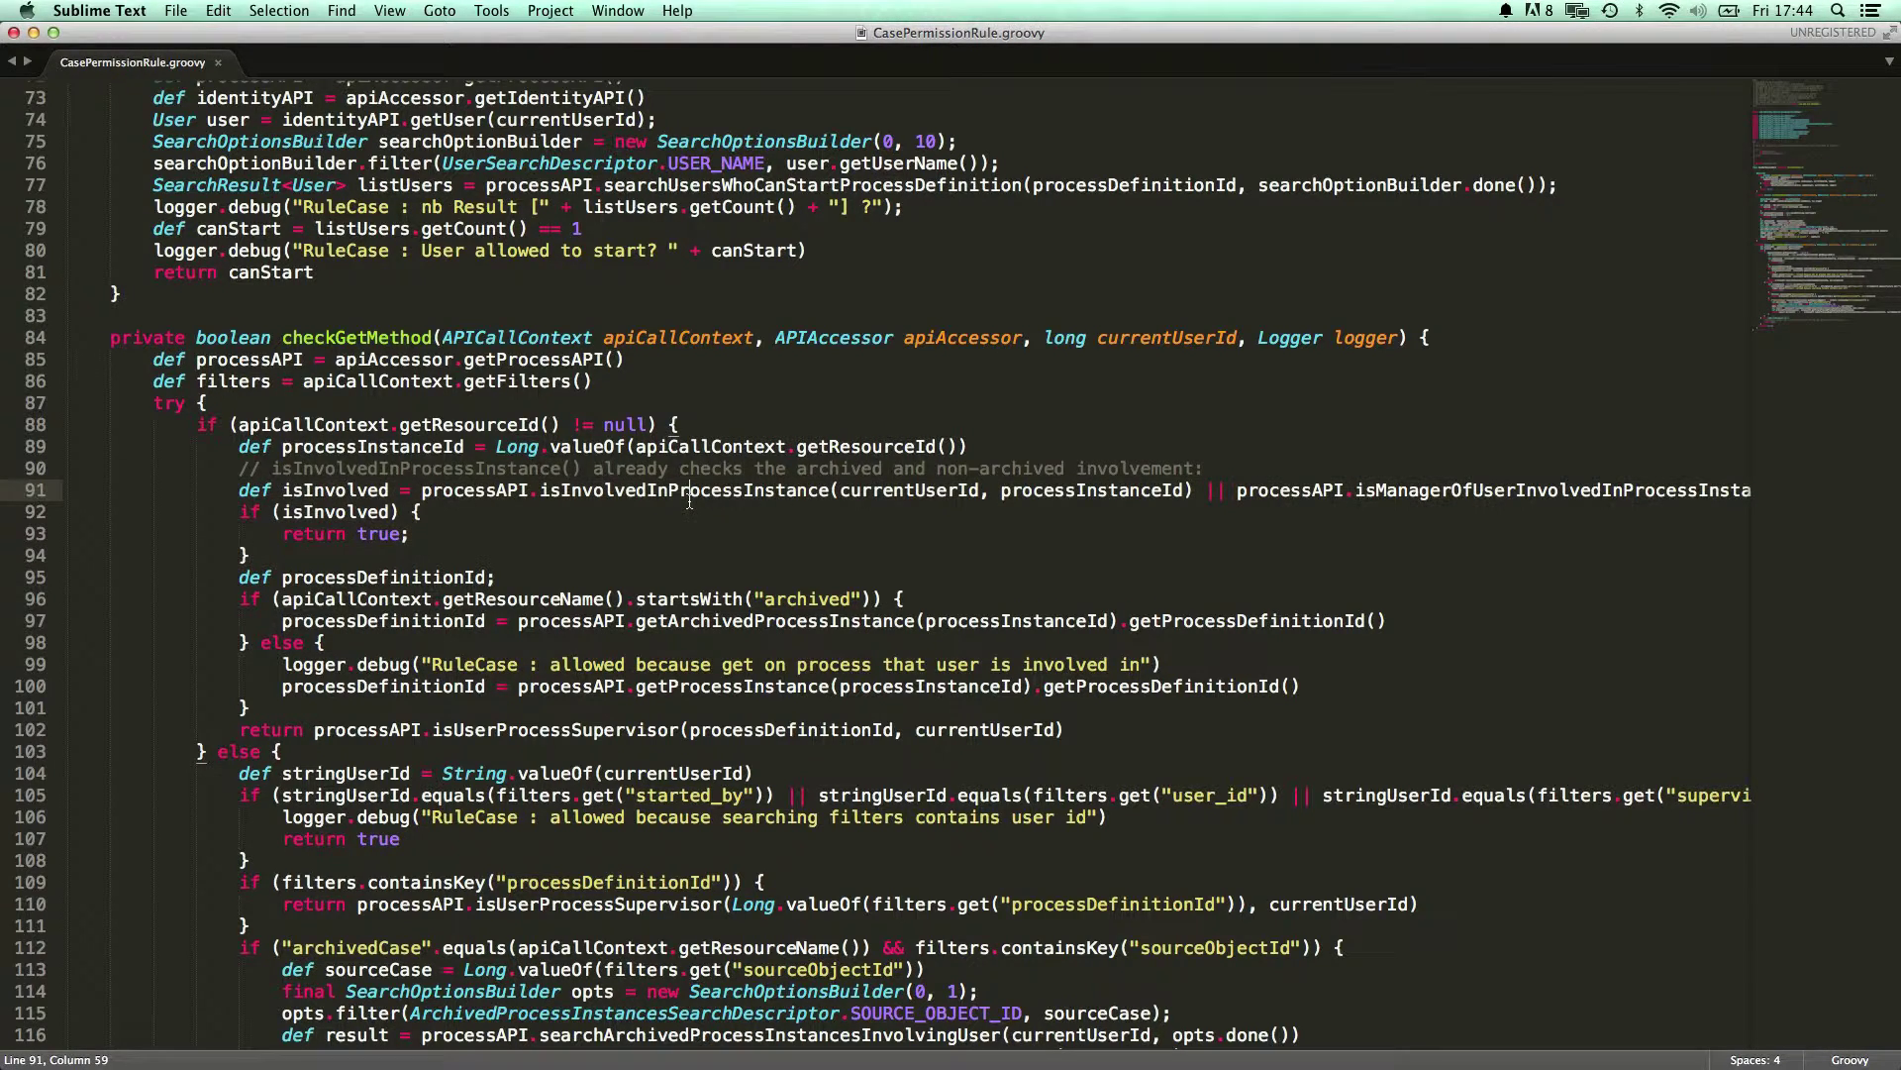
double_click(749, 491)
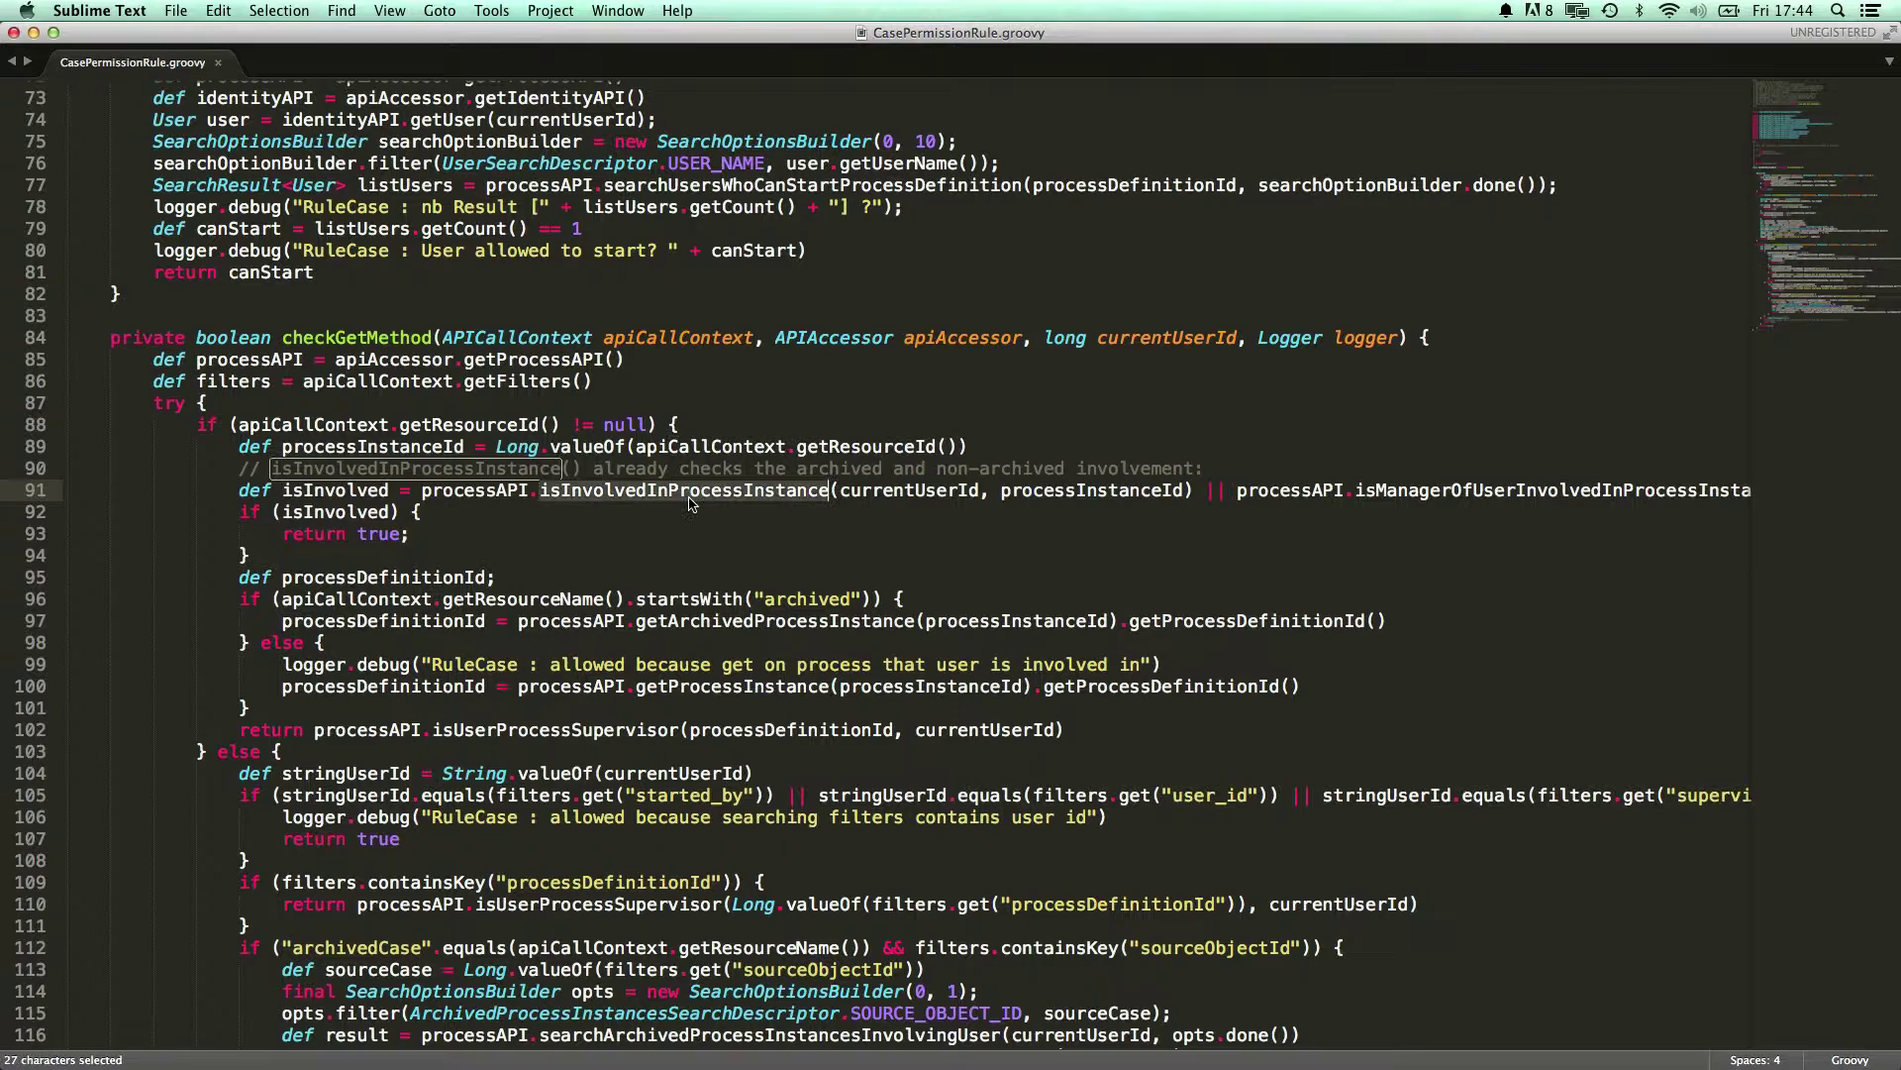
double_click(892, 491)
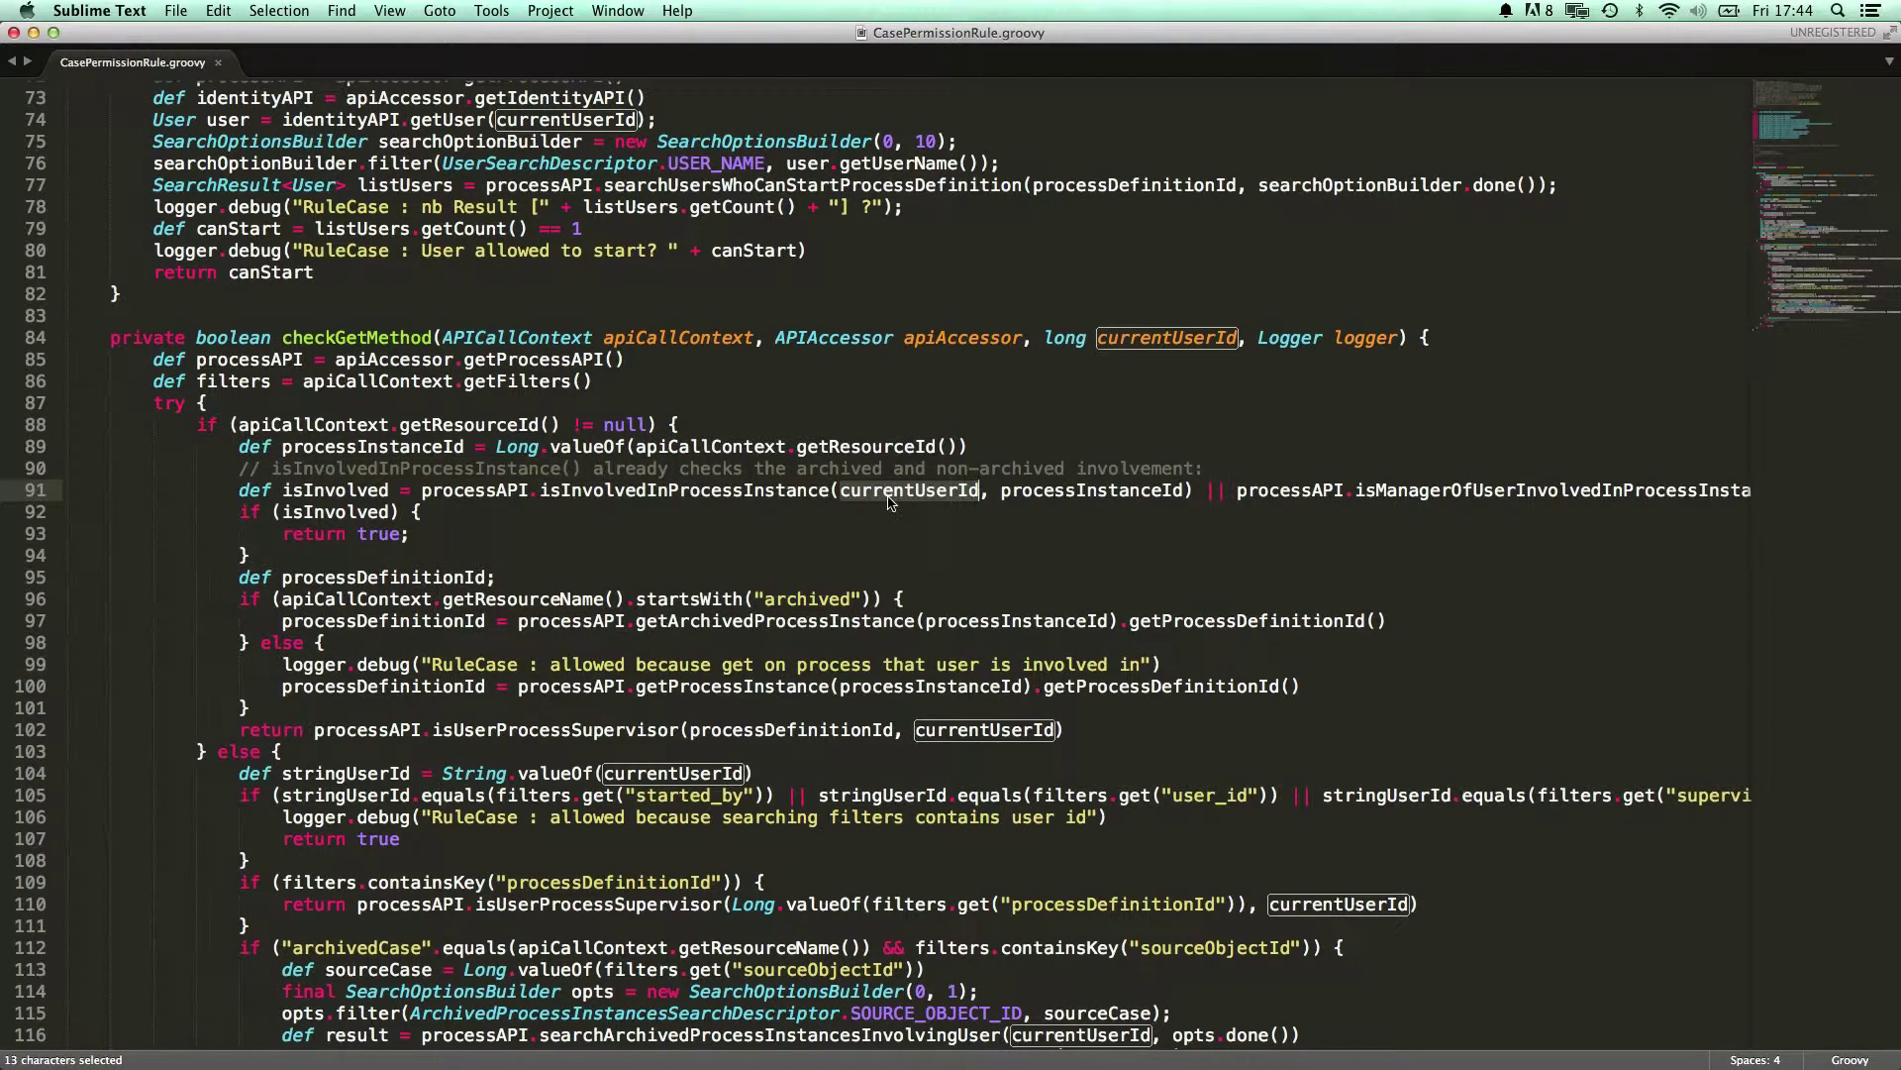
double_click(1055, 492)
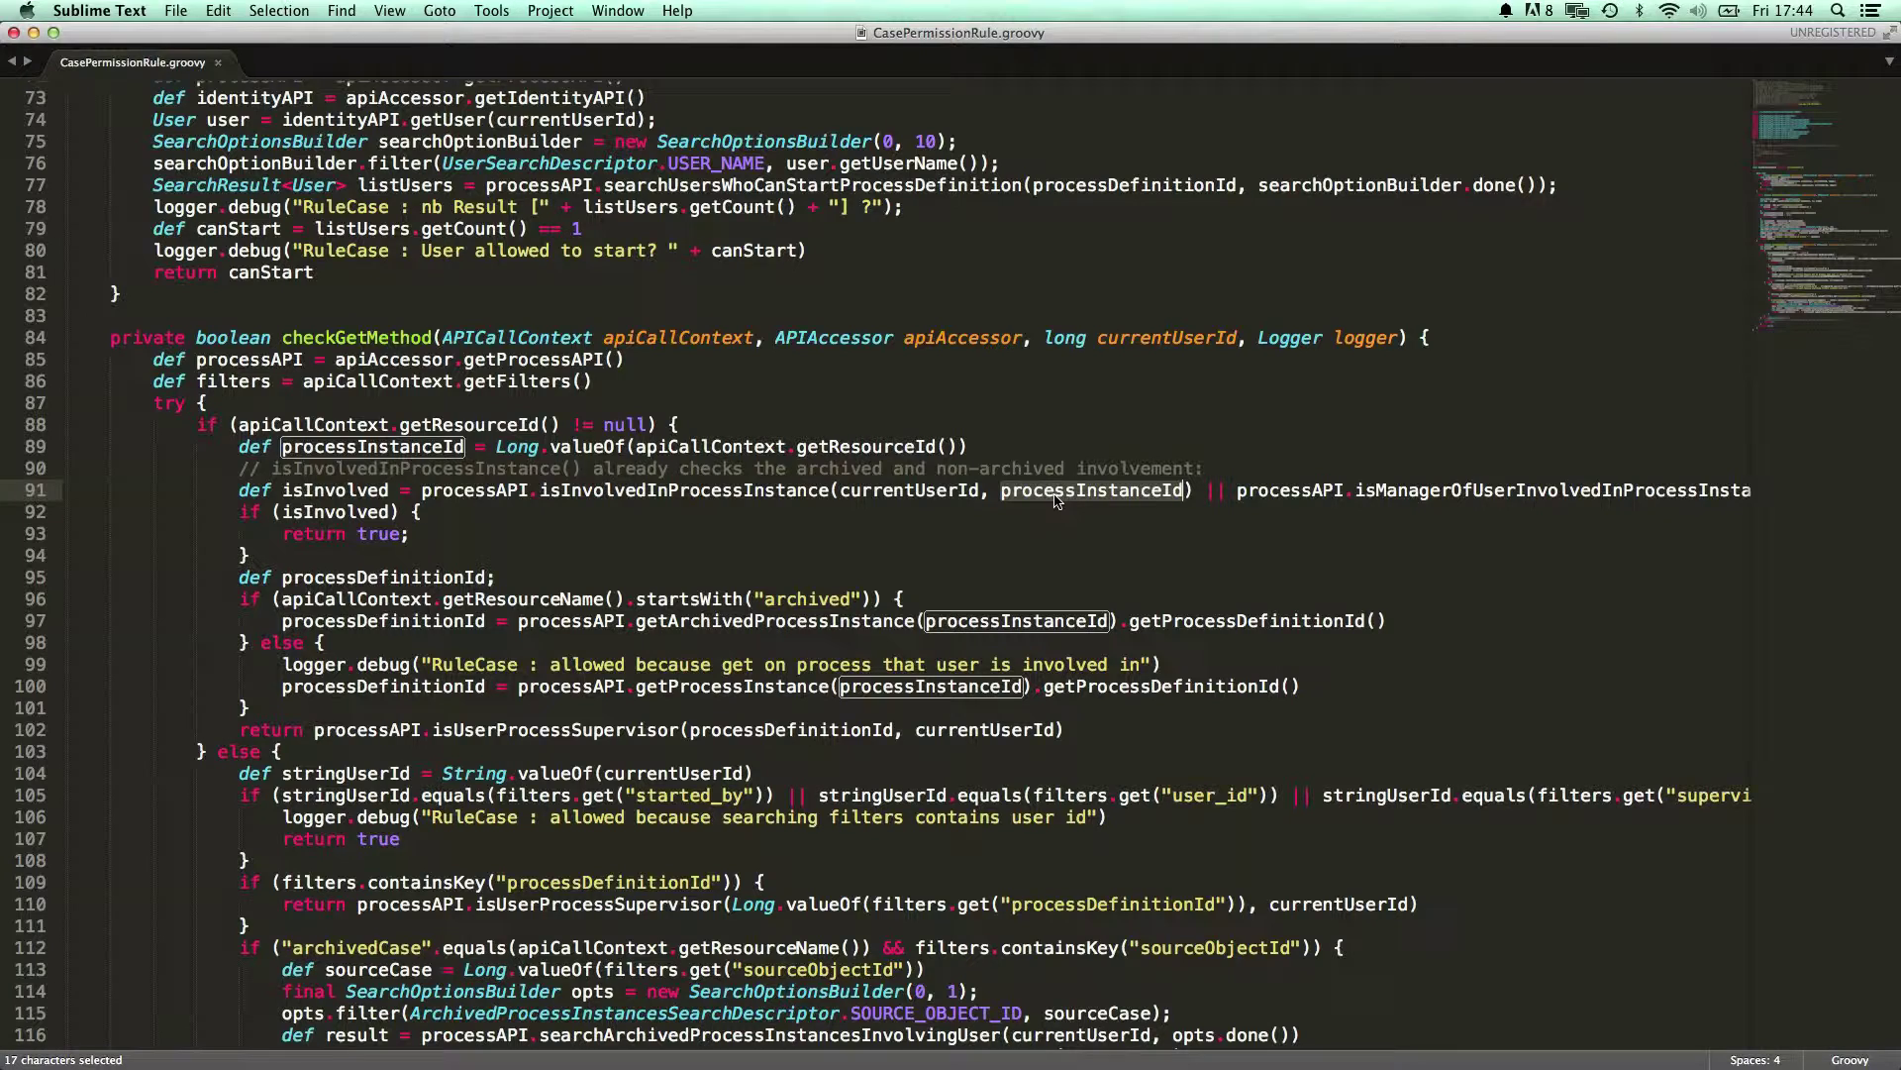
double_click(1472, 493)
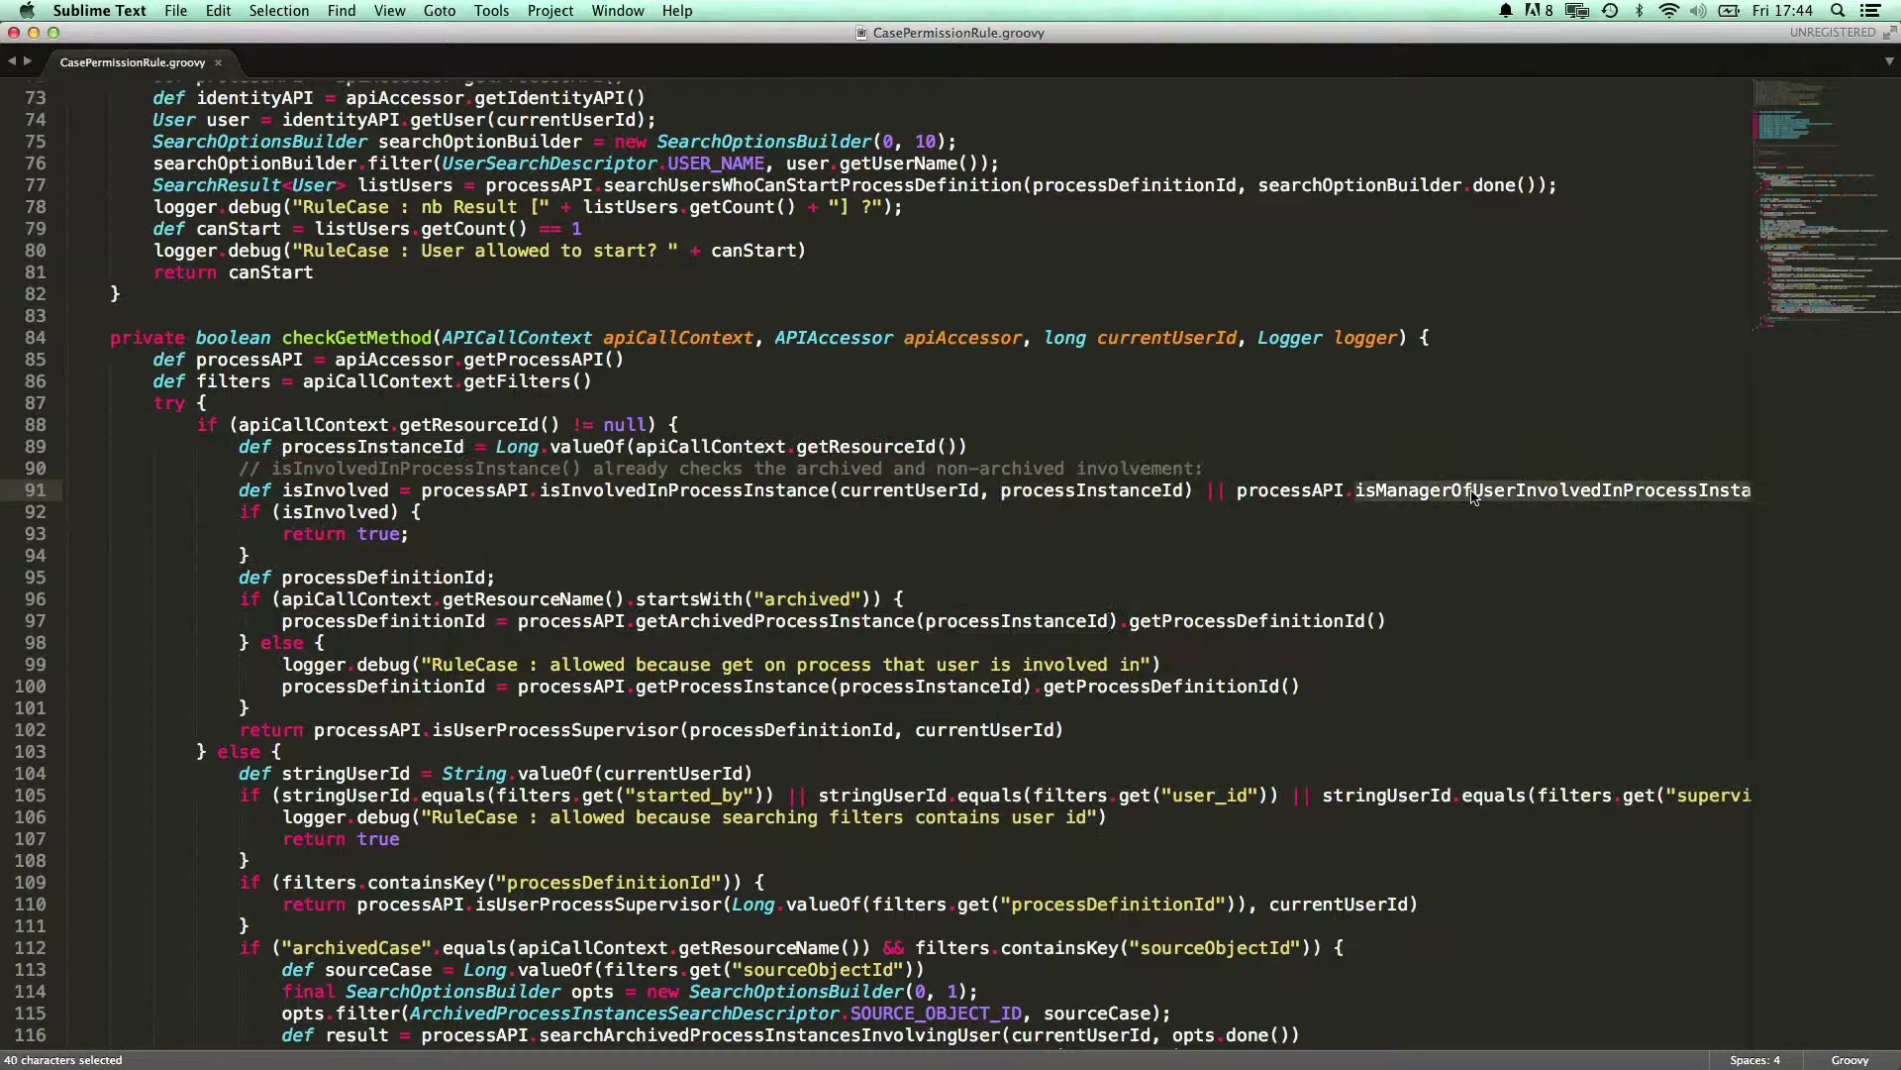
scroll(1473, 495, right, 5)
scroll(1473, 495, left, 5)
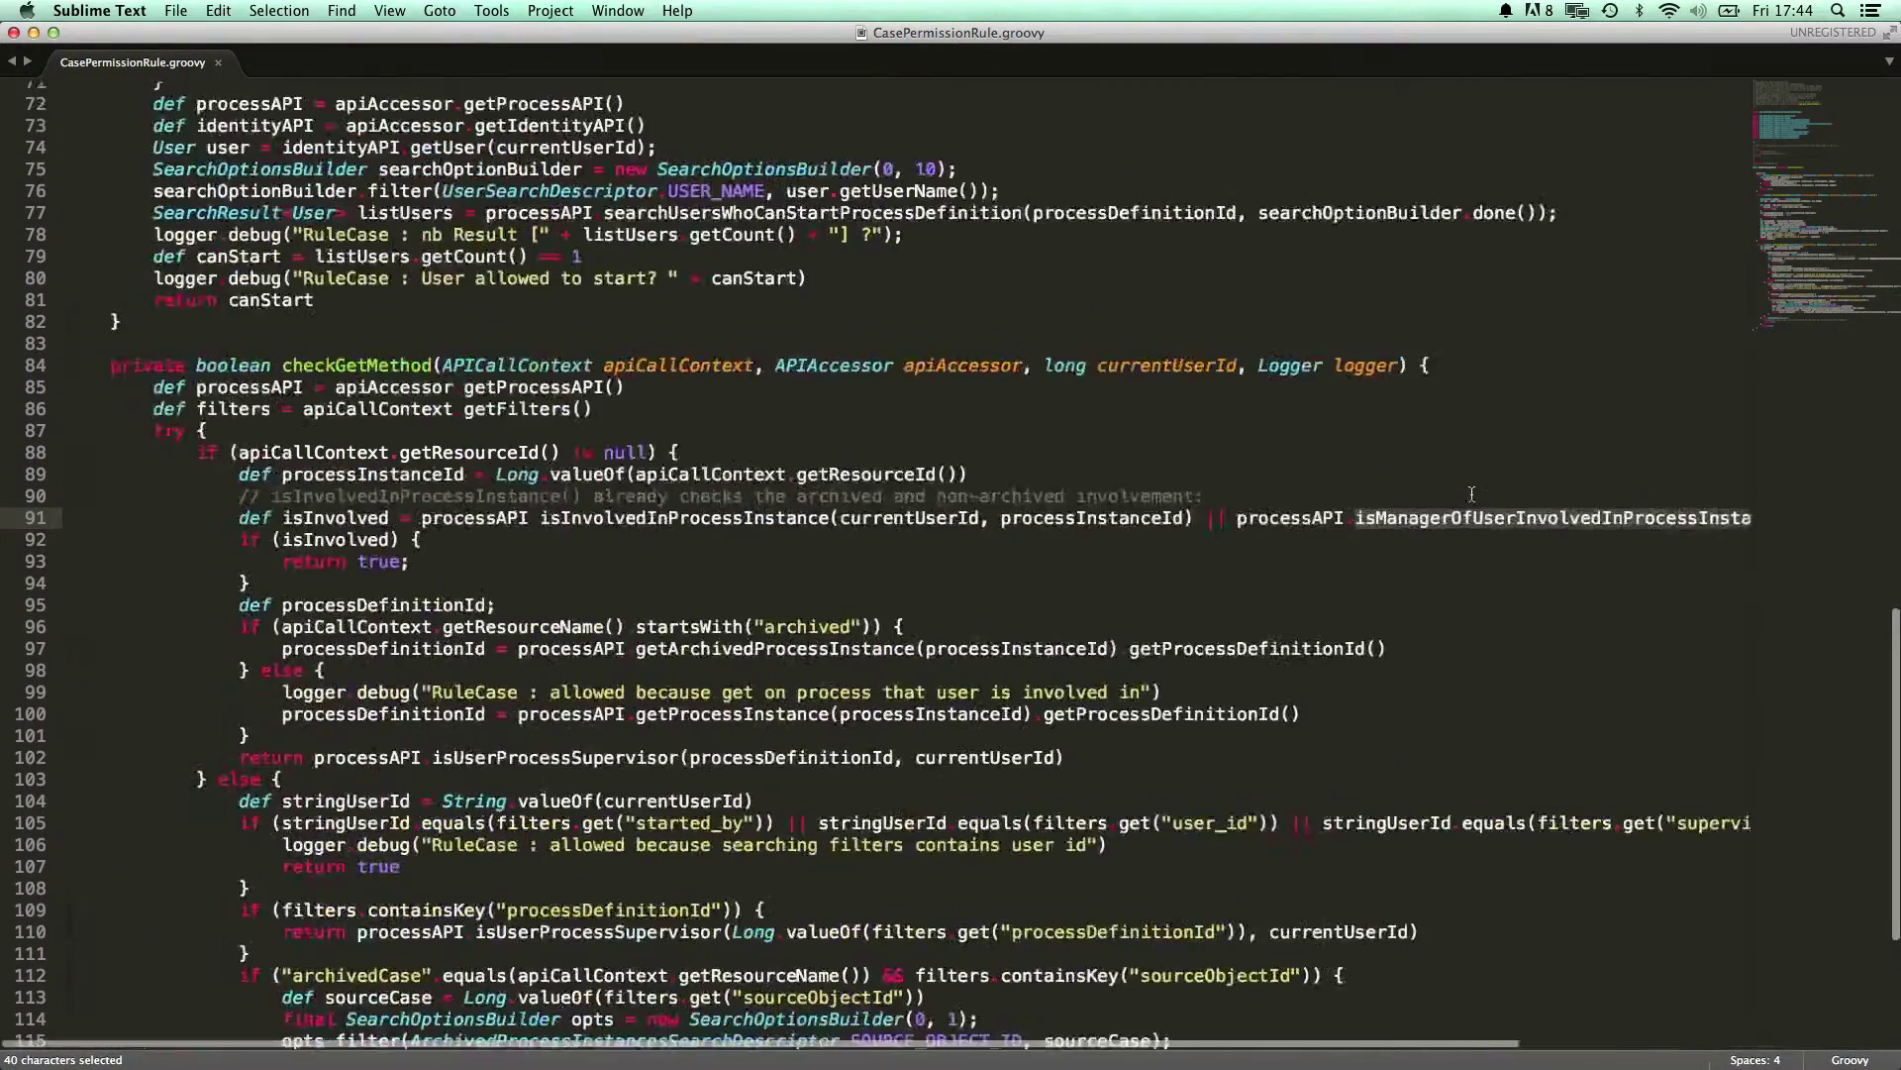
click(377, 560)
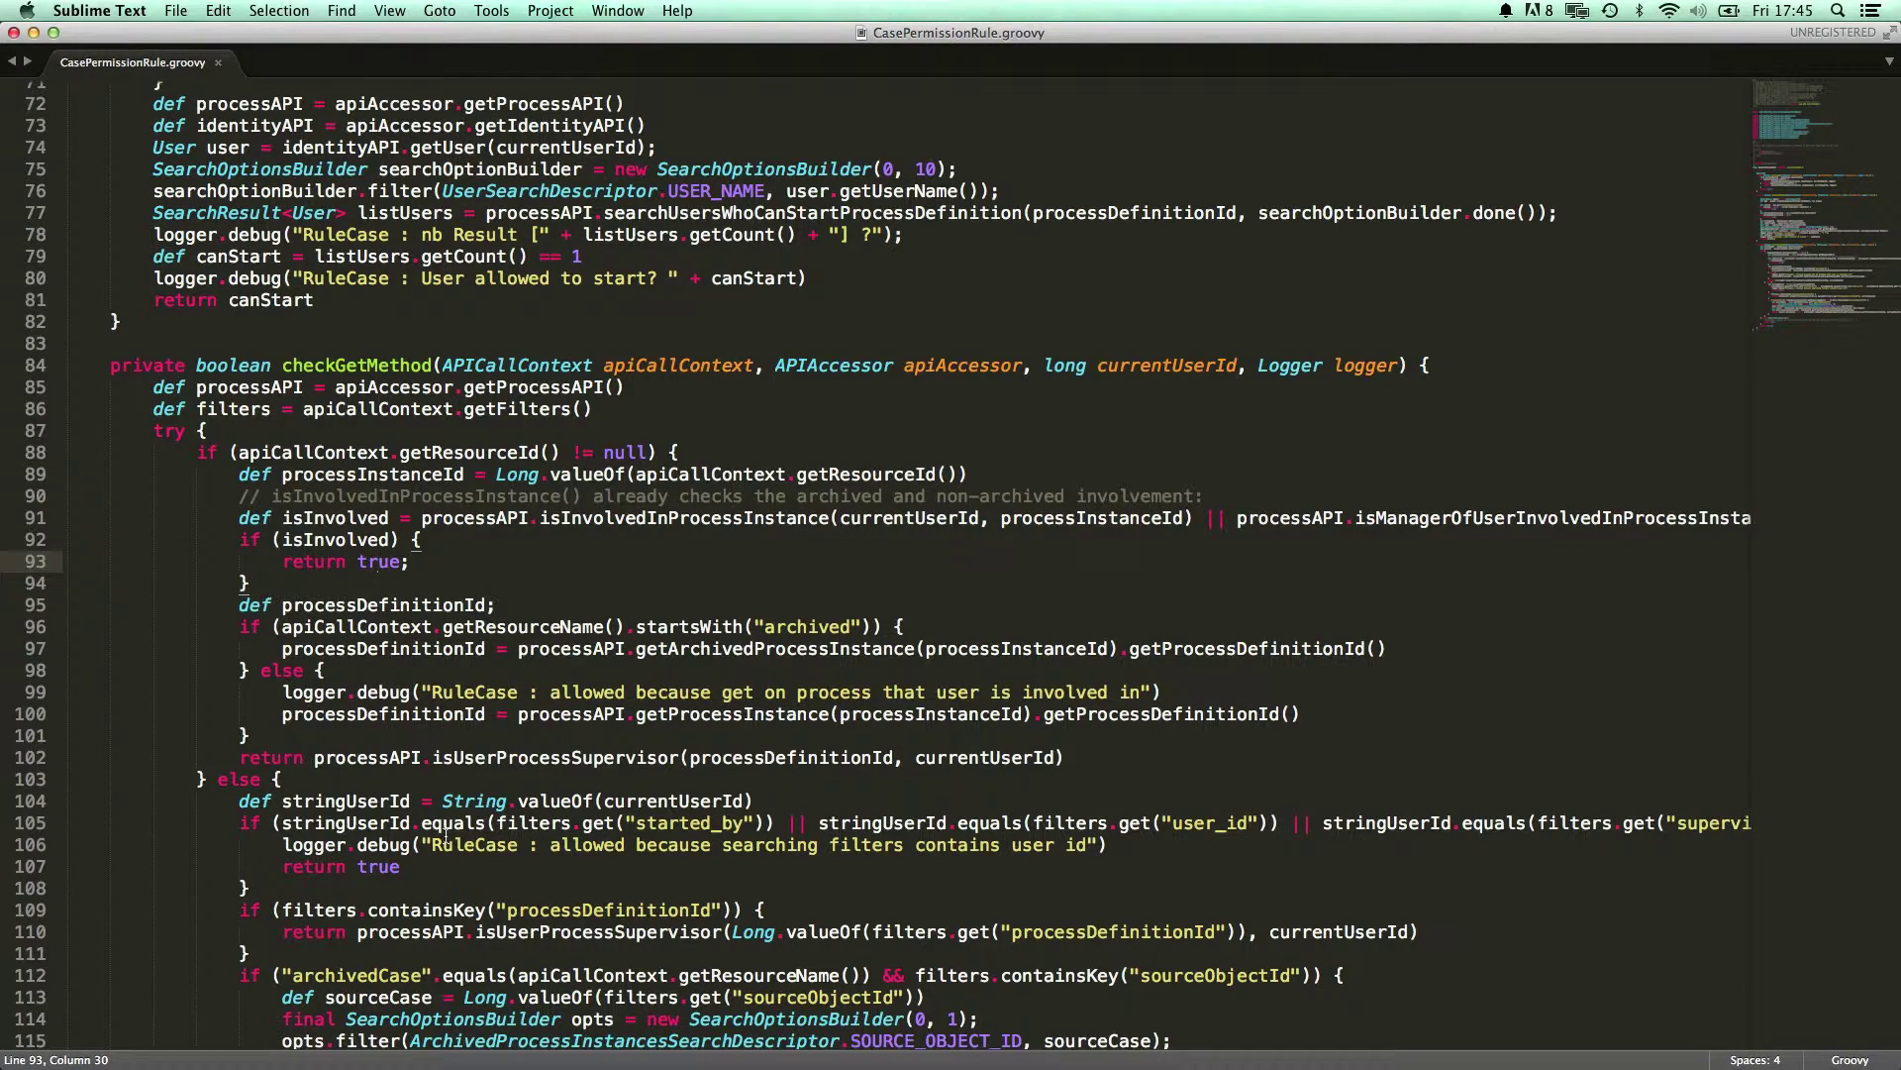
scroll(446, 836, down, 2)
scroll(446, 836, up, 5)
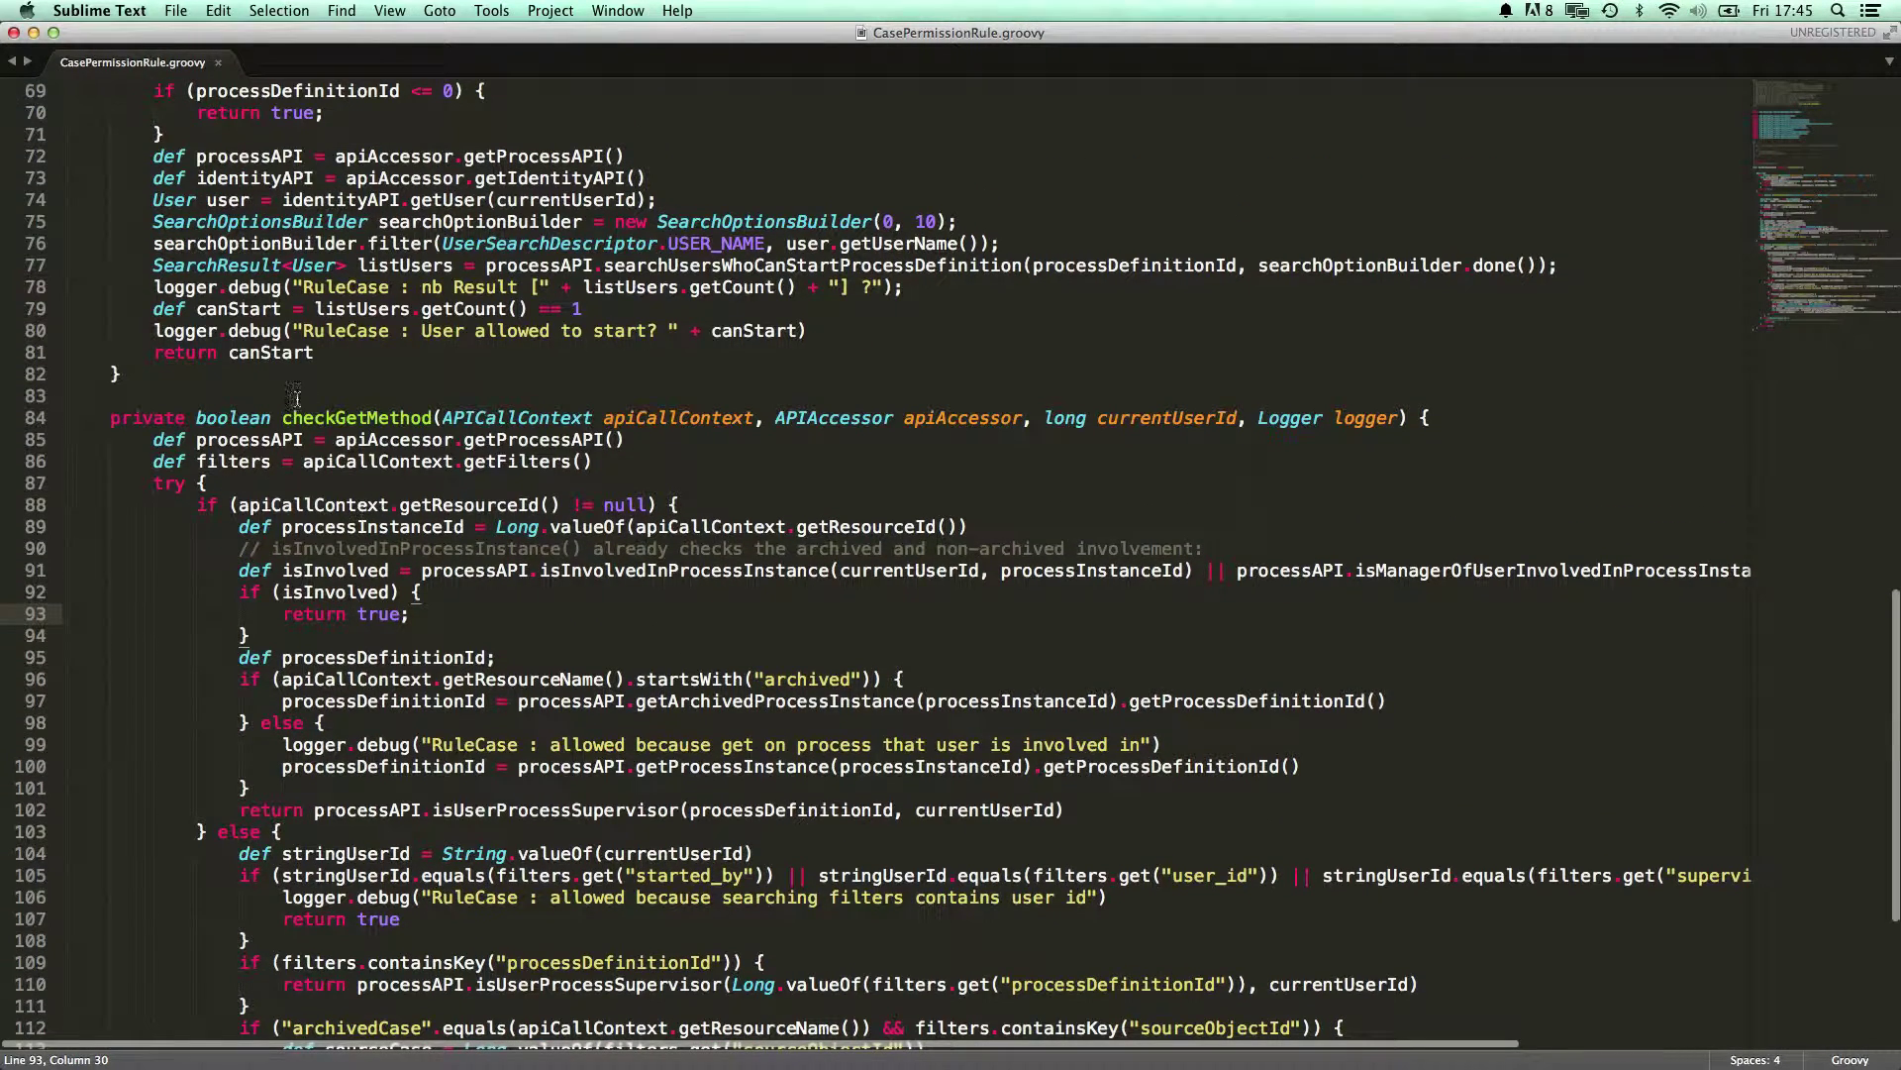
click(241, 403)
double_click(218, 421)
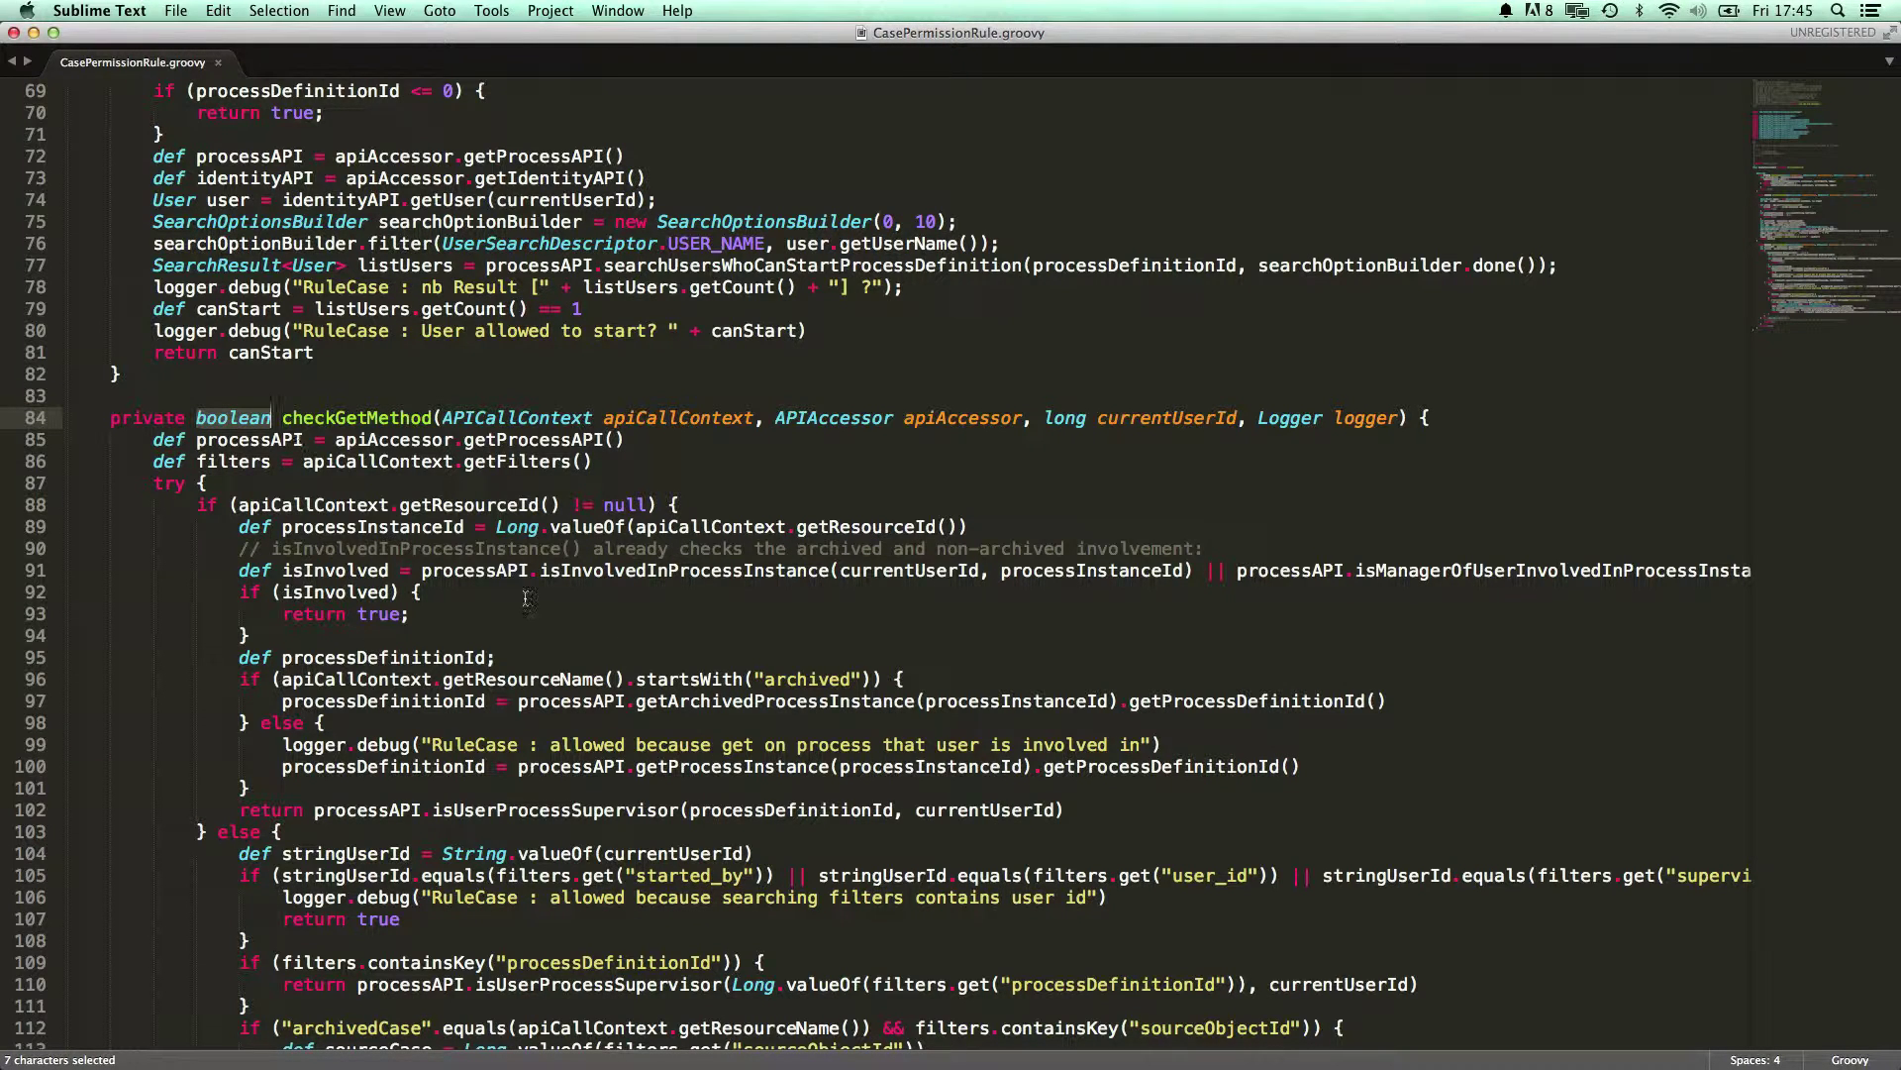
click(590, 504)
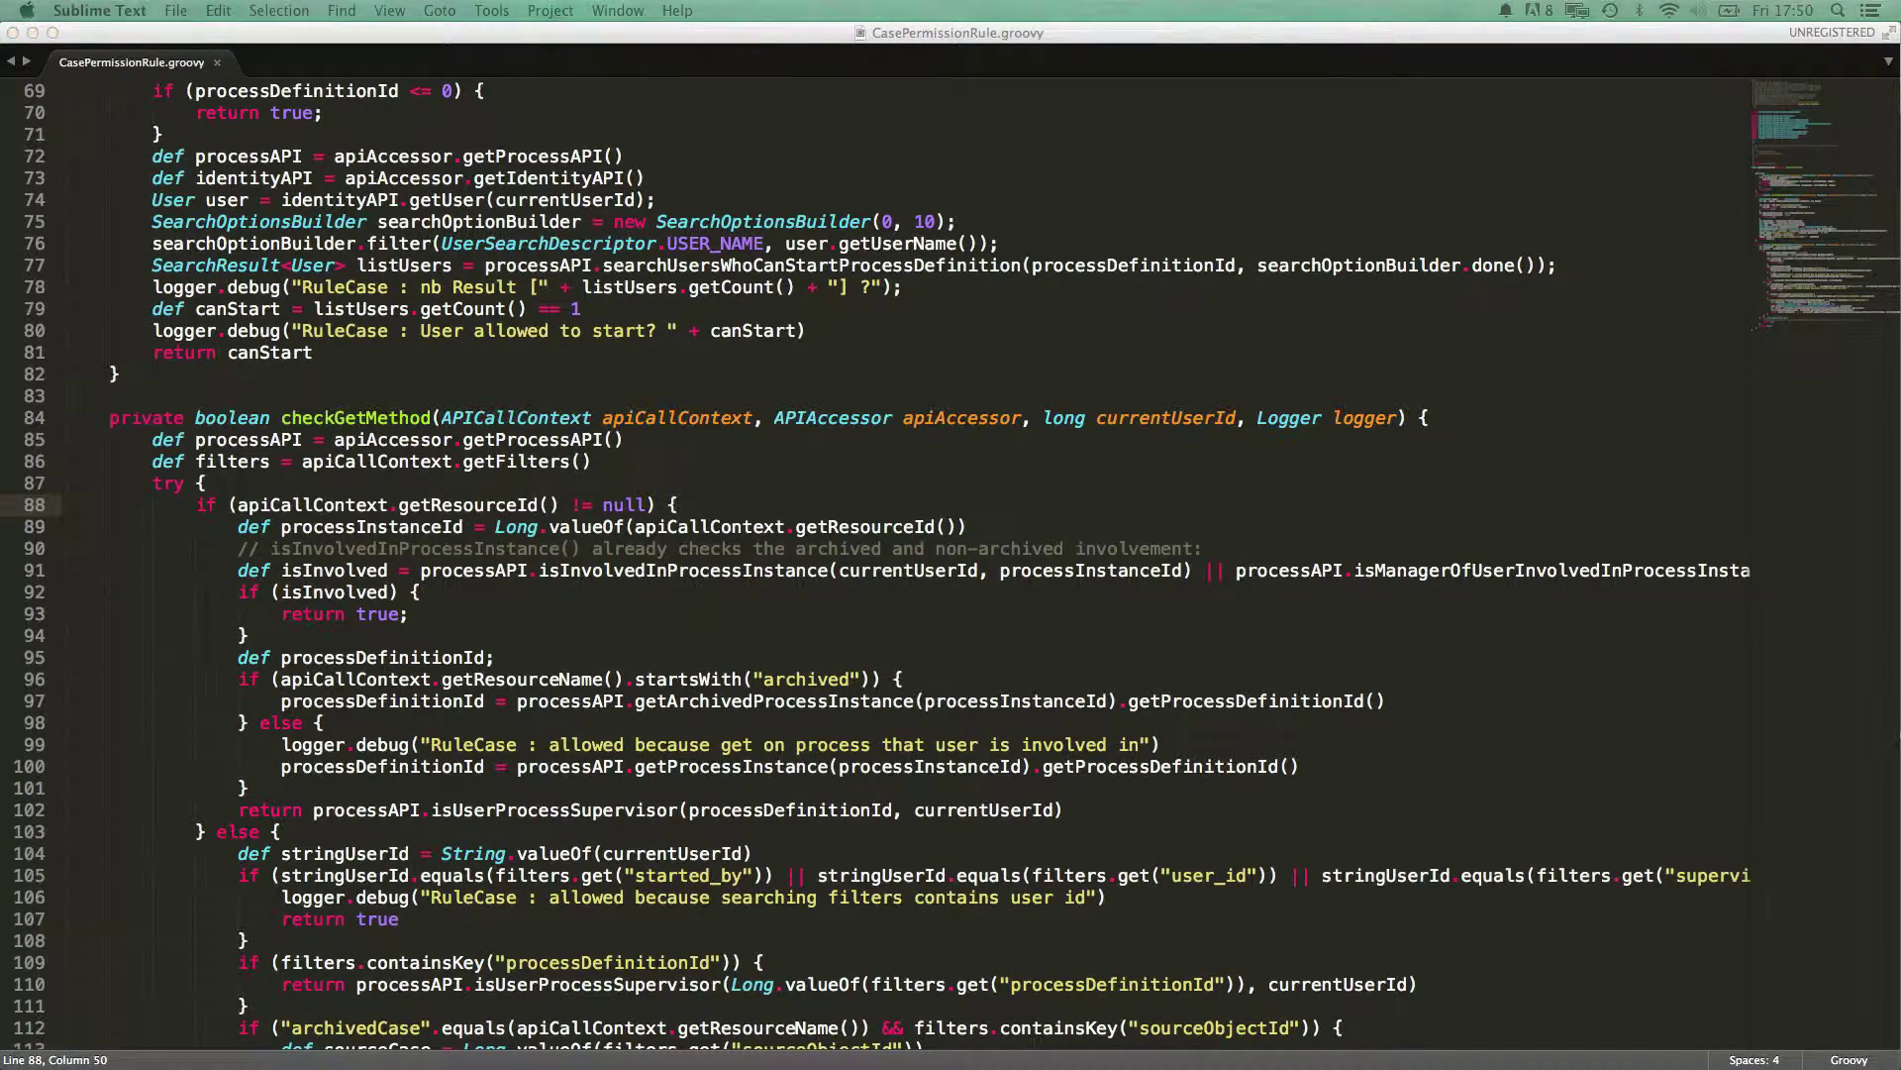
Step: Highlight isAllowed once more, close CasePermissionRule.groovy, and bring the properties file editor forward
scroll(286, 559, up, 15)
click(111, 591)
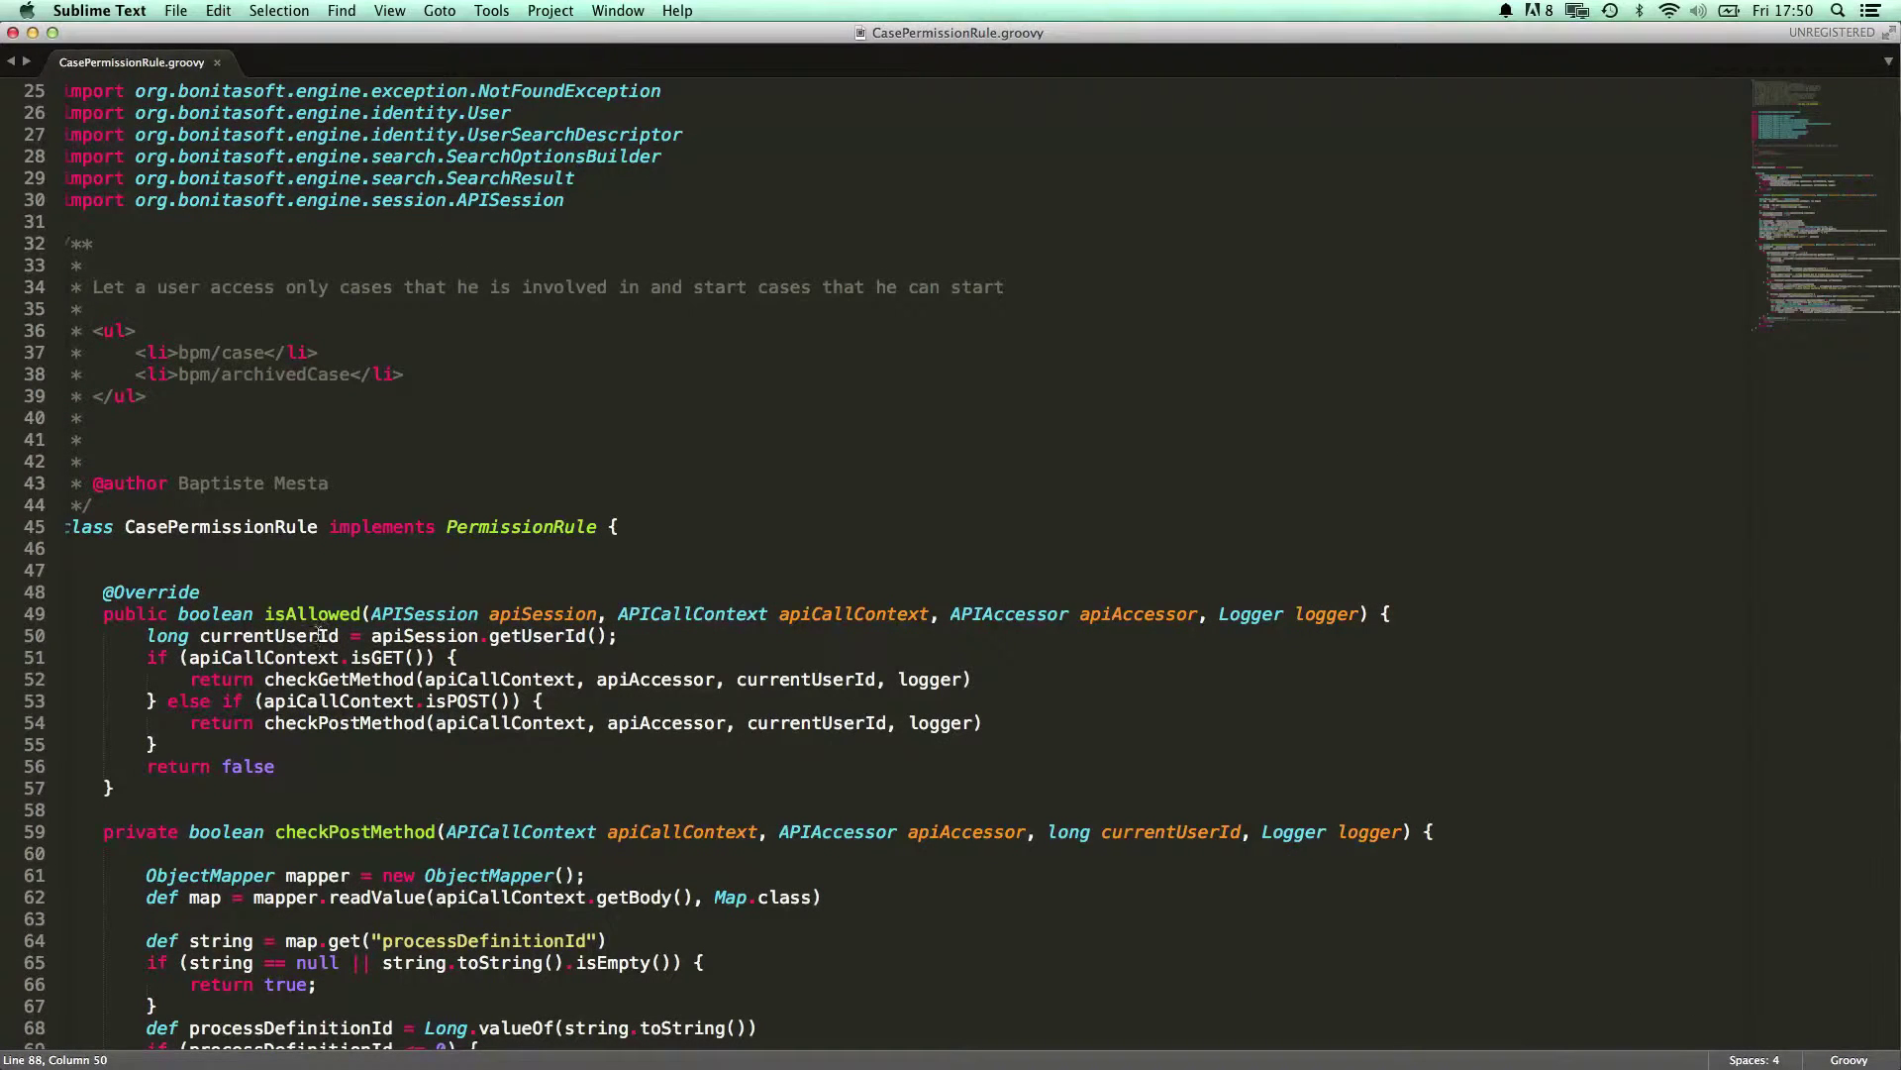
double_click(357, 614)
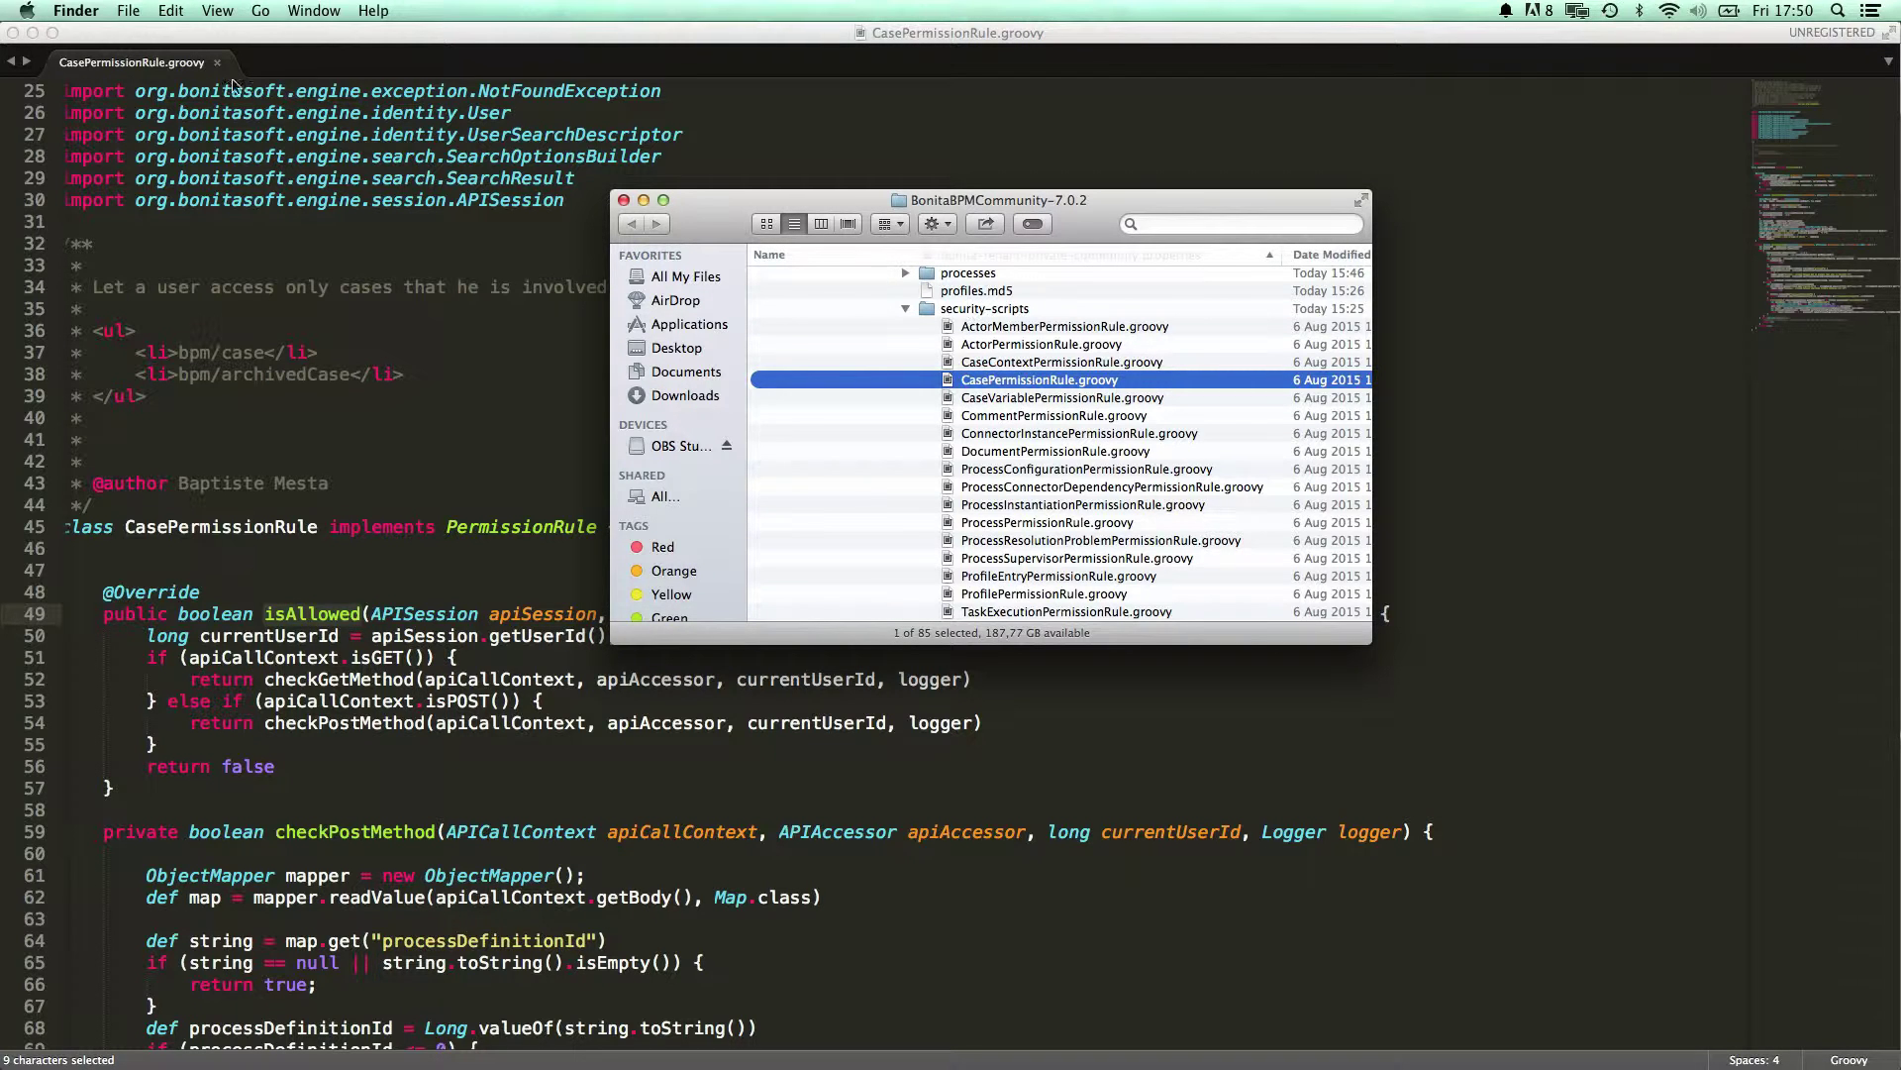
click(13, 32)
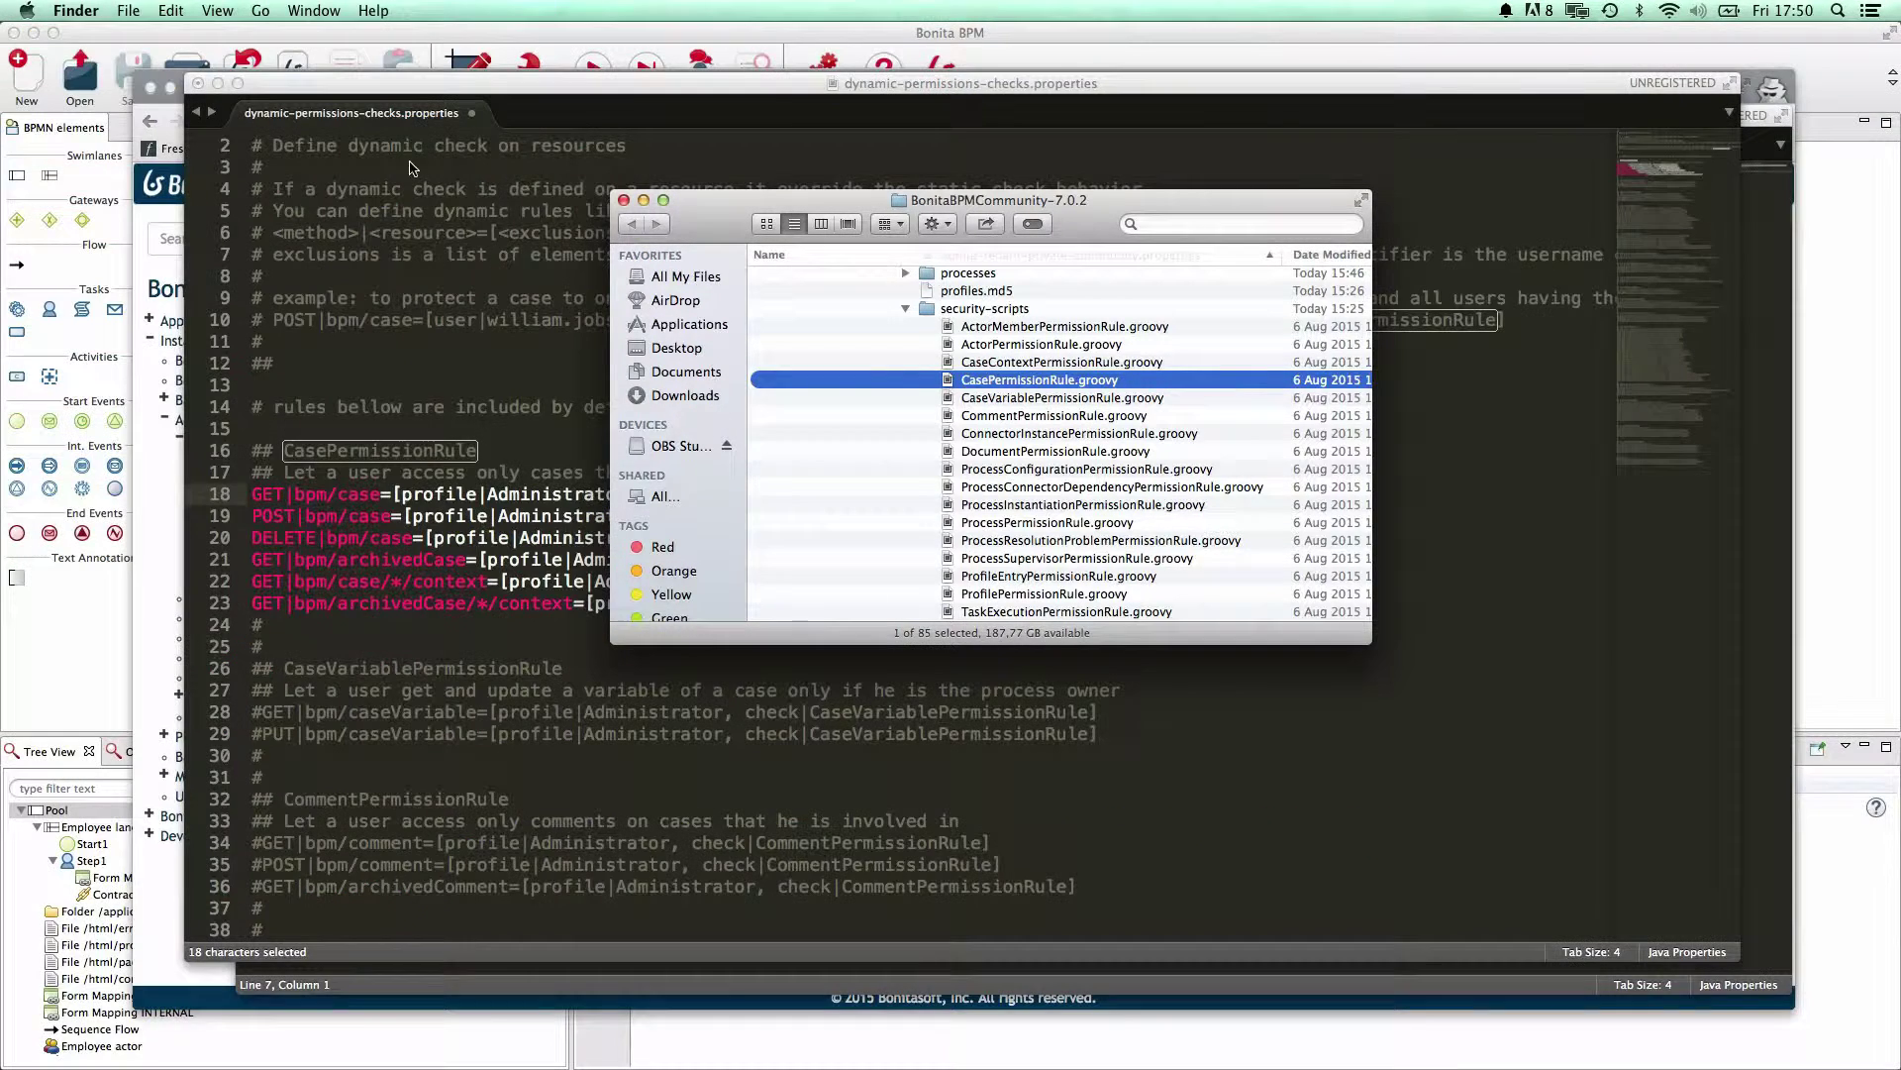
click(542, 117)
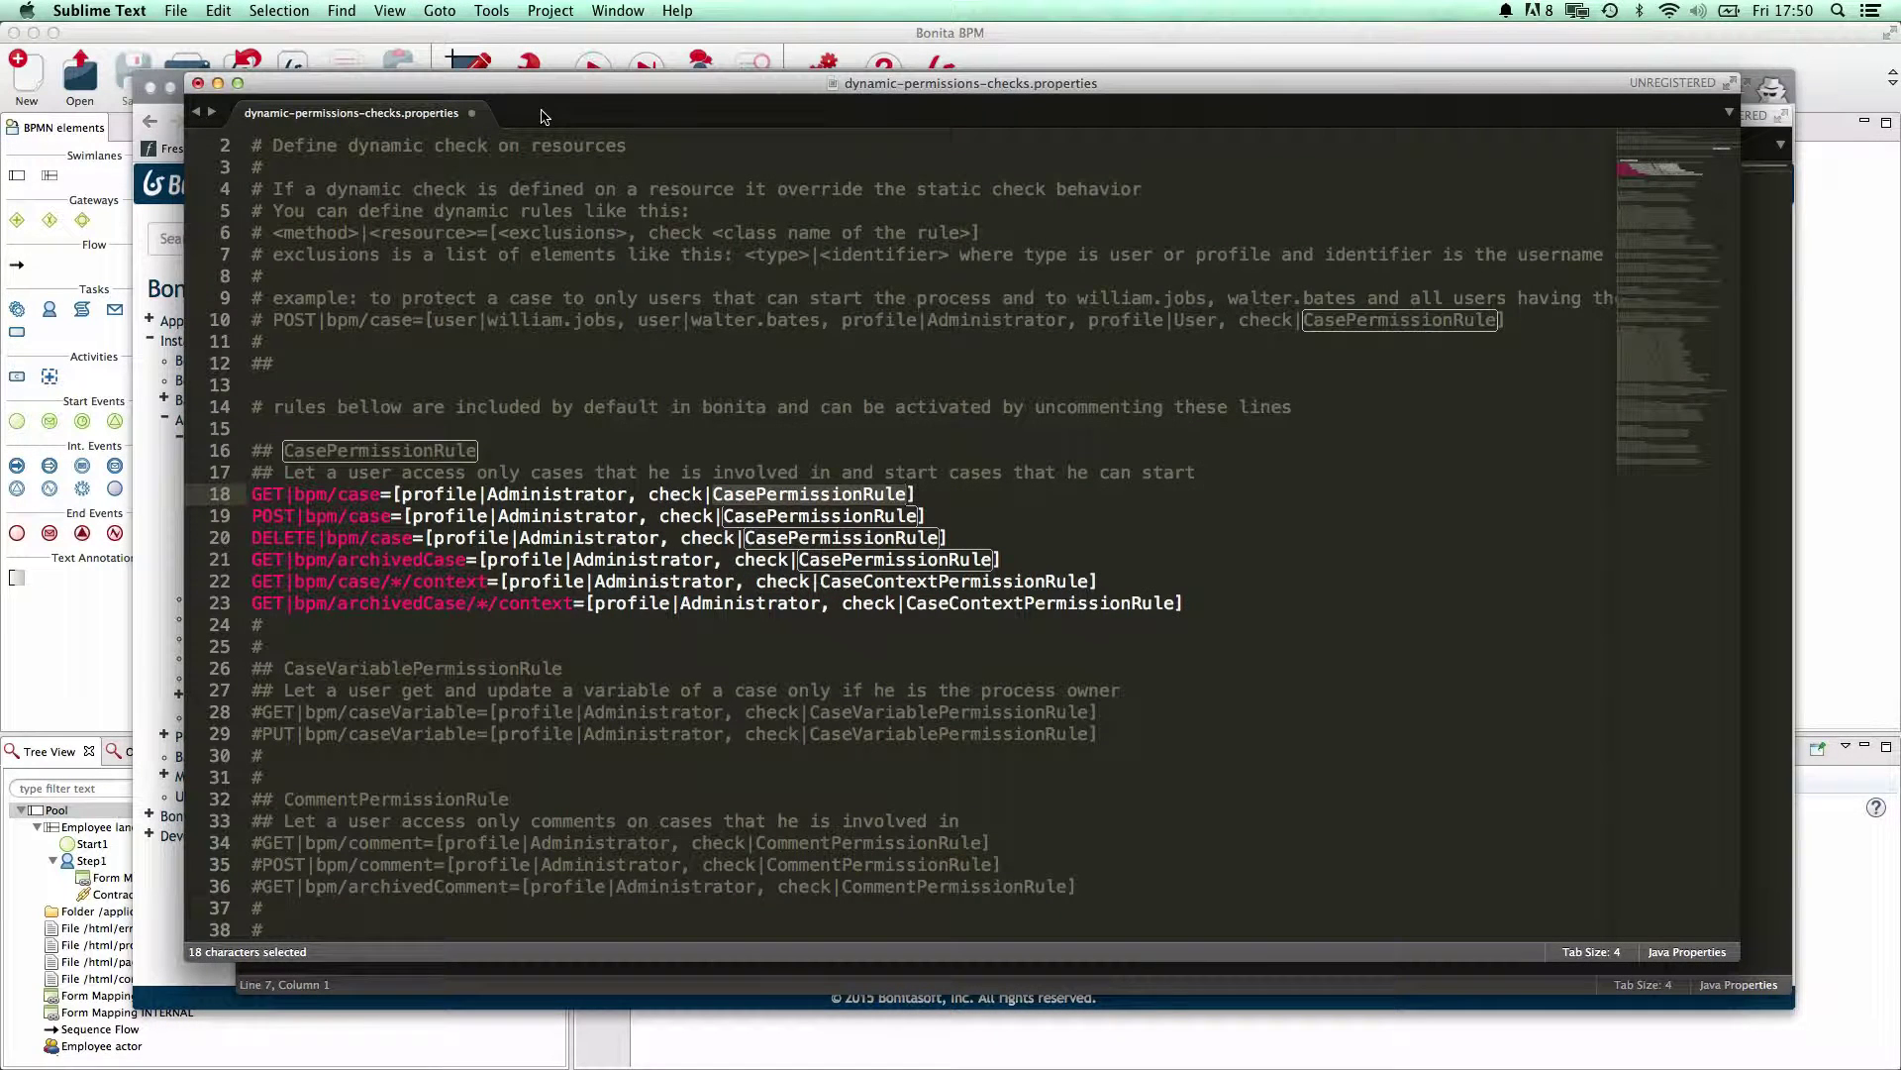
click(897, 500)
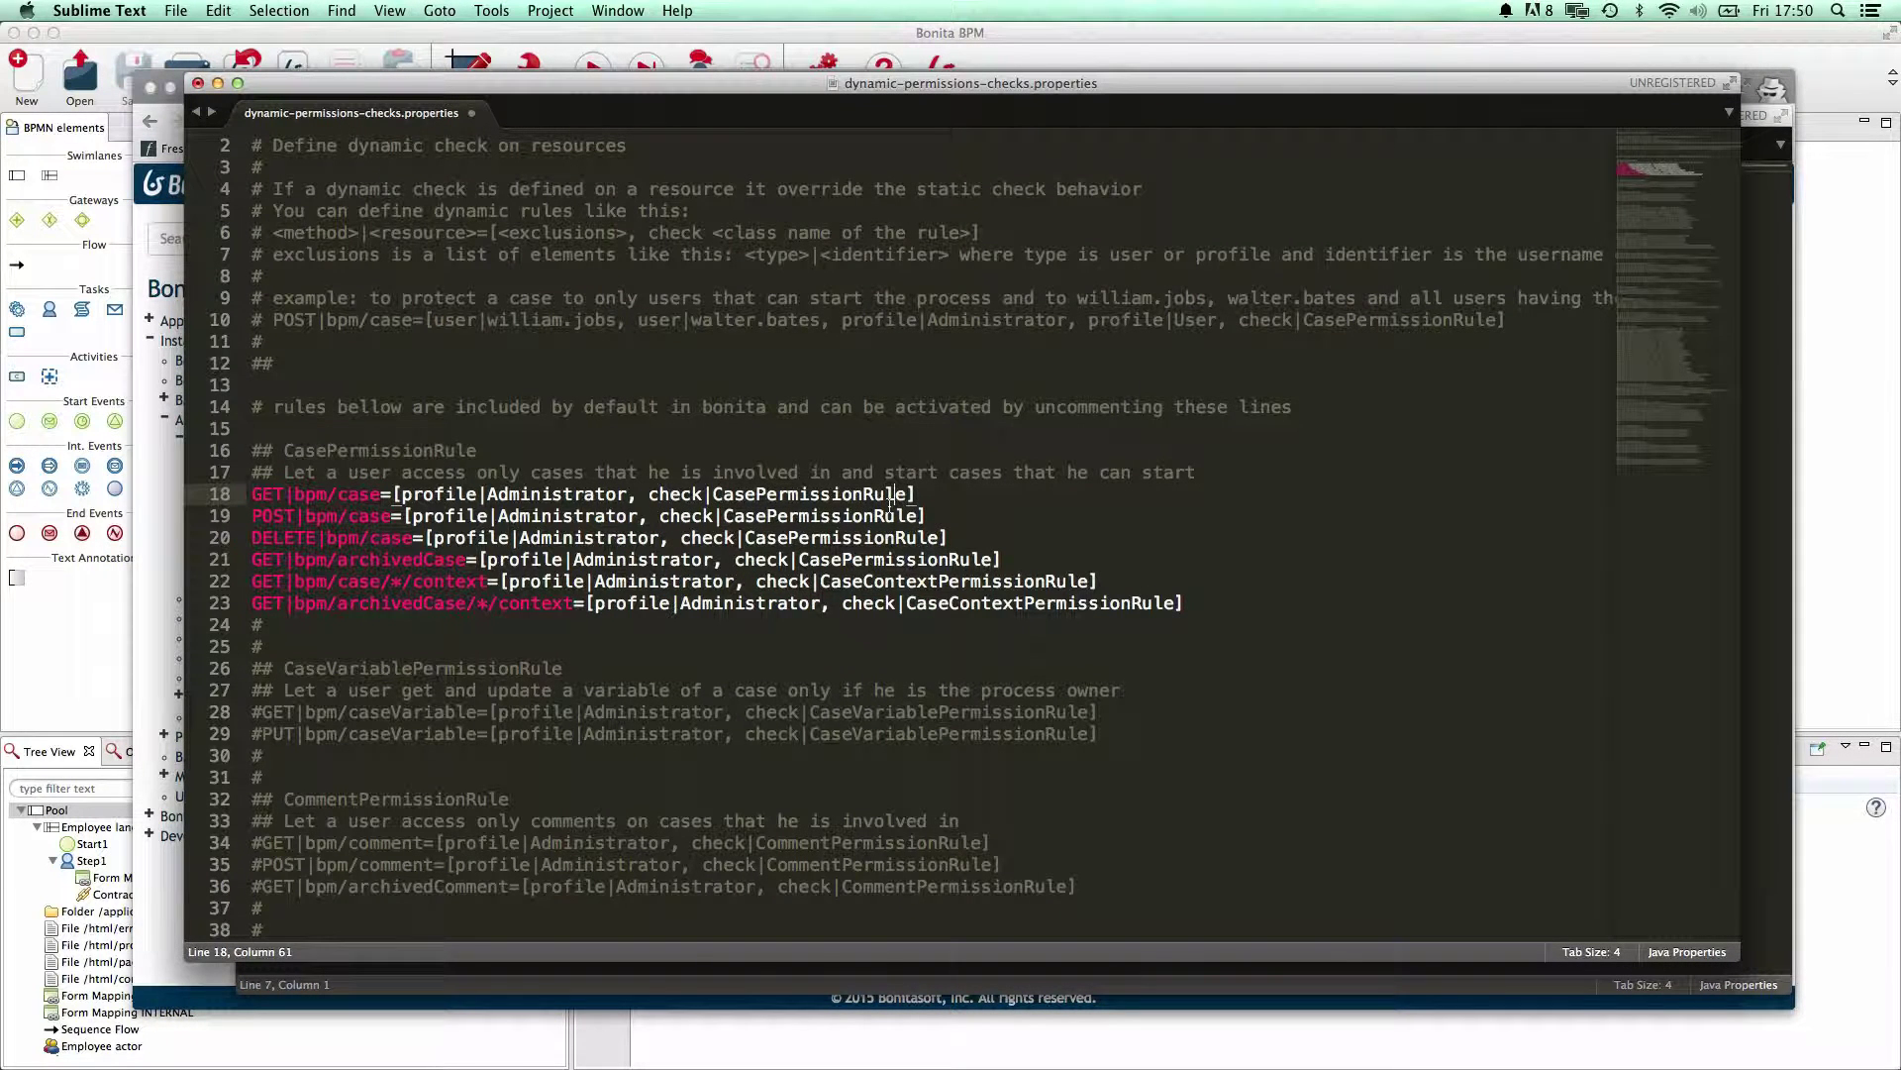